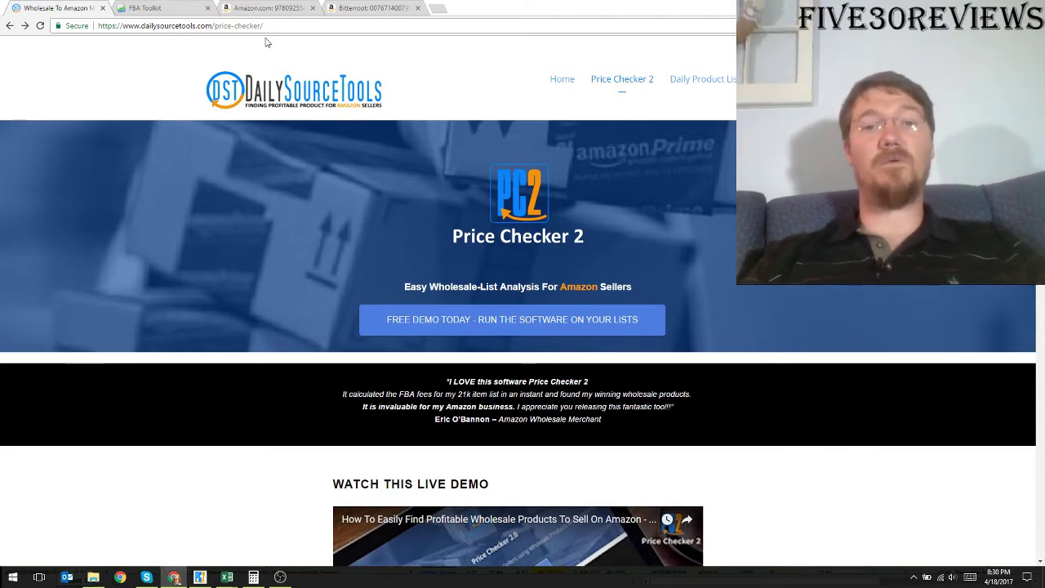
Toggle the SteveBooks workbook between full screen and beside the browser
scroll(265, 42, "down", 1)
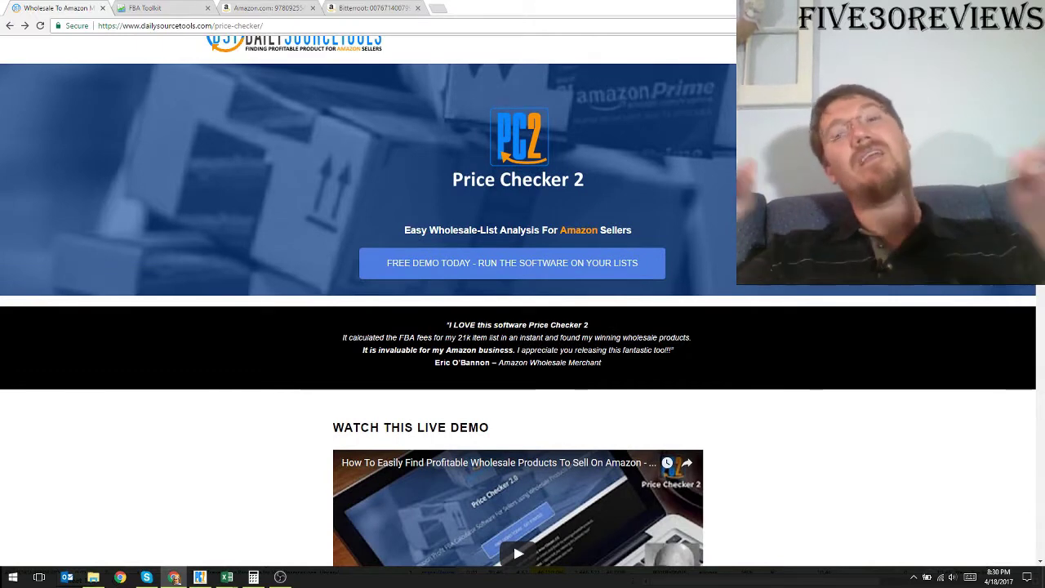
scroll(266, 43, "up", 1)
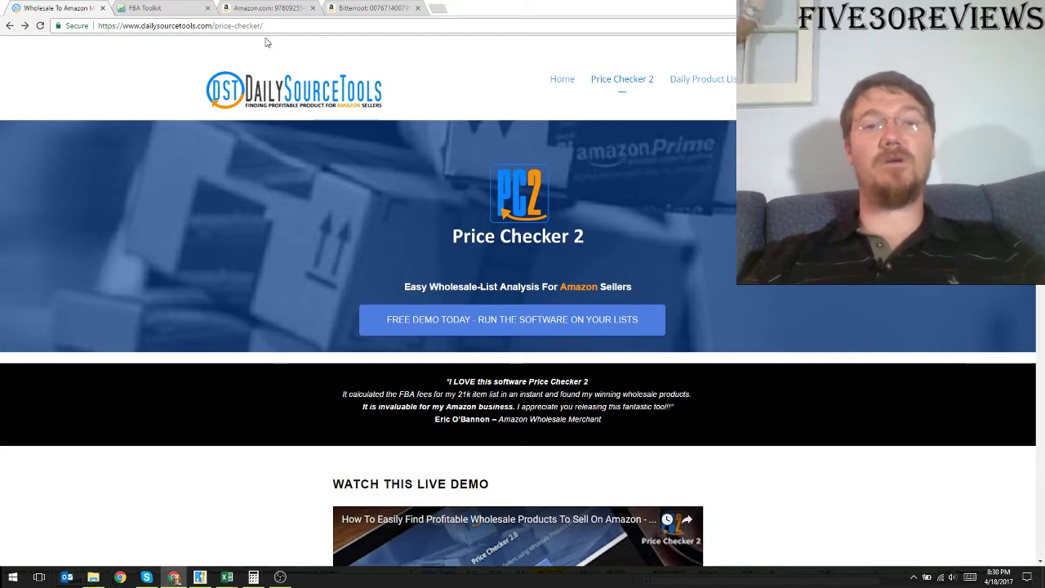
scroll(266, 42, "down", 1)
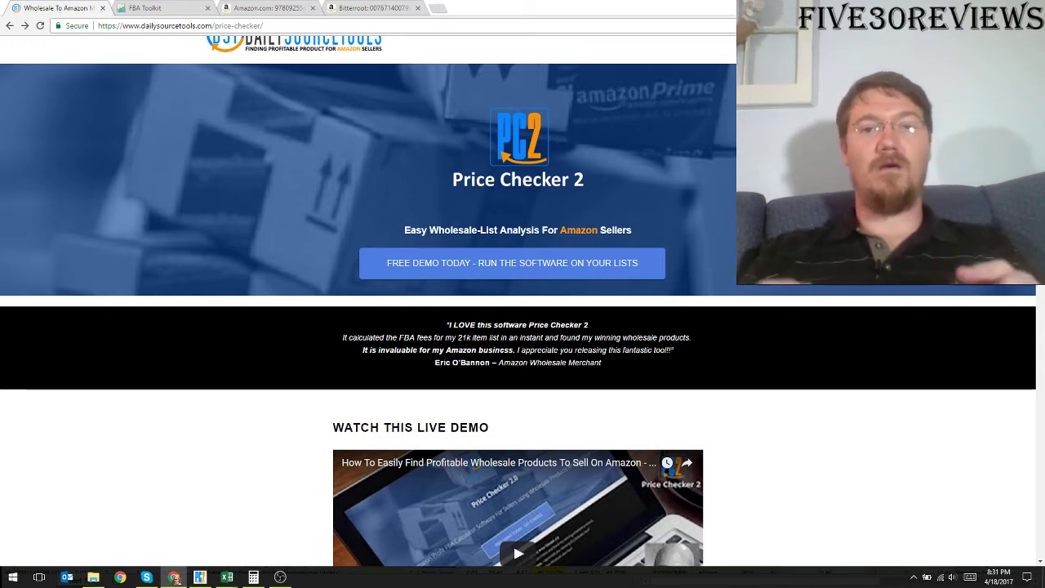
scroll(518, 302, "up", 1)
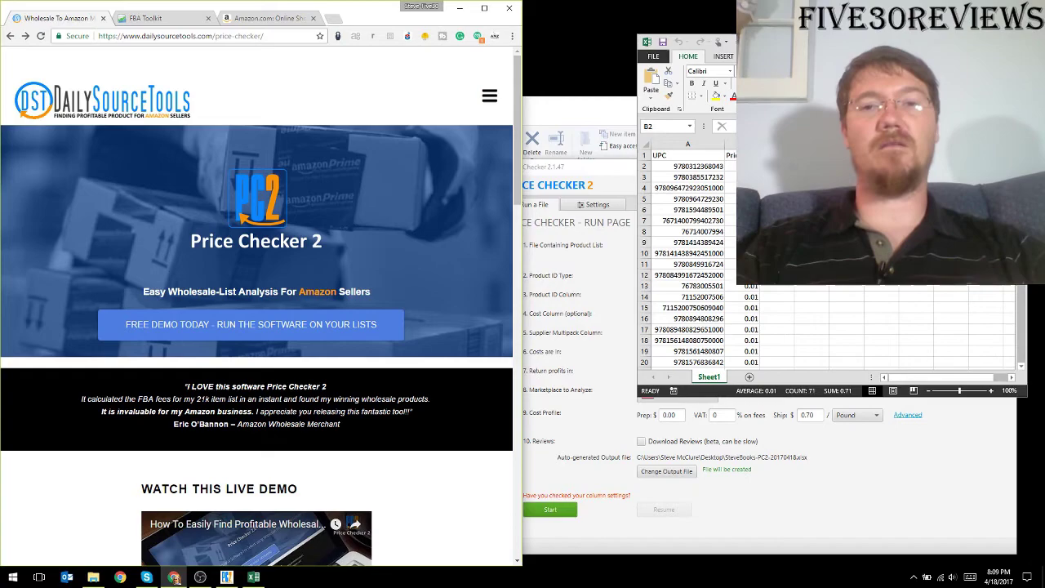
key("super+Up")
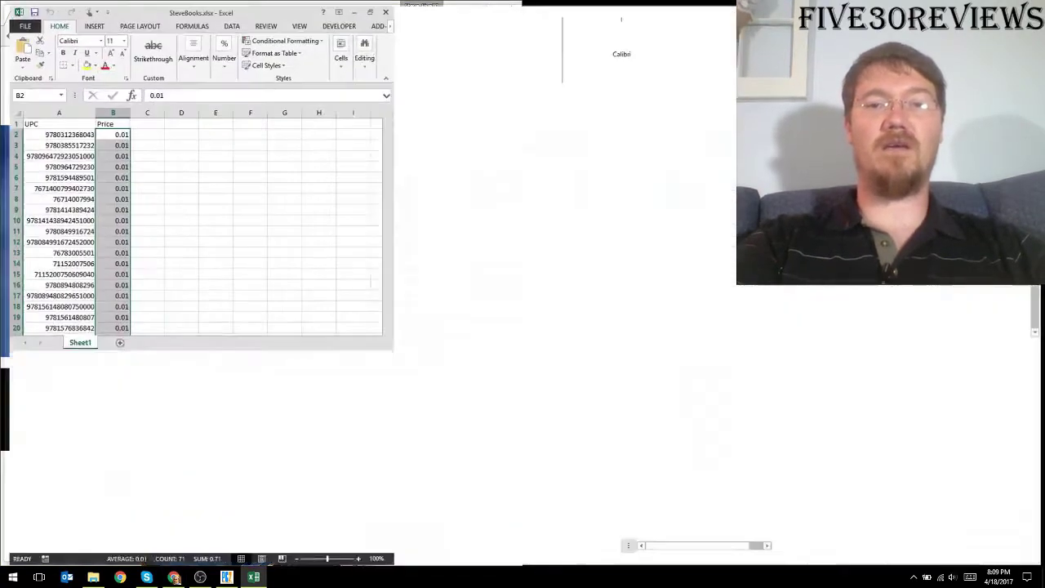
key("super+Down")
key("super+Up")
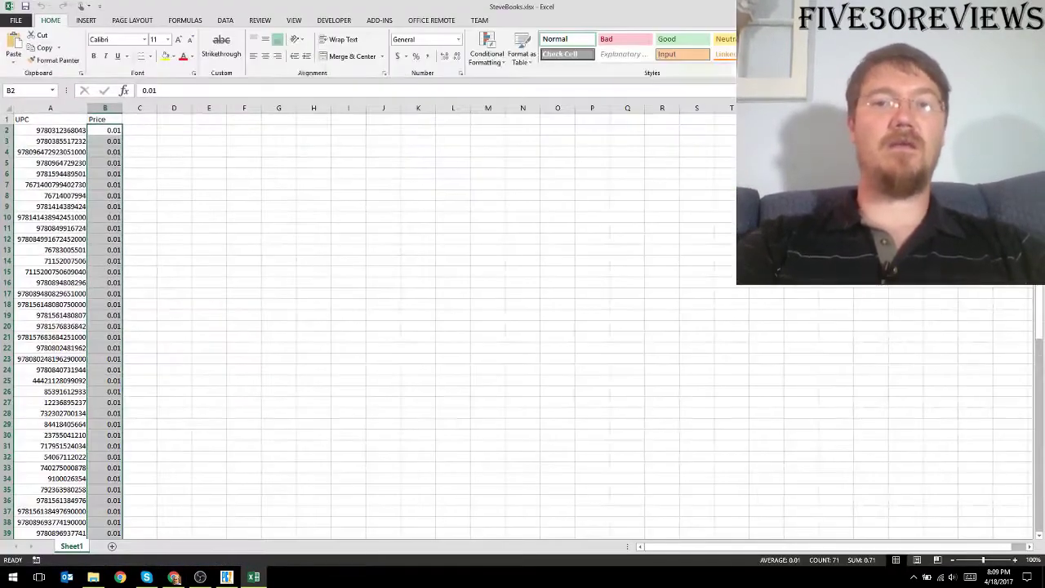
key("super+Down")
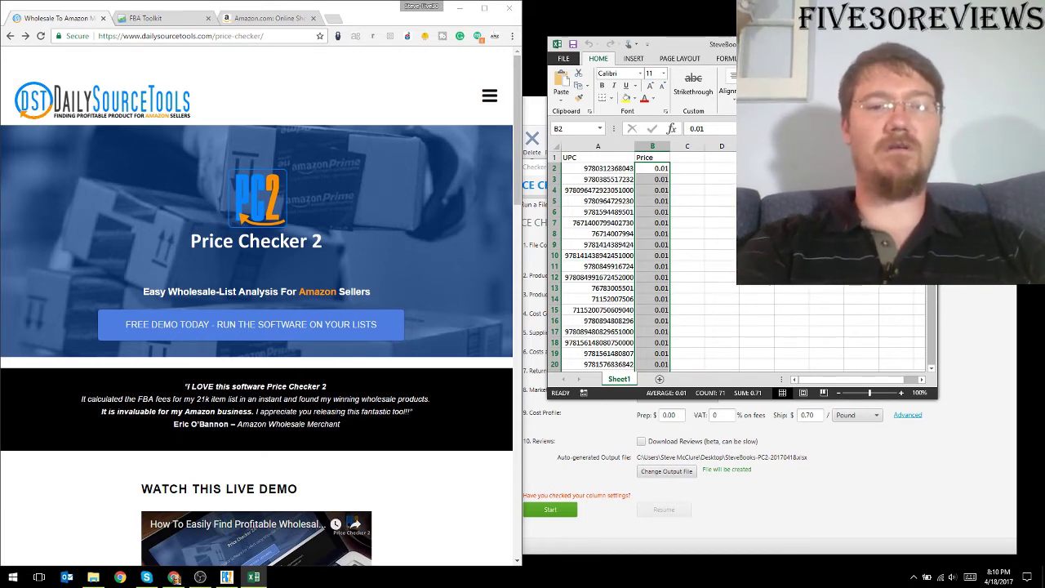
Go to the free demo page and review the 20K Demo and $69 Unlimited plans
left_click(251, 324)
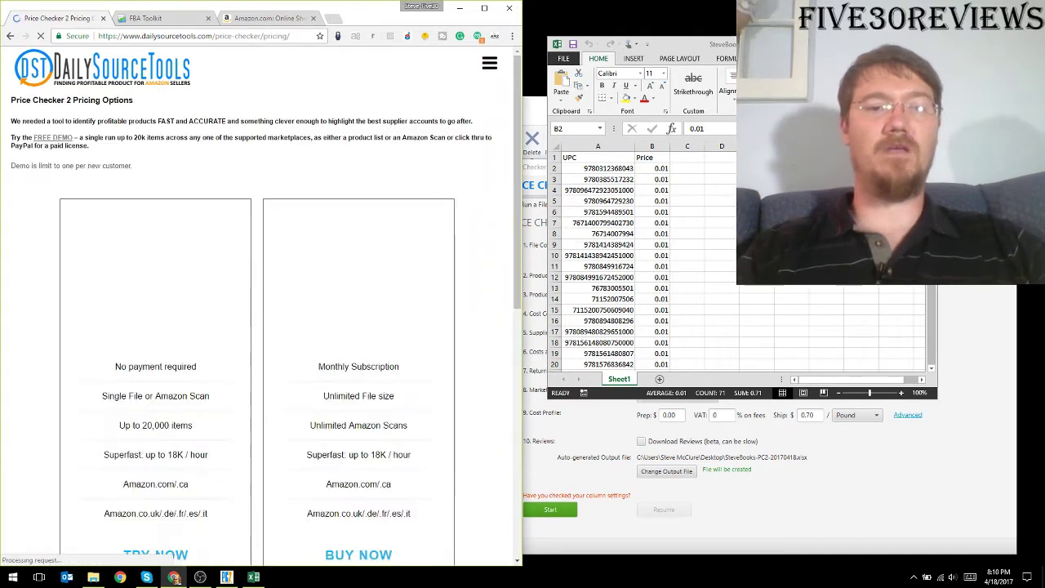
scroll(261, 310, "down", 2)
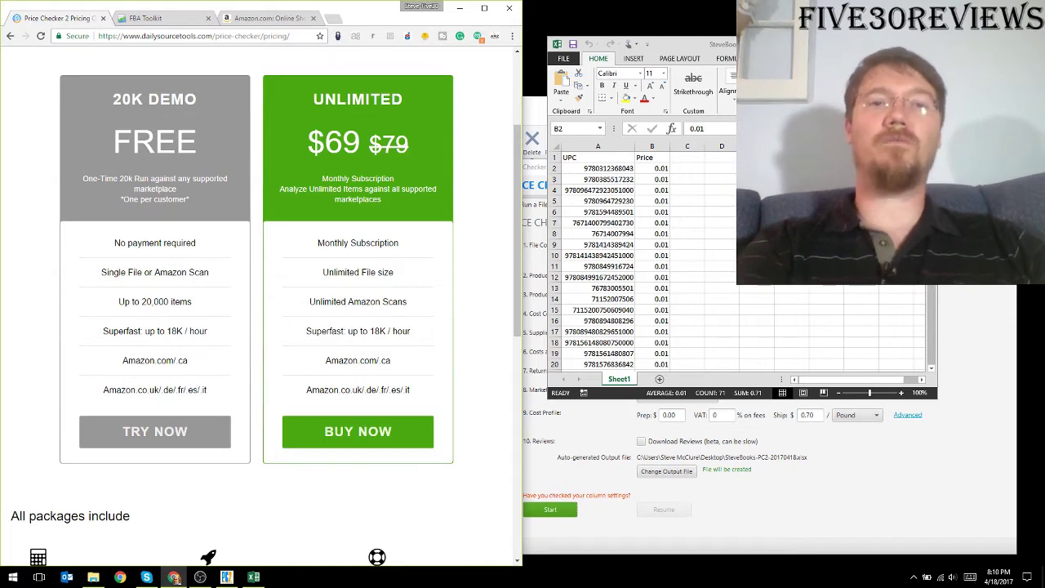
scroll(262, 310, "up", 1)
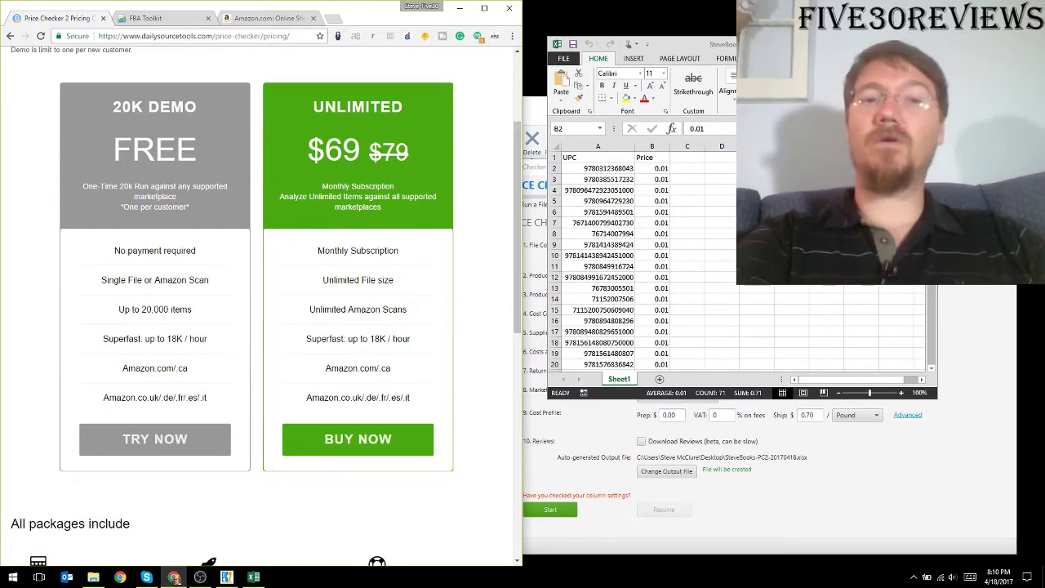
scroll(470, 234, "down", 1)
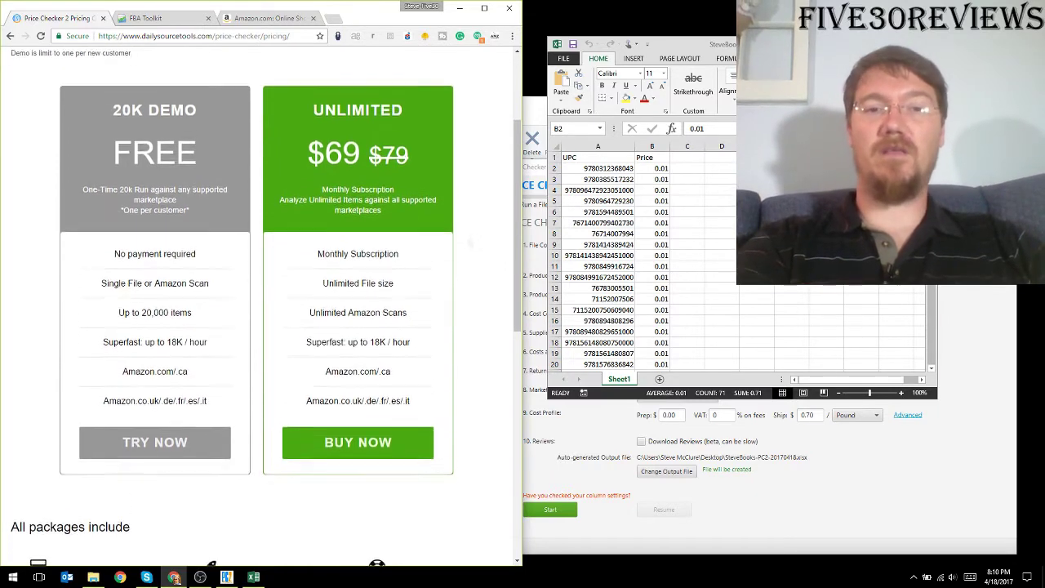
scroll(469, 234, "down", 1)
scroll(277, 131, "up", 2)
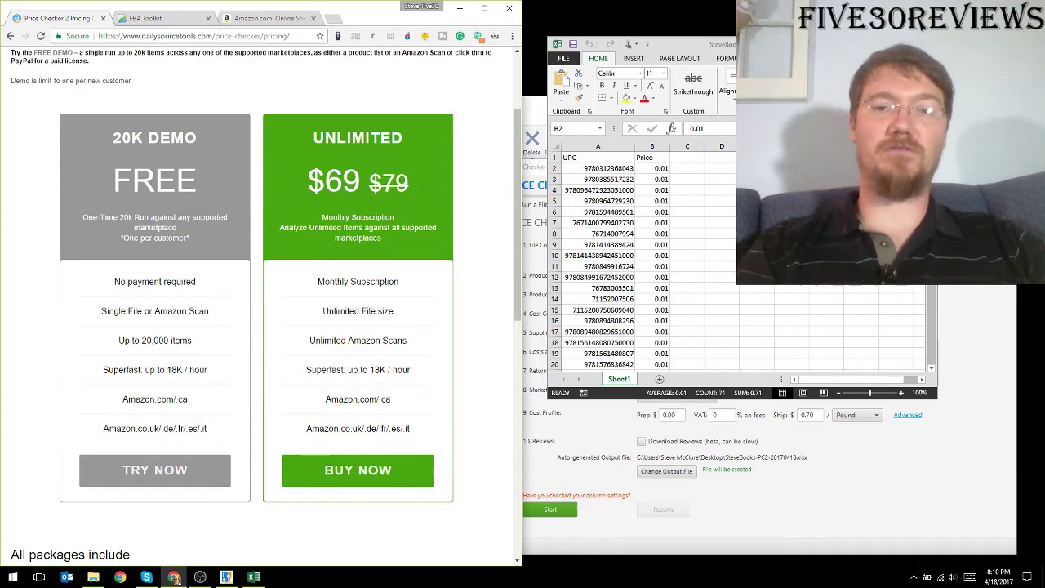
key("alt+Tab")
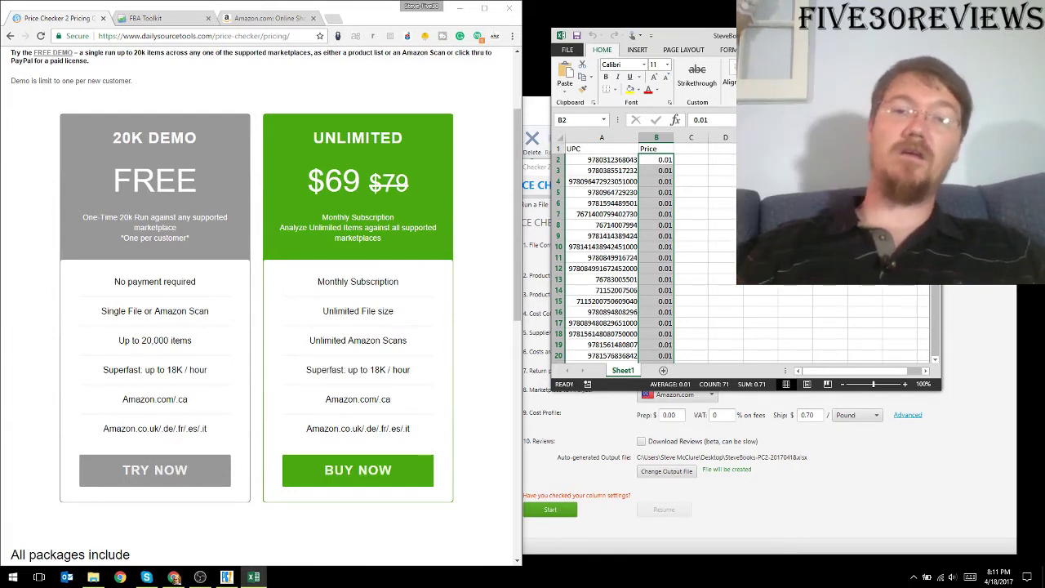
left_click(602, 192)
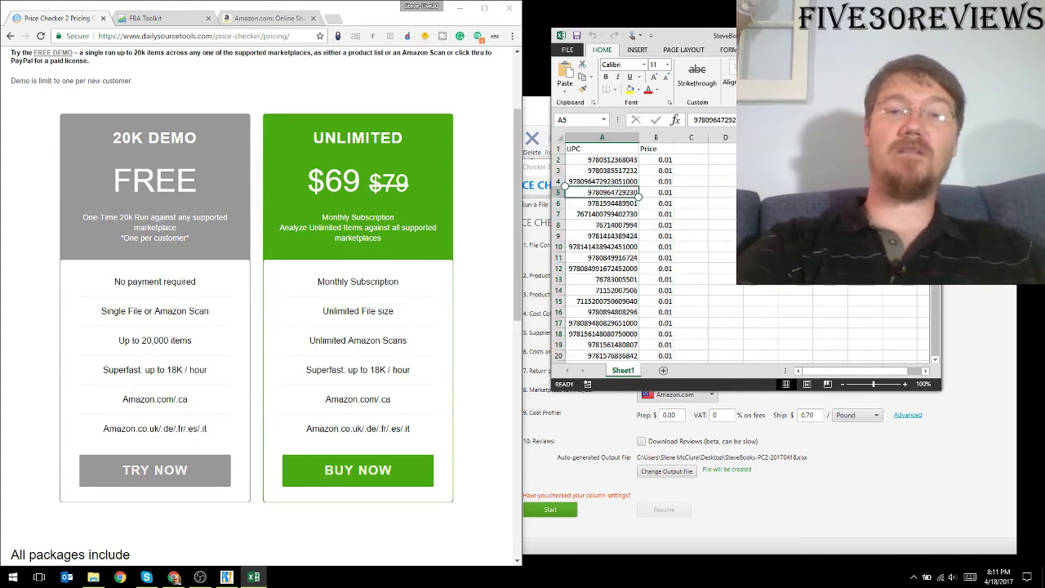
left_click(602, 267)
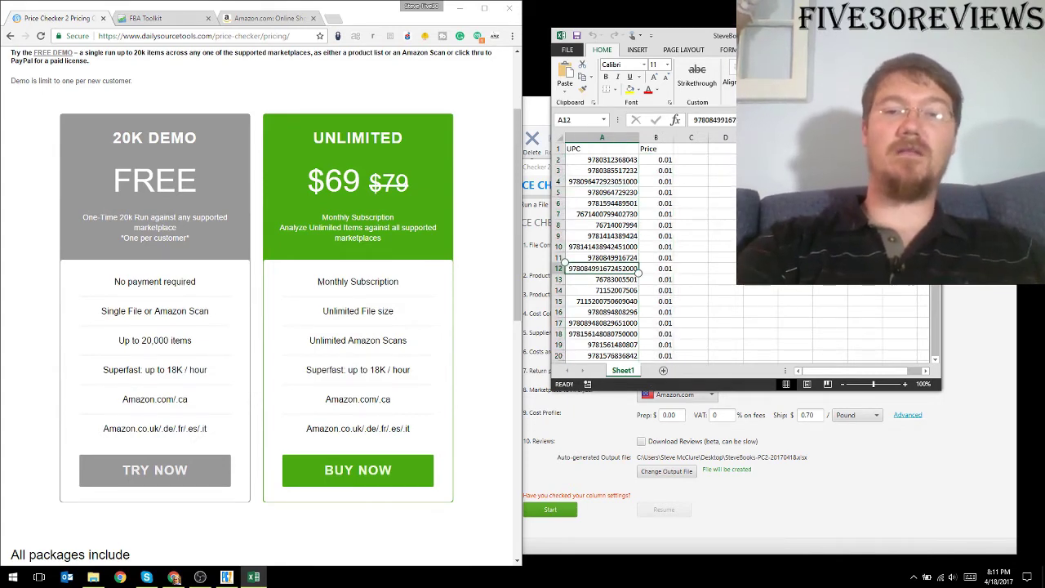
left_click(571, 323)
left_click(565, 202)
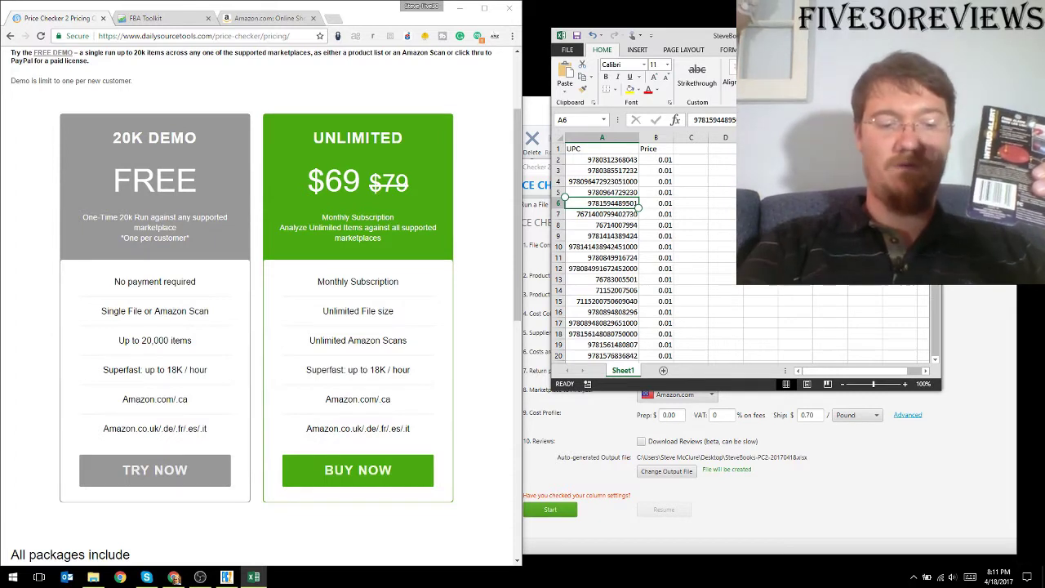
key("ctrl+f")
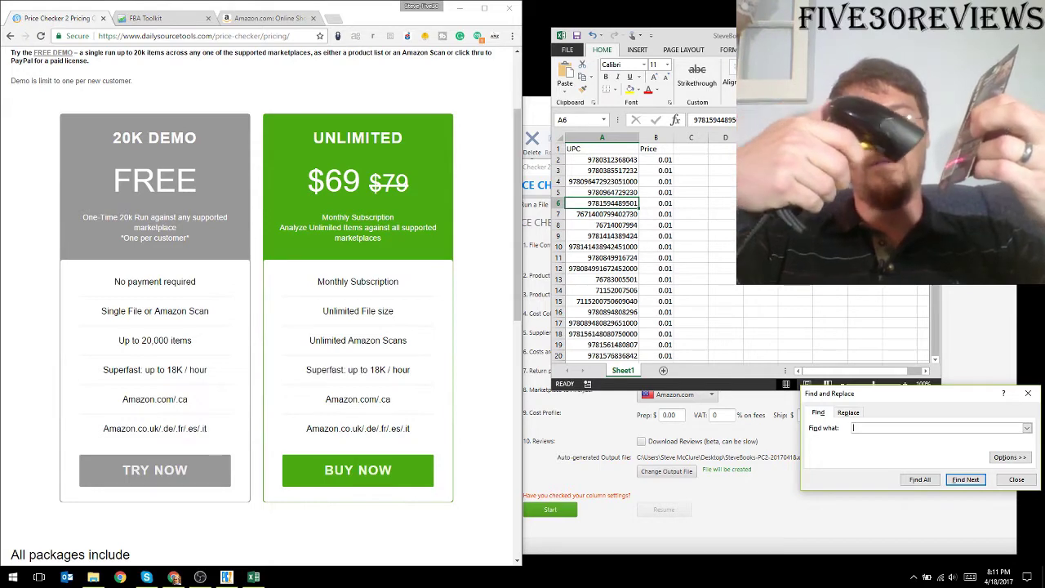
type("629312116324")
key("Return")
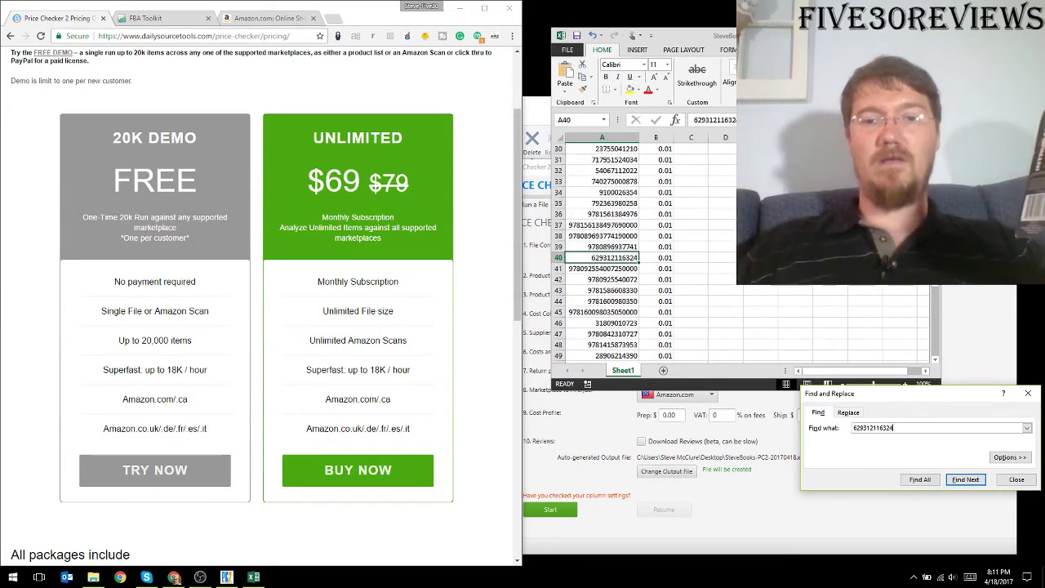
left_click(775, 283)
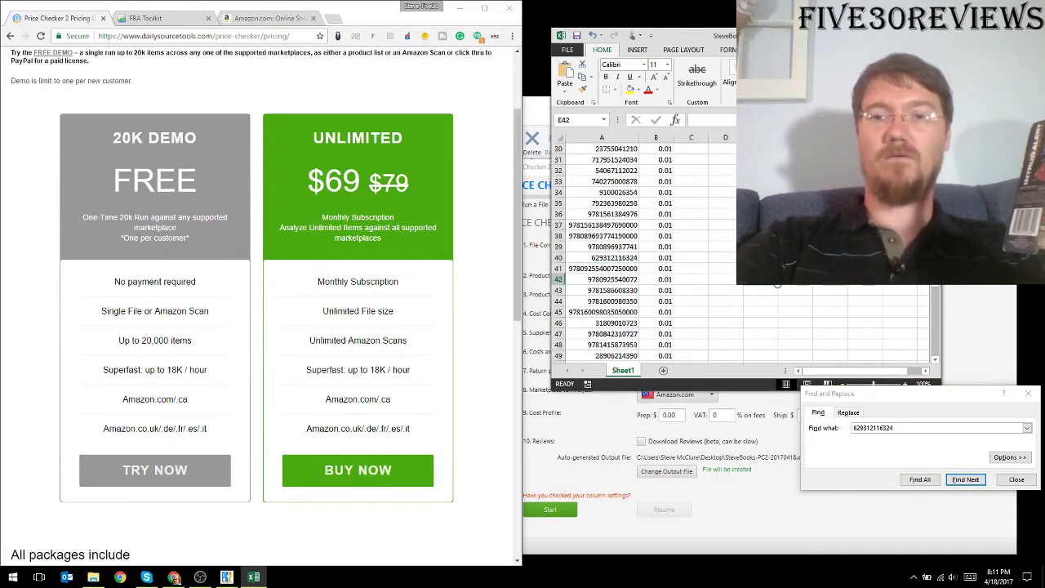
key("alt+Tab")
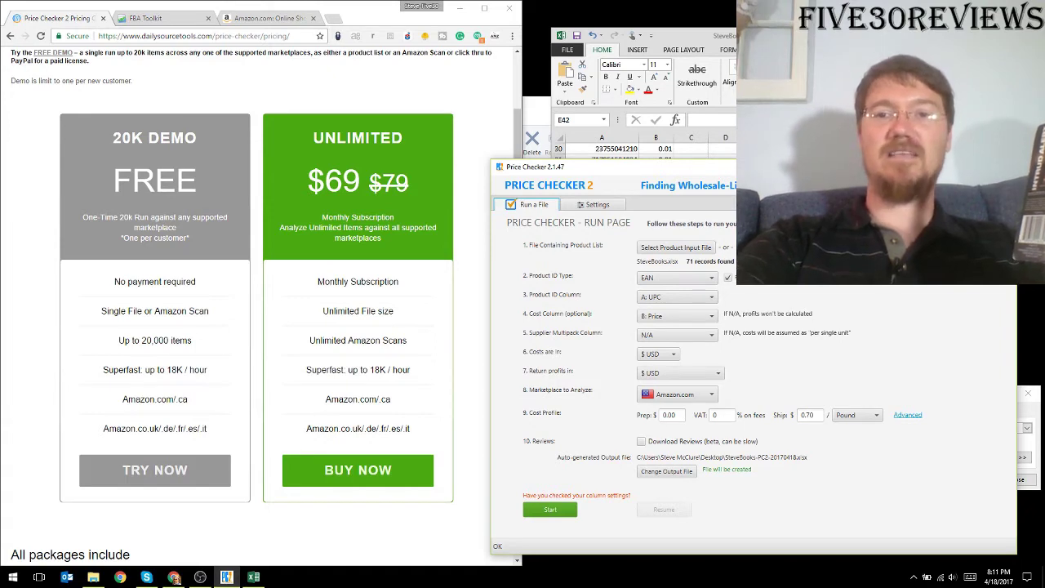
key("alt+Tab")
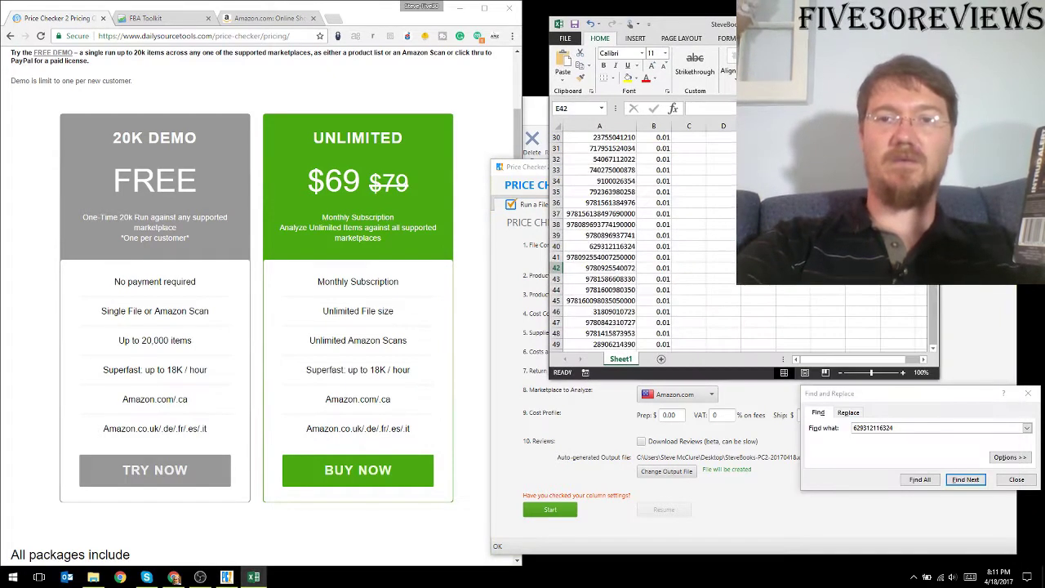
key("ctrl+f")
key("ctrl+v")
key("alt+Tab")
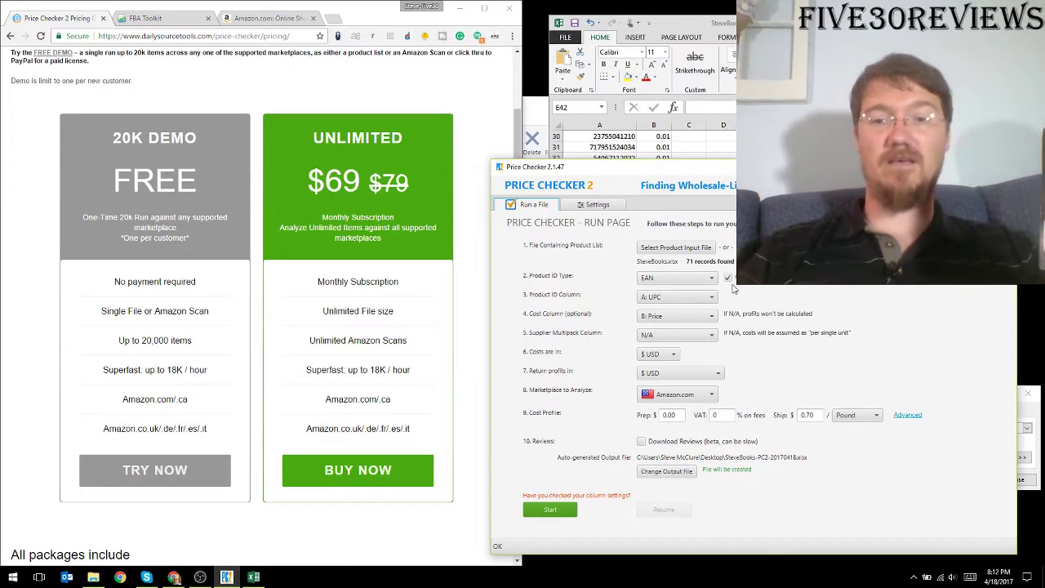
left_click(707, 149)
scroll(620, 212, "up", 10)
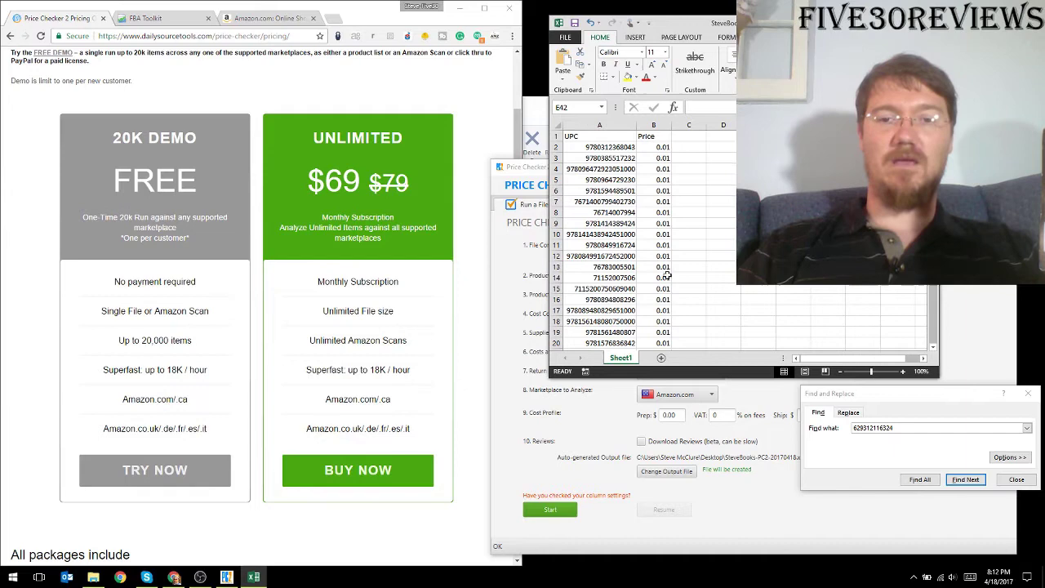
scroll(667, 275, "down", 20)
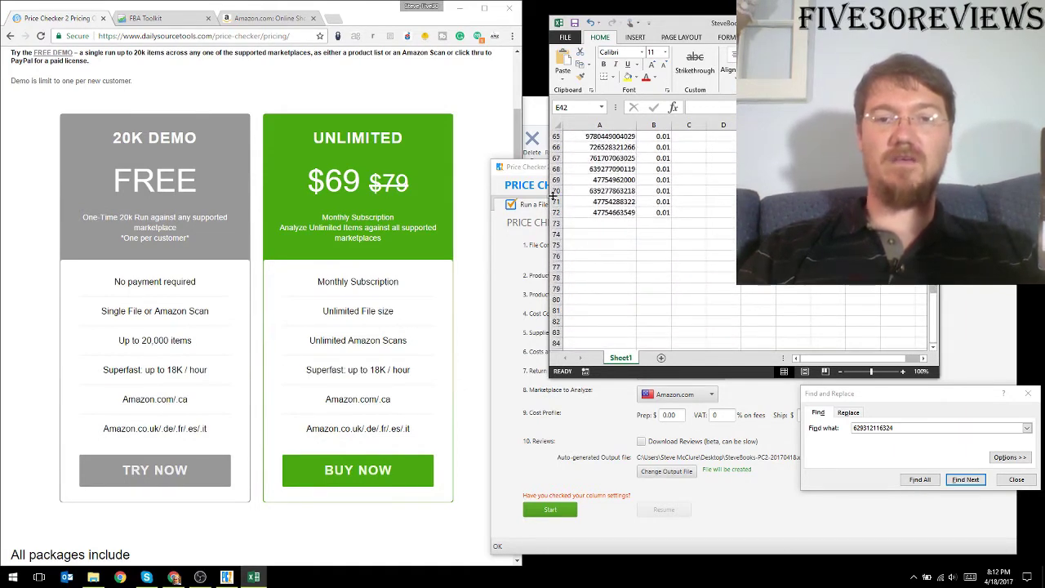
left_click(529, 313)
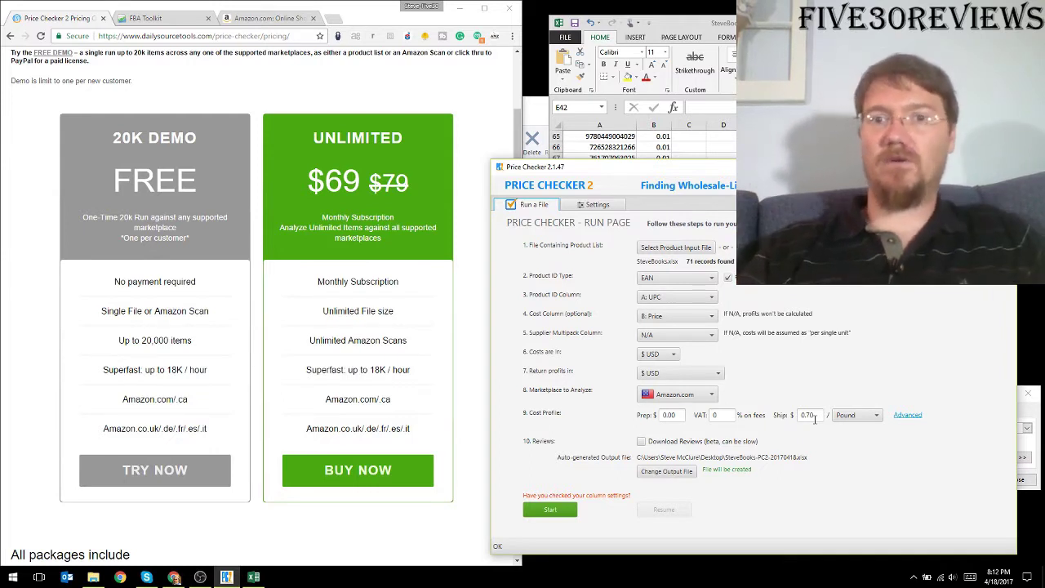
left_click(606, 205)
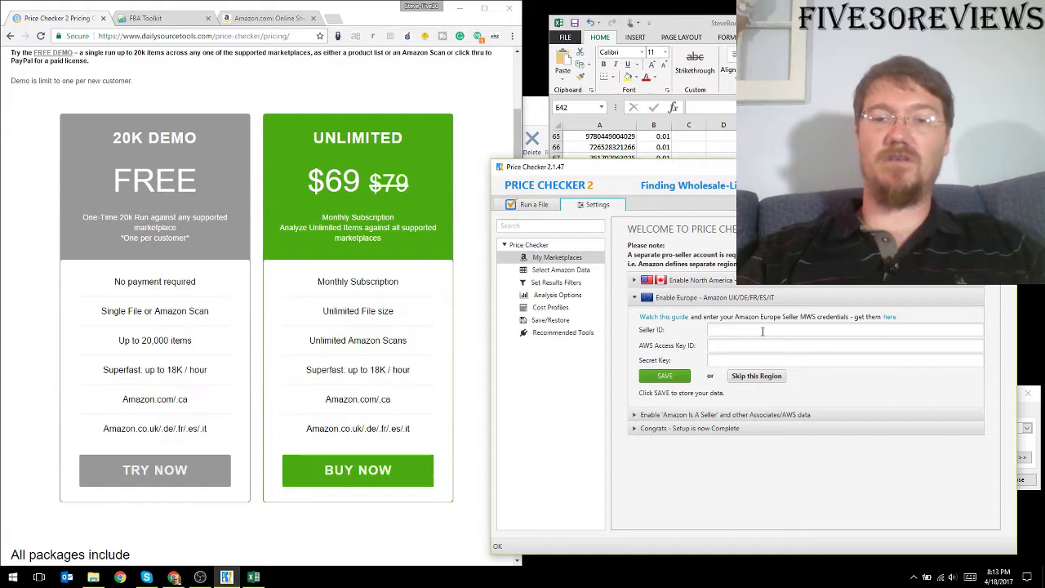
left_click(522, 205)
left_click(585, 209)
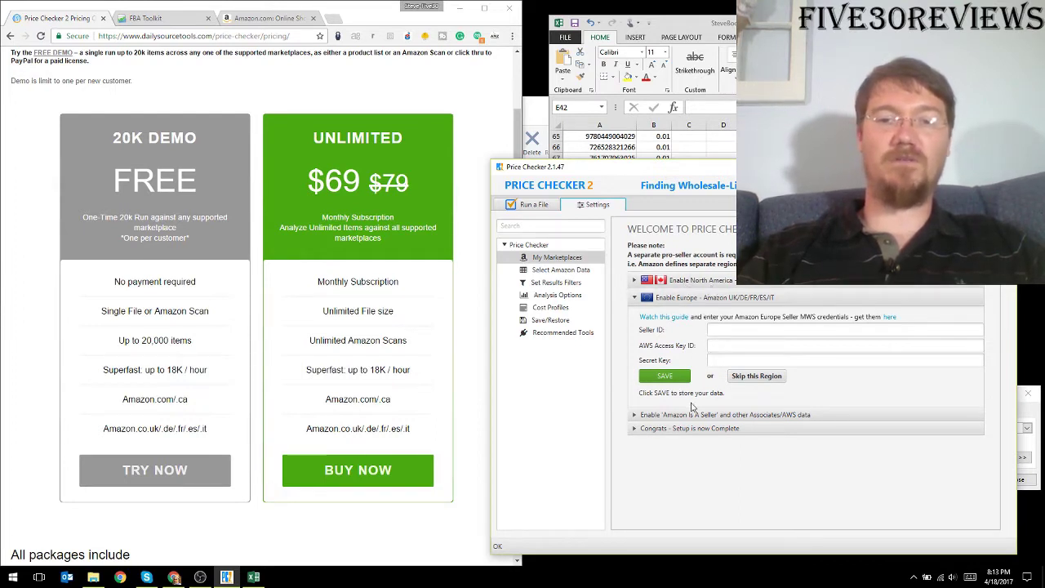
left_click(534, 205)
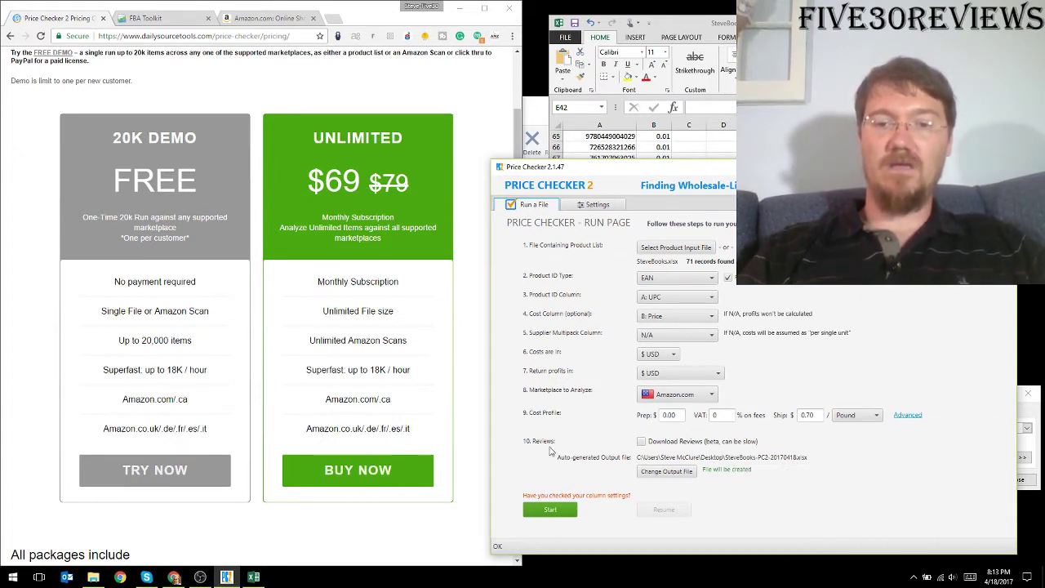
Run the price check on SteveBooks.xlsx past the invalid-IDs warning, then open its results
left_click(549, 509)
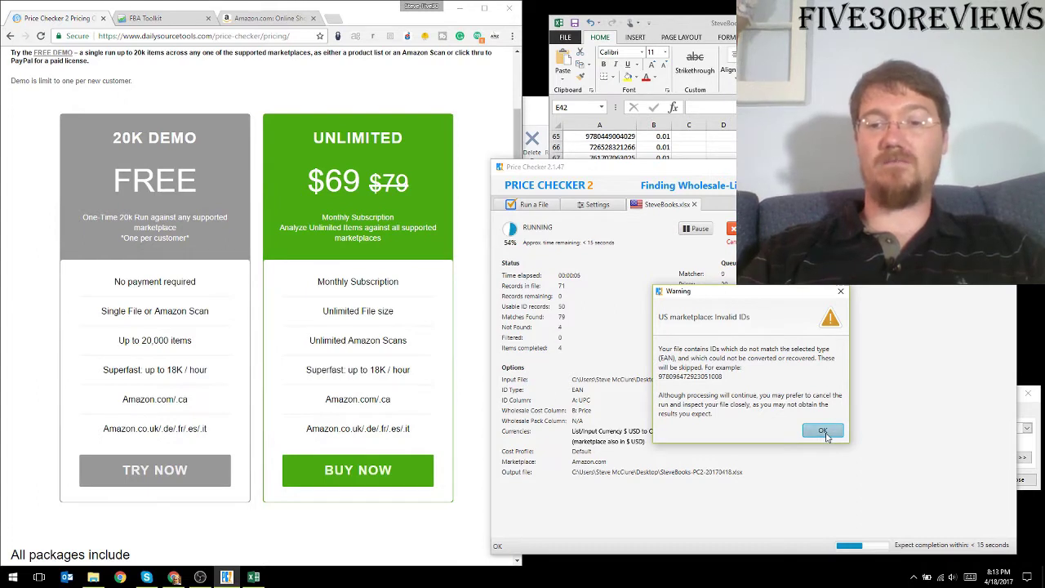
left_click(823, 431)
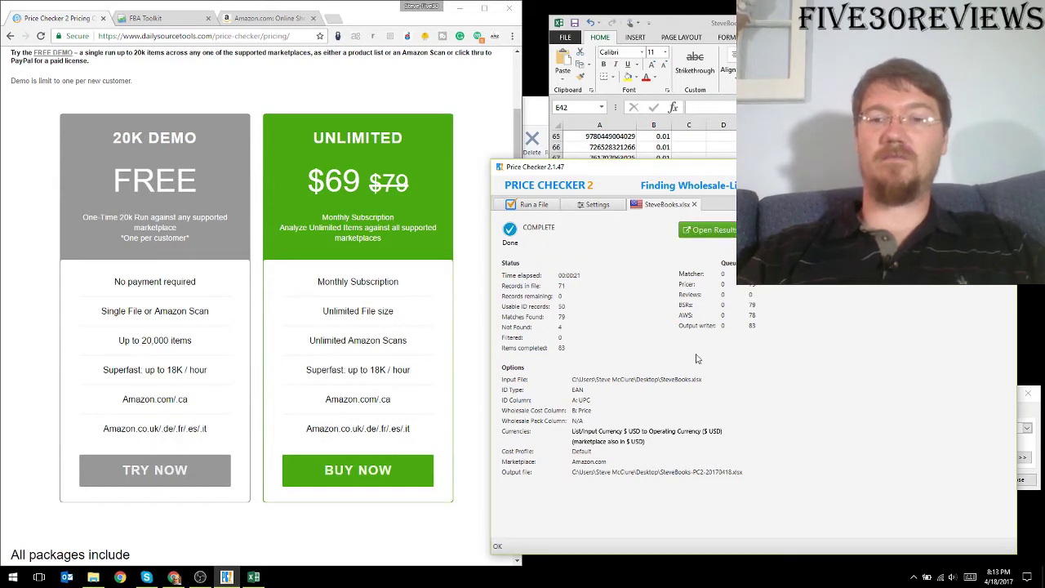
left_click(720, 235)
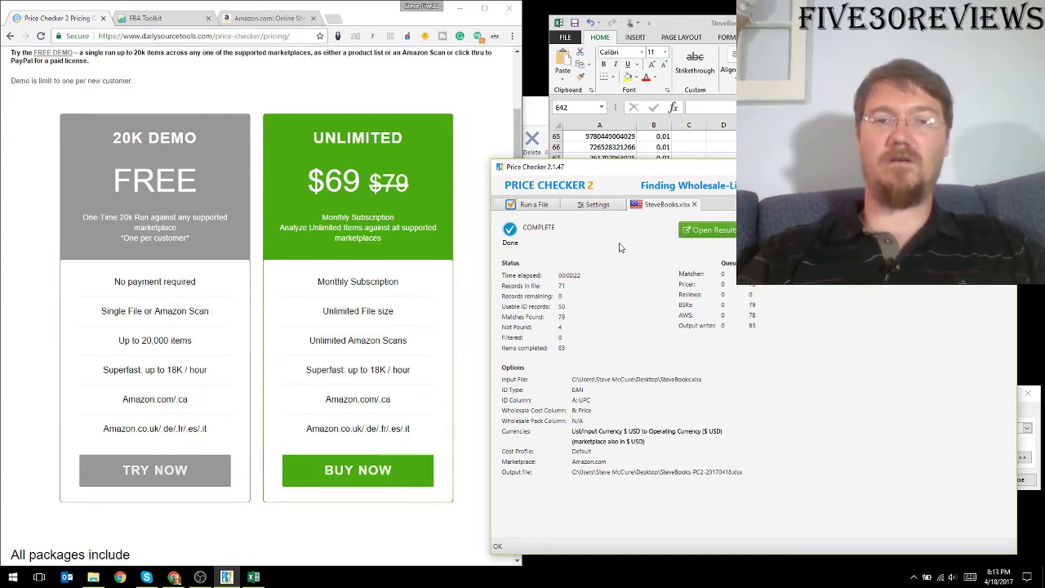
Show SteveBooks-PC2-20170418.xlsx maximized and scroll through its Amazon titles, ASINs and ROI
left_click(701, 237)
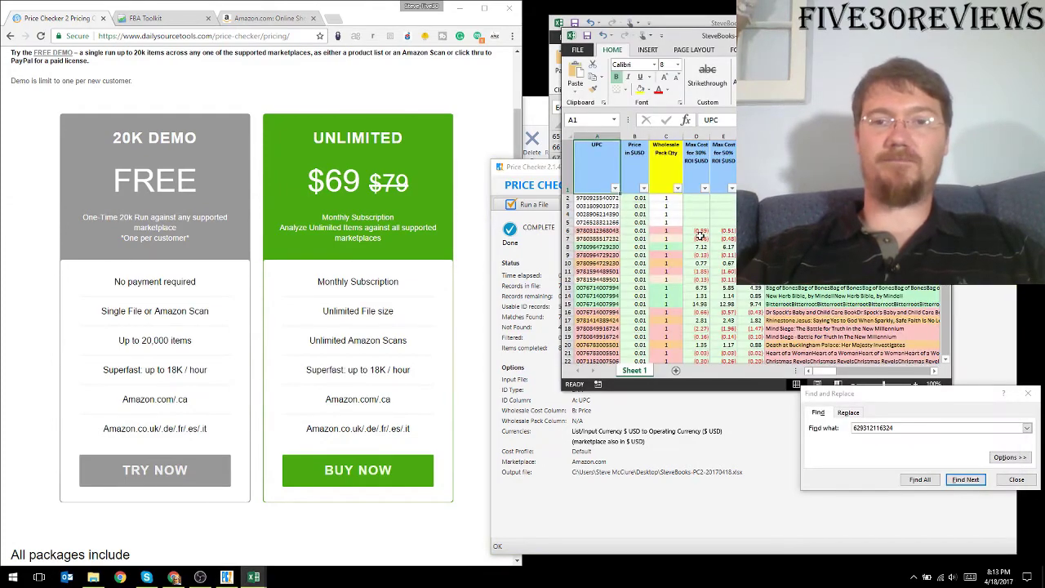
left_click(906, 22)
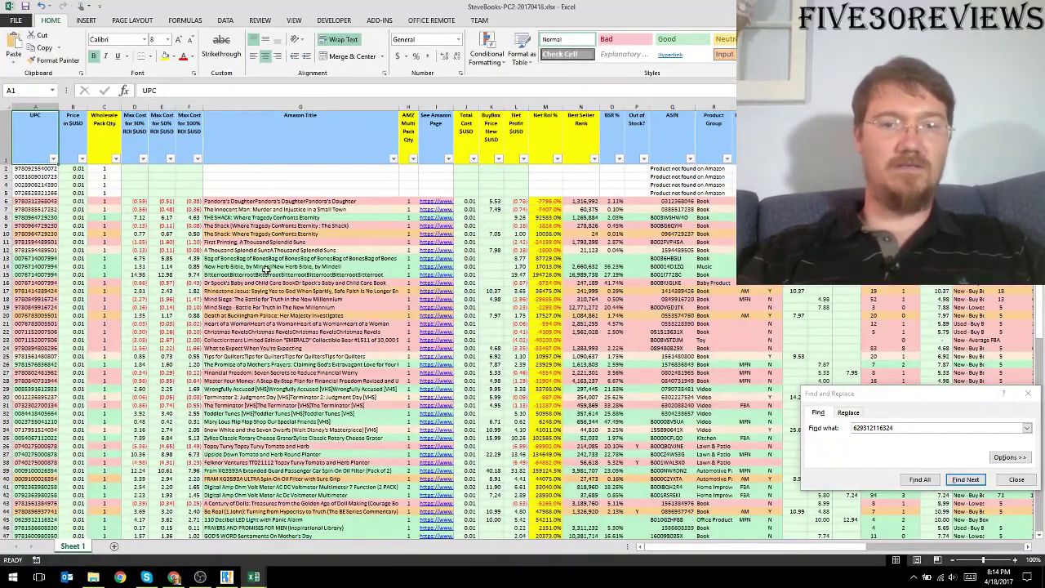
scroll(265, 269, "down", 4)
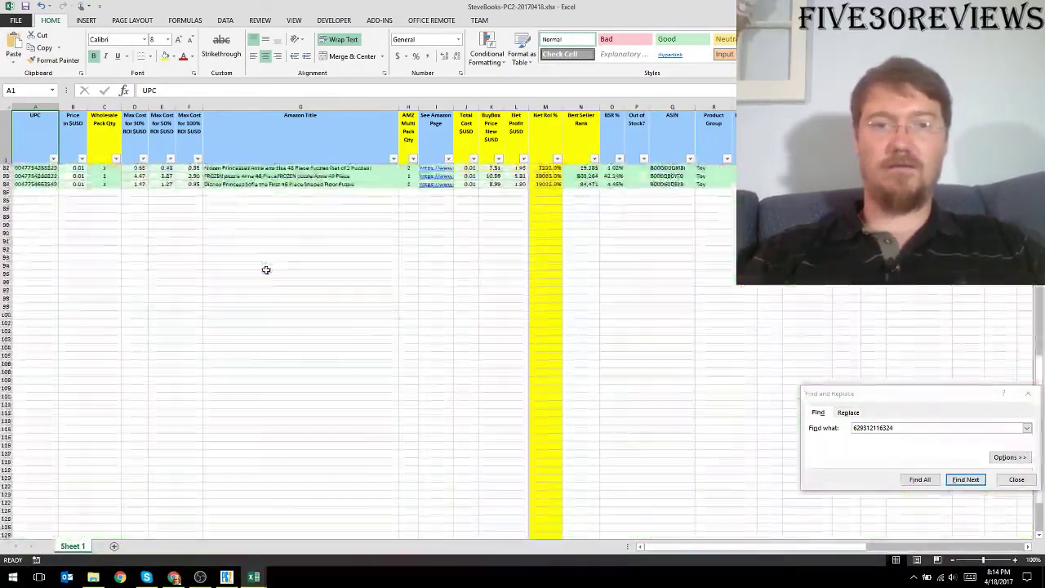
scroll(265, 269, "up", 4)
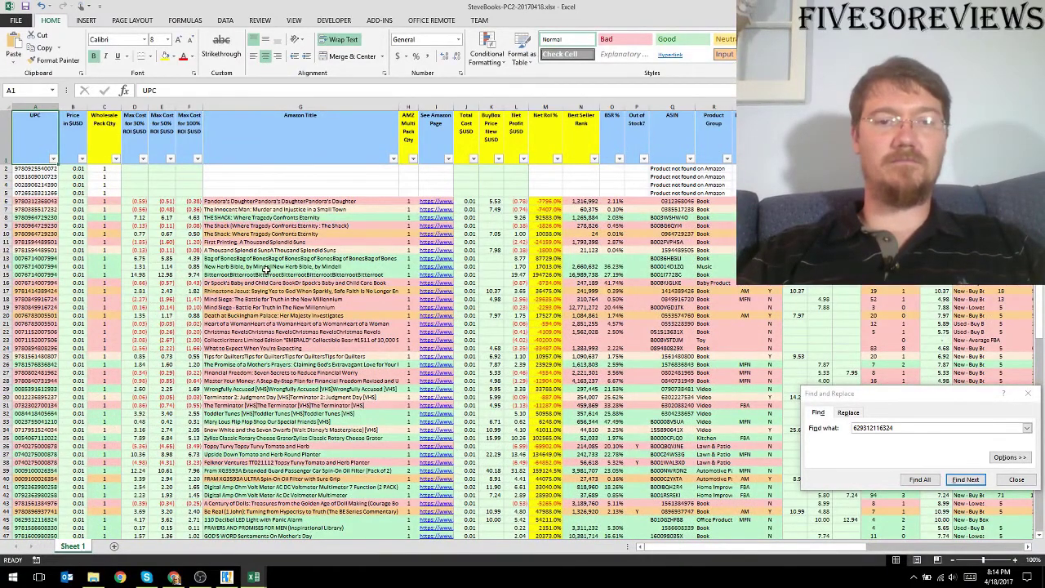
scroll(265, 268, "down", 2)
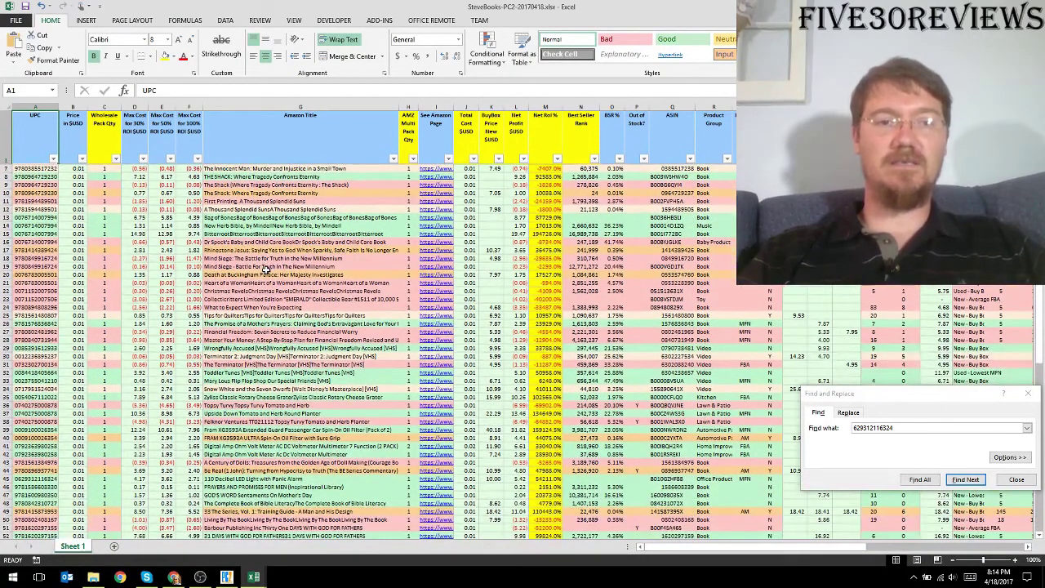
scroll(264, 268, "up", 2)
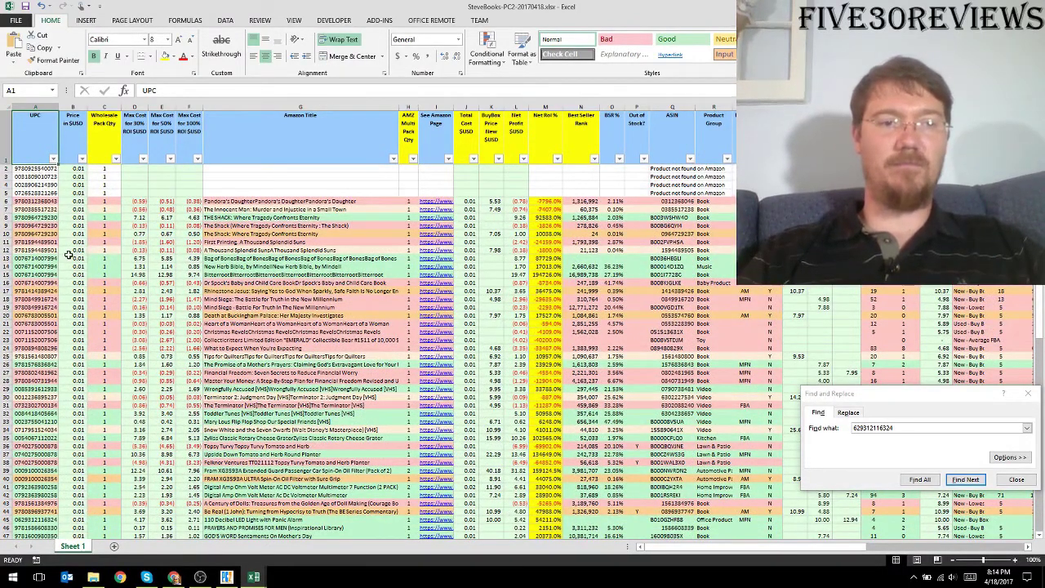
scroll(70, 256, "down", 9)
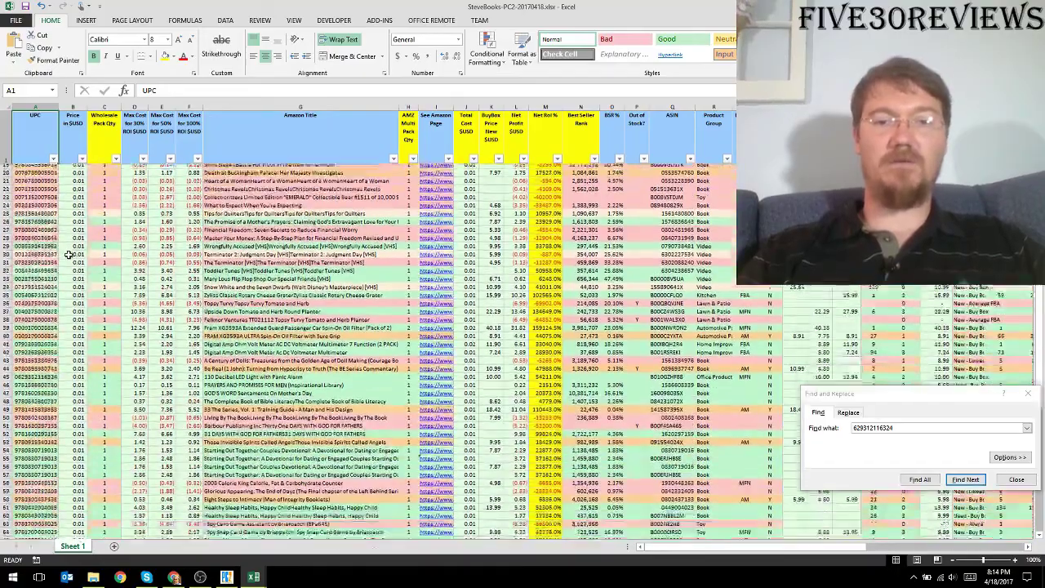
scroll(69, 255, "up", 2)
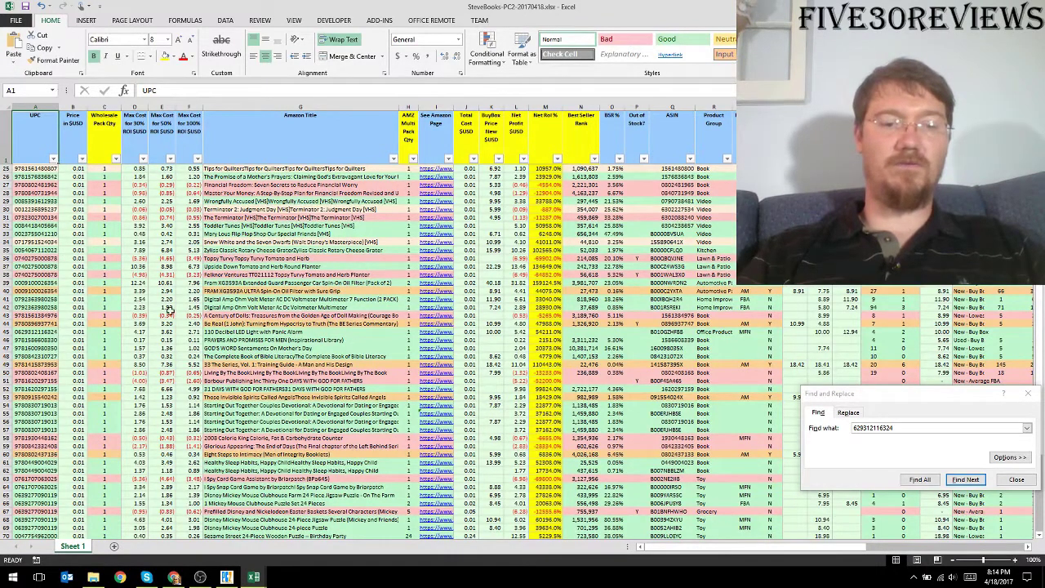
mouse_move(251, 577)
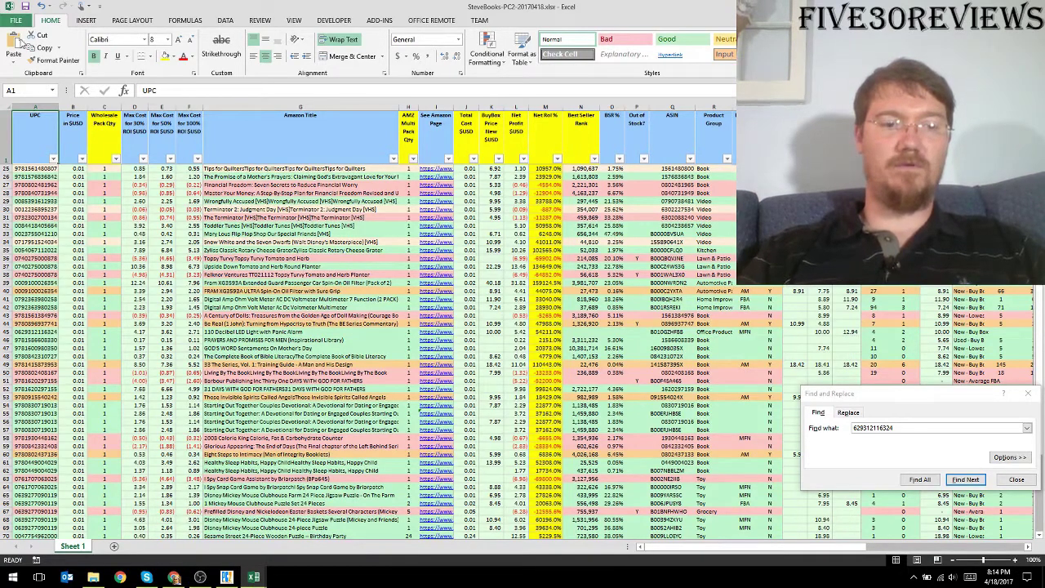
Reload SteveBooks-PC2-20170418.xlsx from File Explorer's recent files, then edit cell A5's UPC
left_click(93, 578)
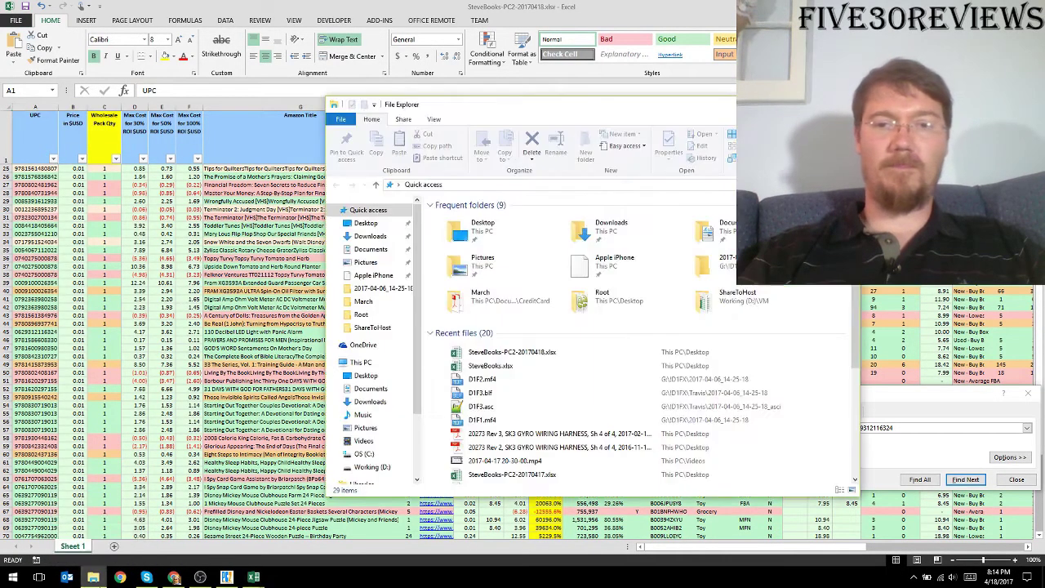
double_click(544, 355)
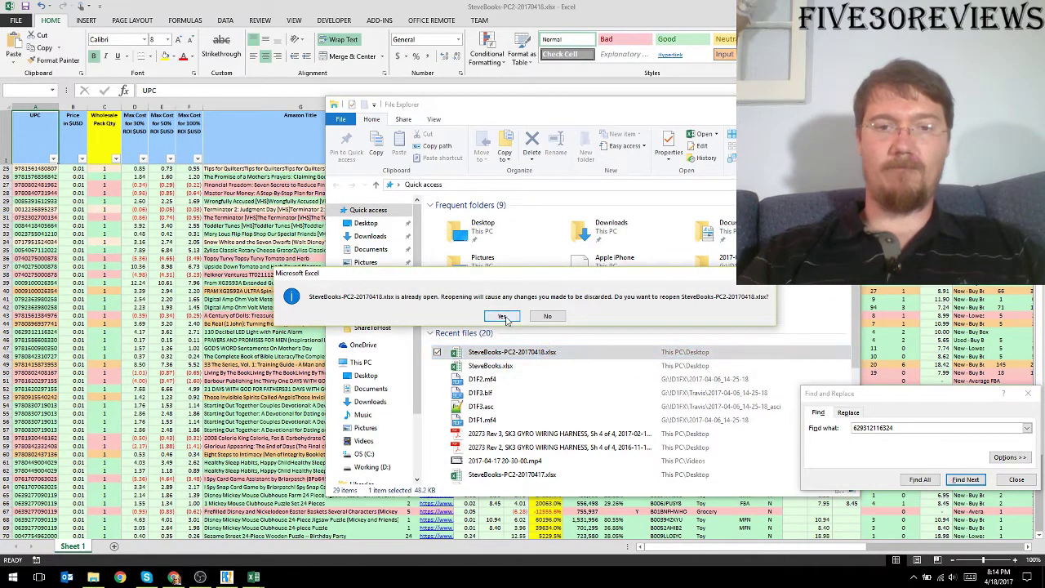
left_click(505, 316)
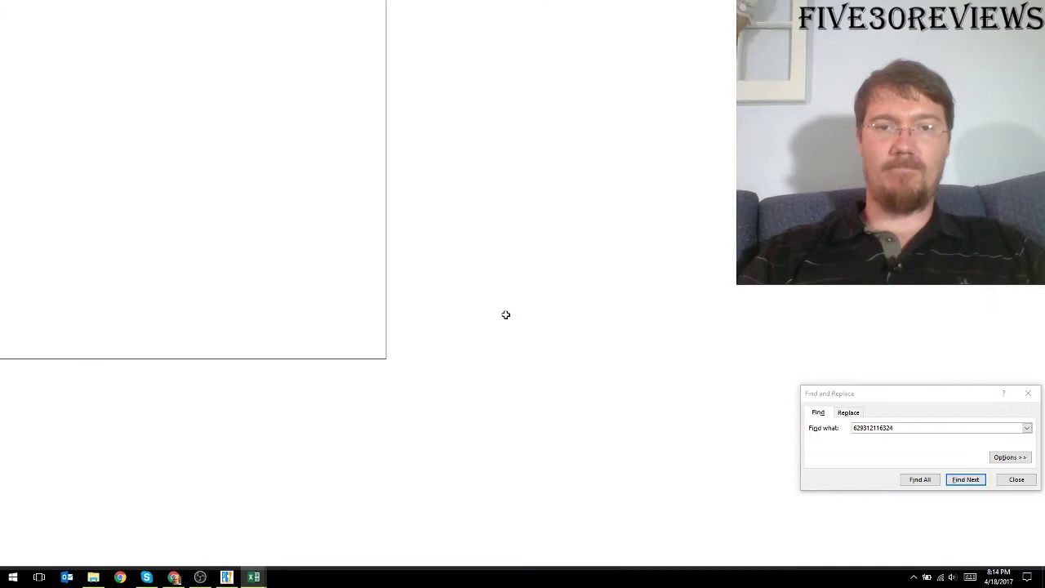
scroll(507, 315, "up", 8)
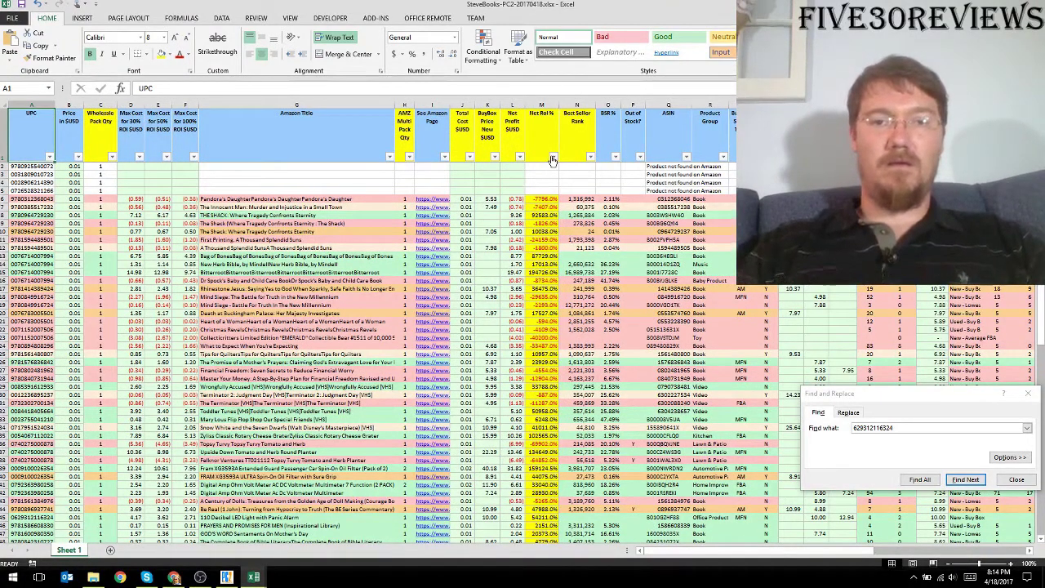
double_click(45, 190)
double_click(45, 190)
key("ctrl+c")
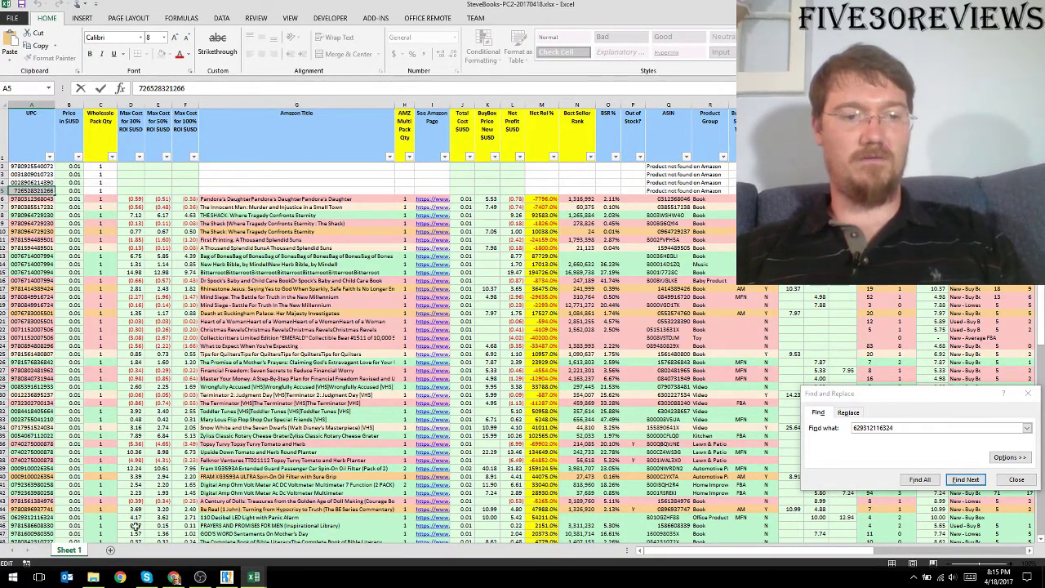
left_click(173, 578)
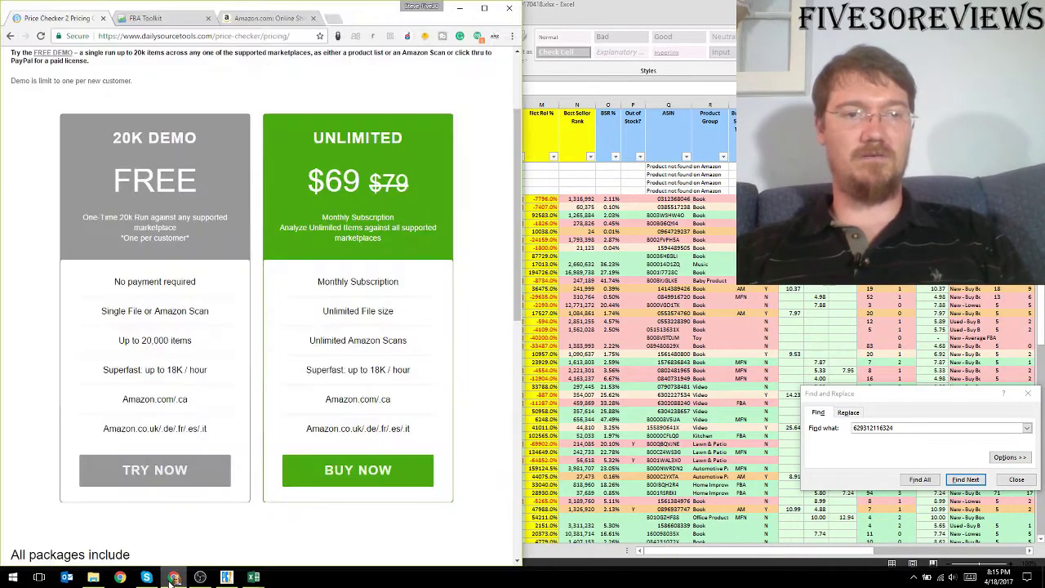
left_click(264, 20)
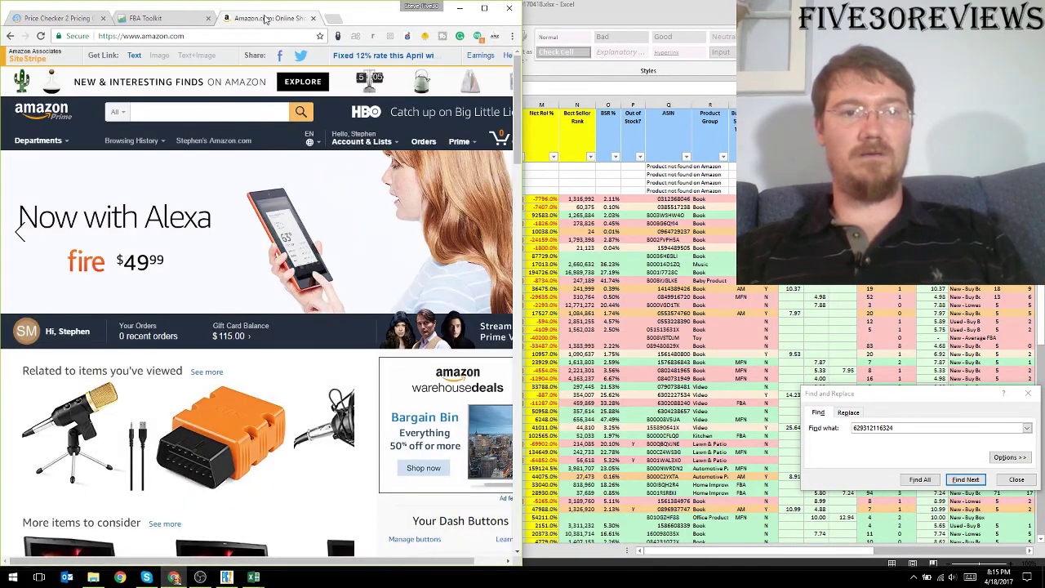
left_click(179, 110)
key("ctrl+v")
key("Return")
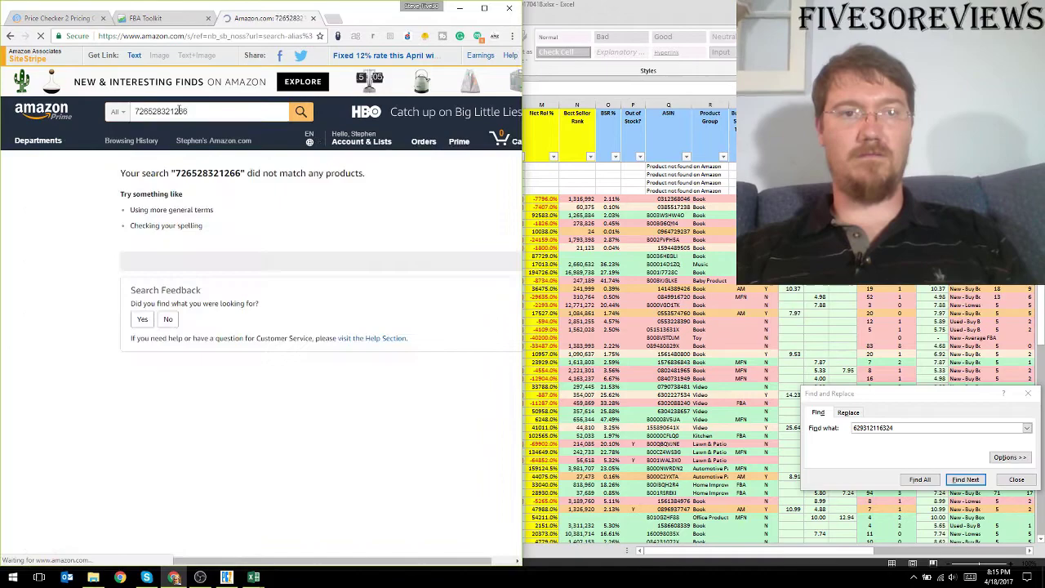
left_click(253, 577)
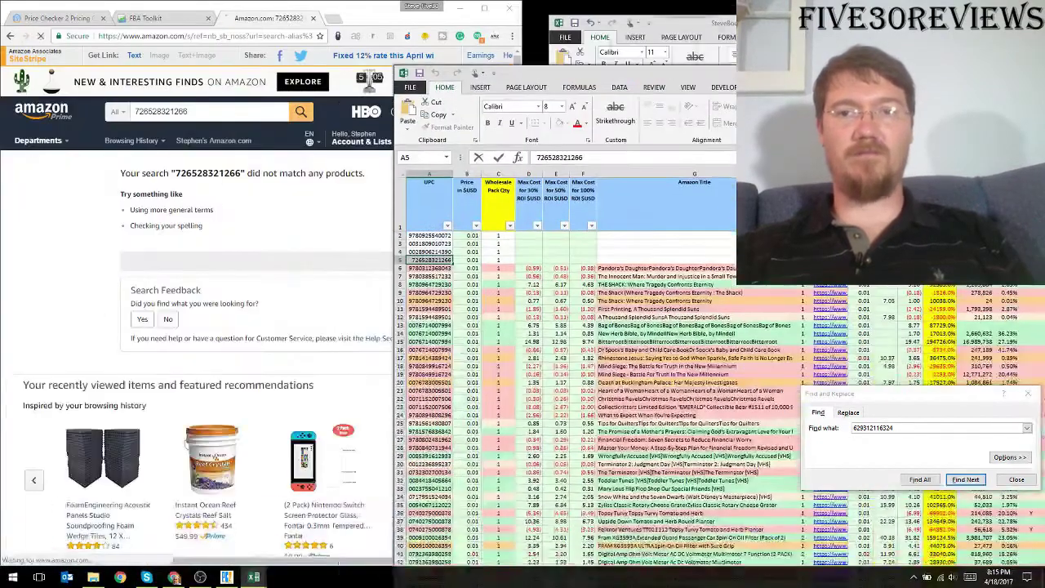
key("super+Right")
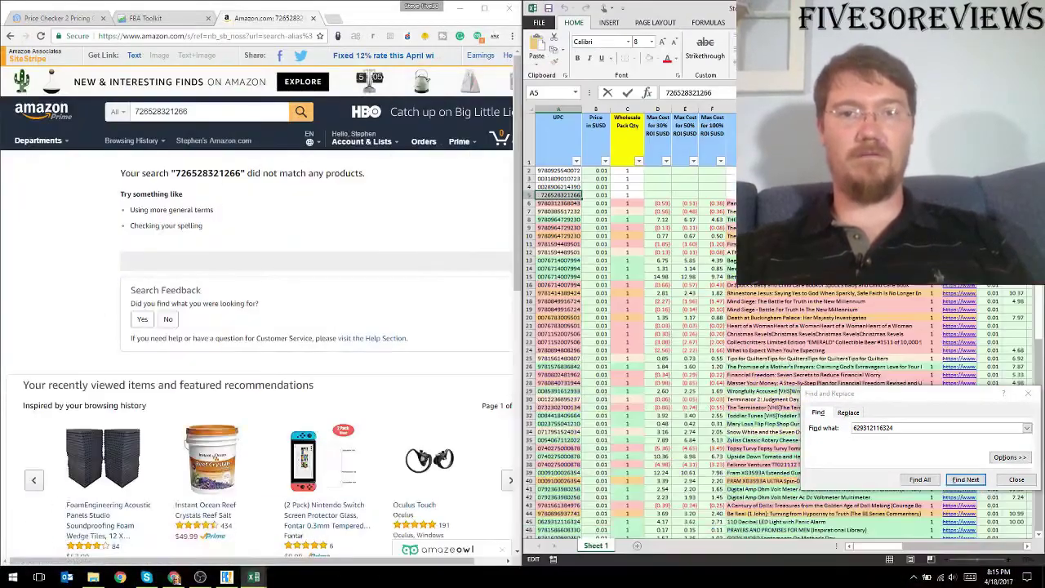
left_click(552, 186)
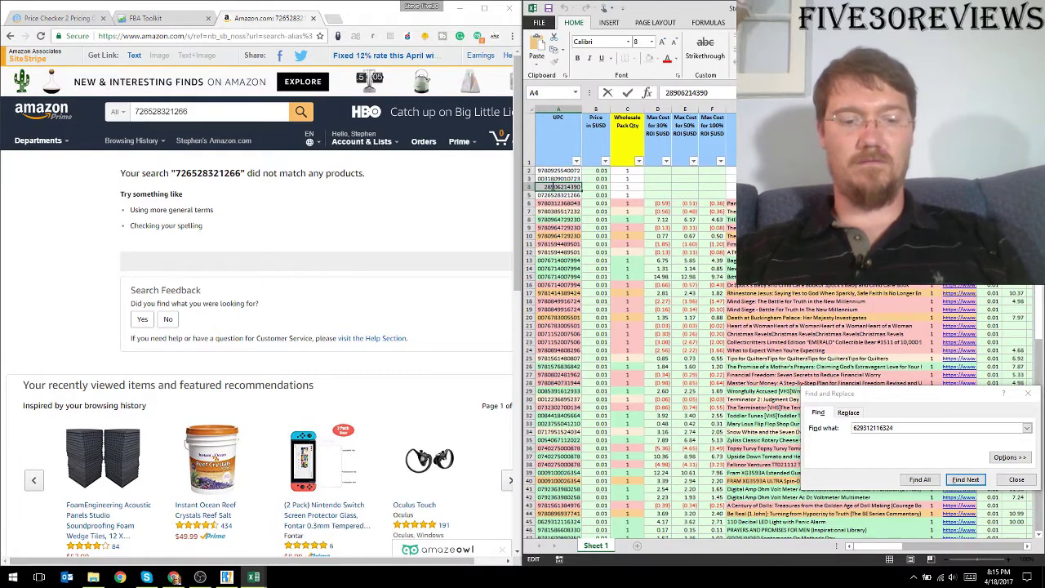
double_click(161, 112)
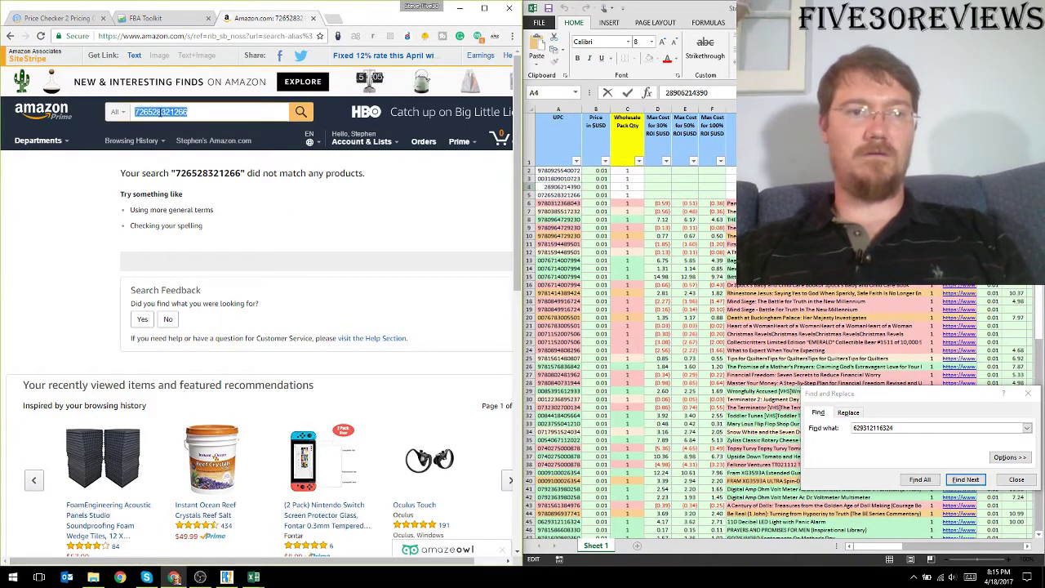
key("ctrl+v")
key("Return")
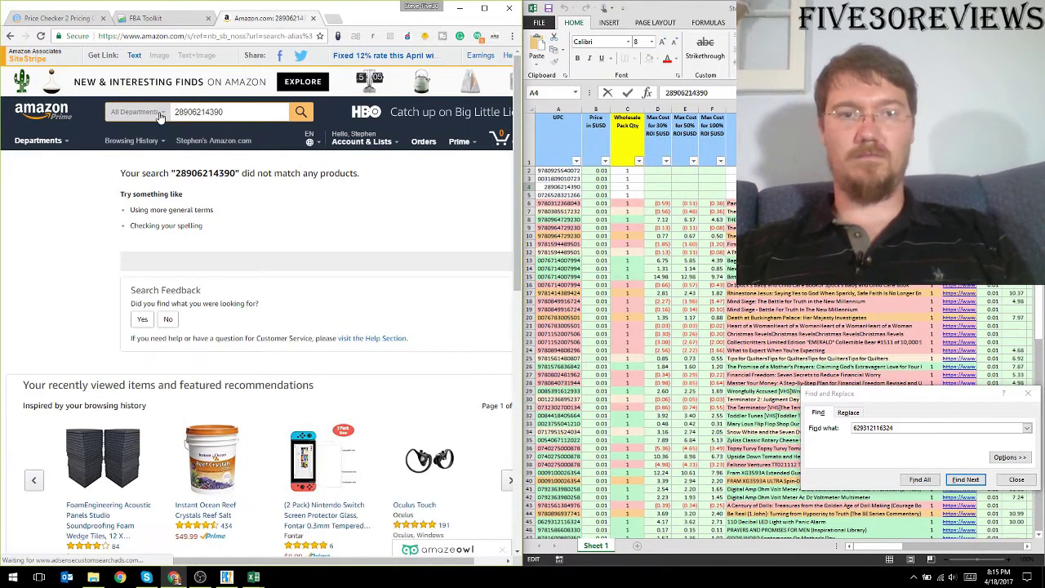
key("Up")
key("Up")
key("Up")
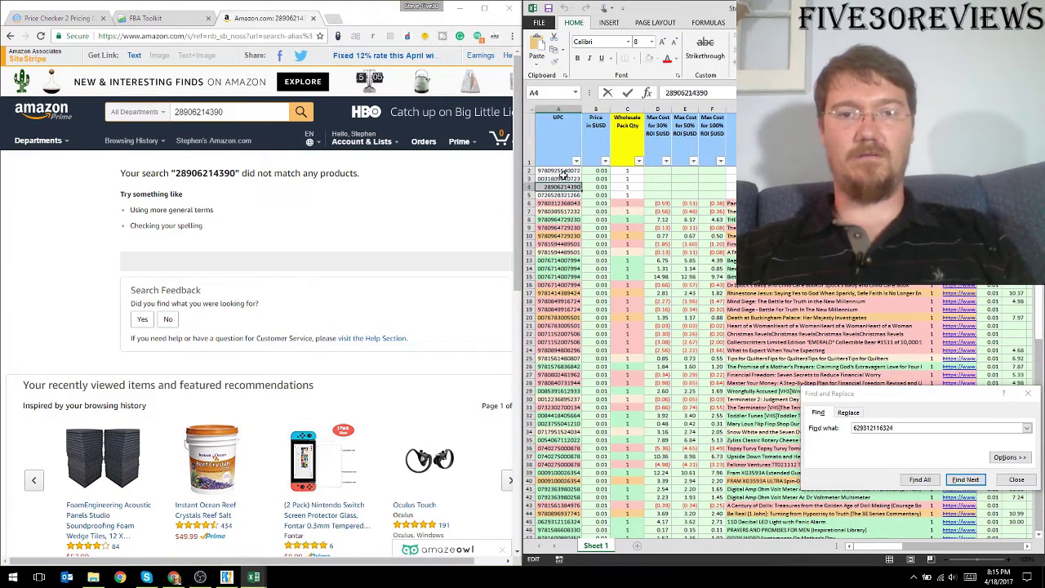
key("ctrl+Down")
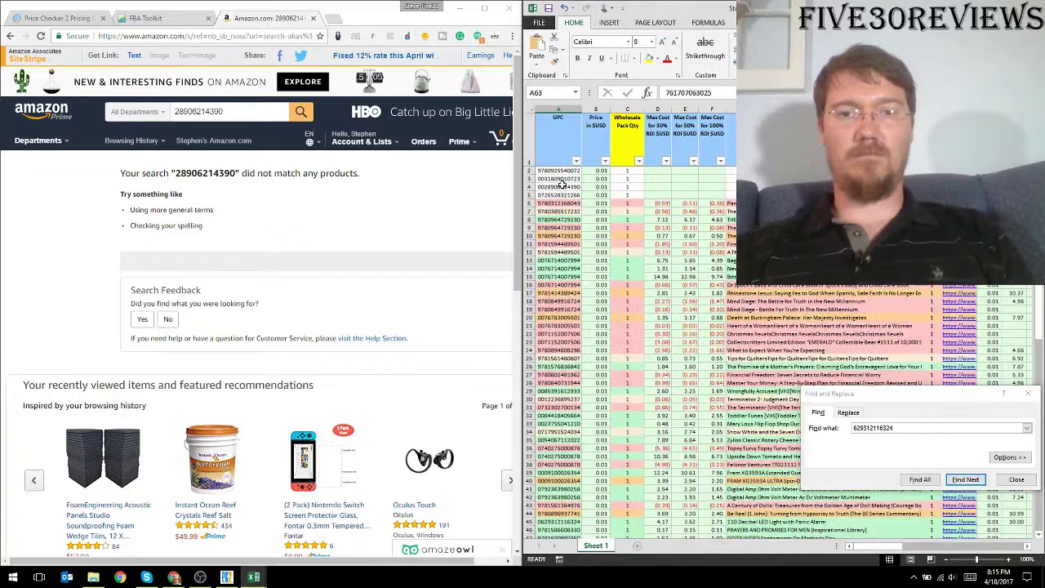
left_click(562, 186)
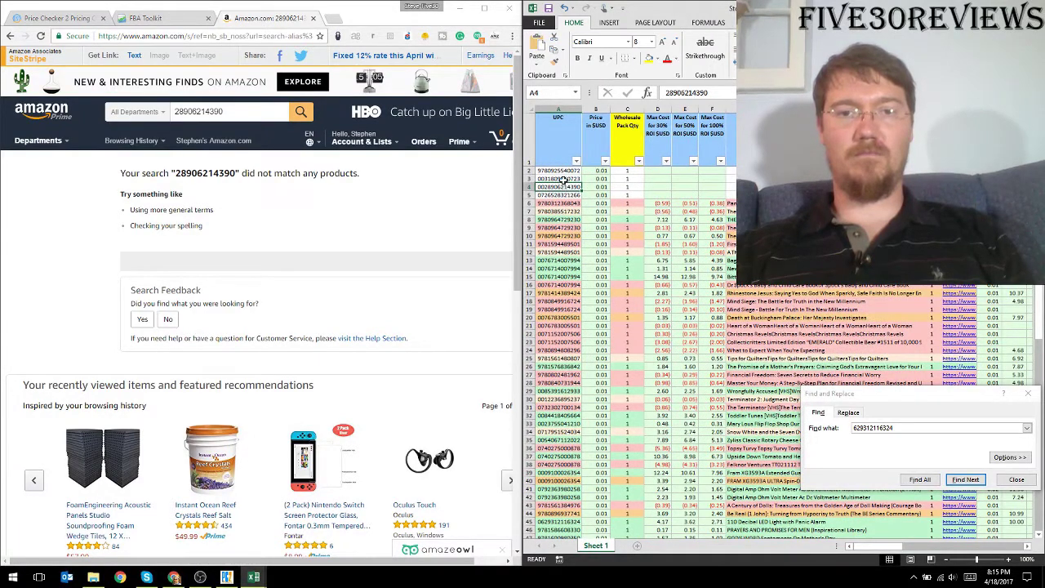
double_click(564, 179)
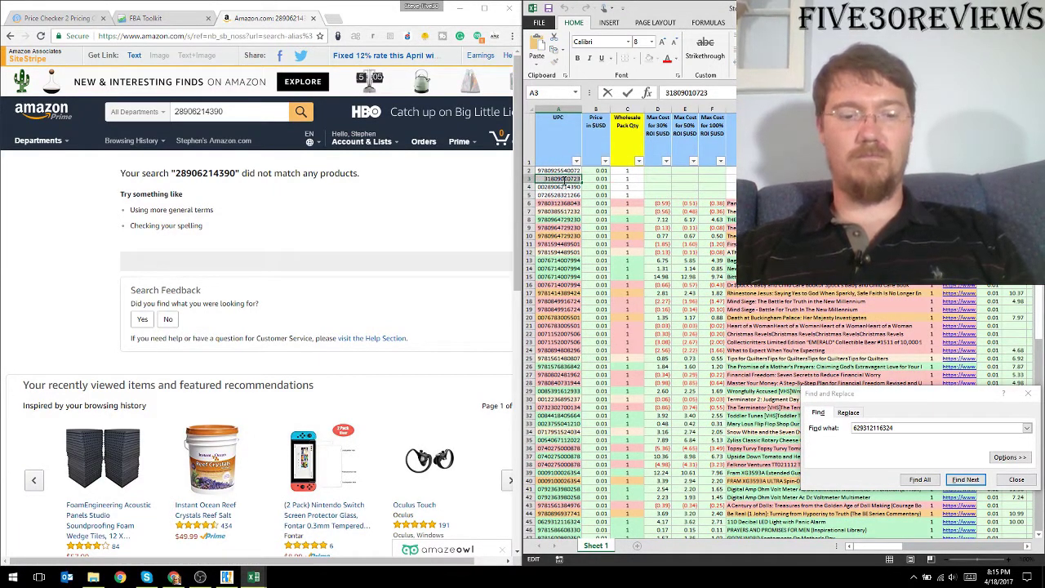
double_click(194, 111)
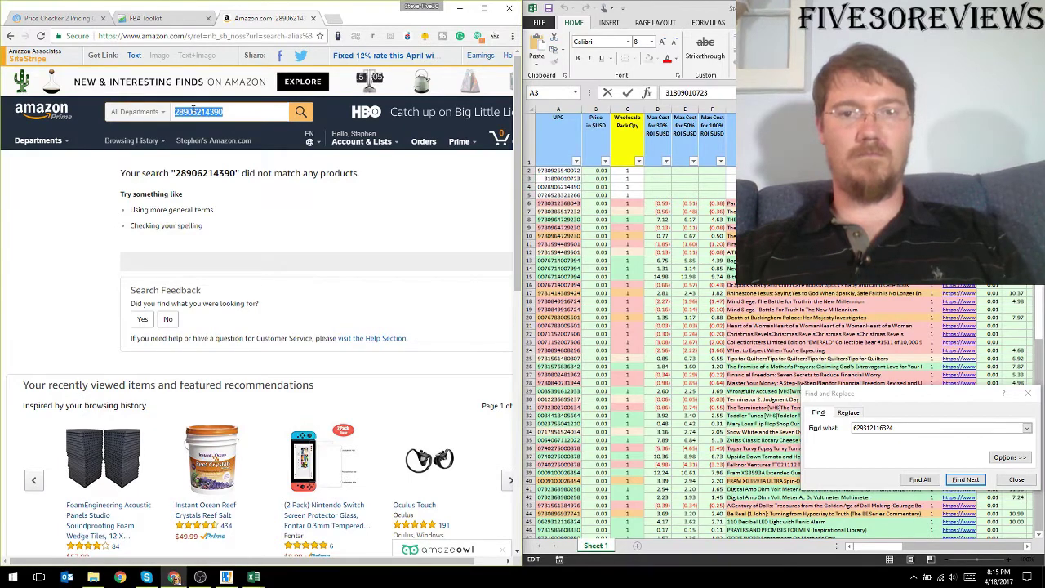
key("ctrl+v")
key("Return")
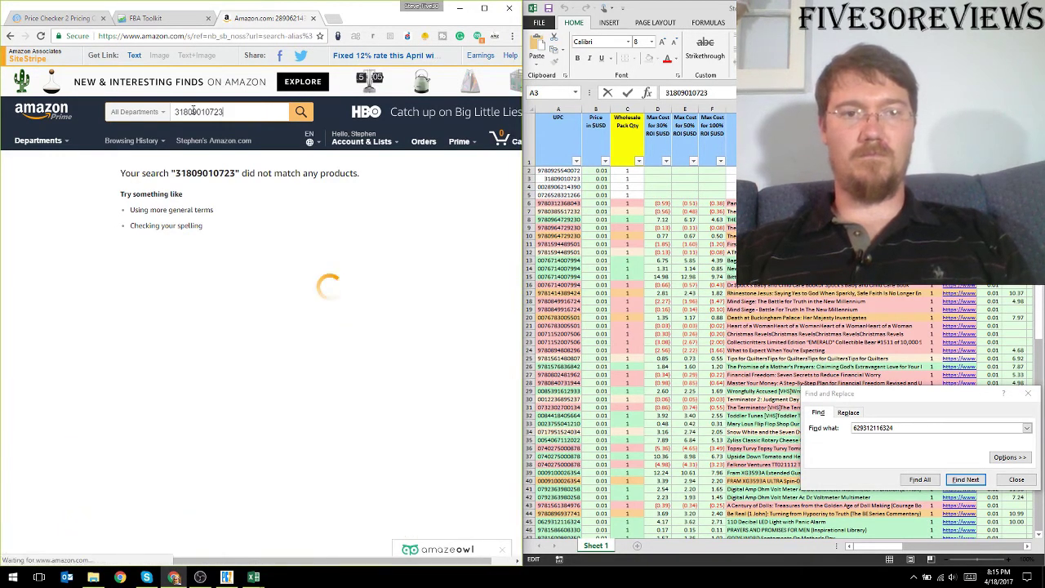
left_click(564, 173)
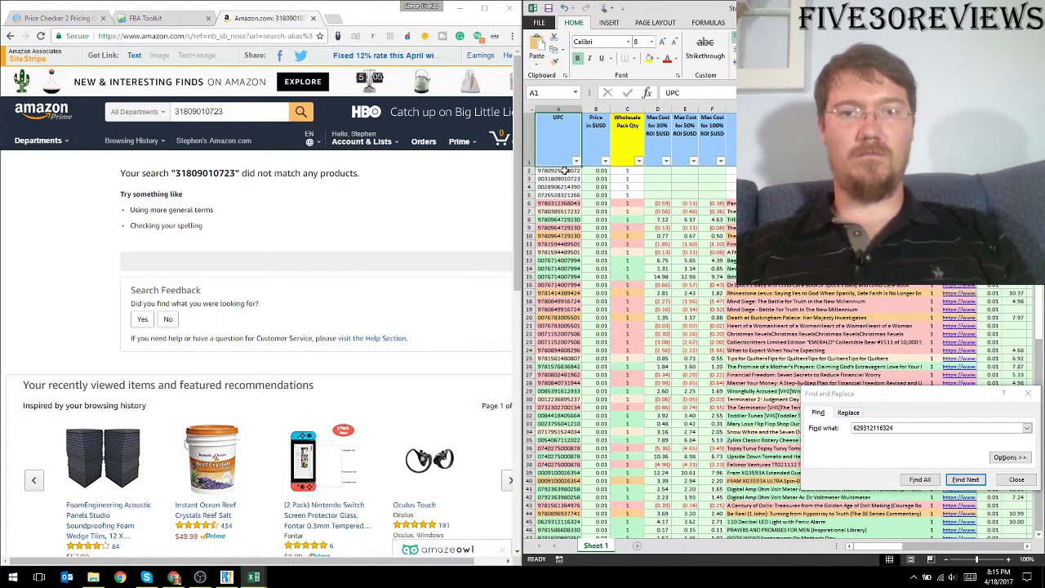
double_click(565, 170)
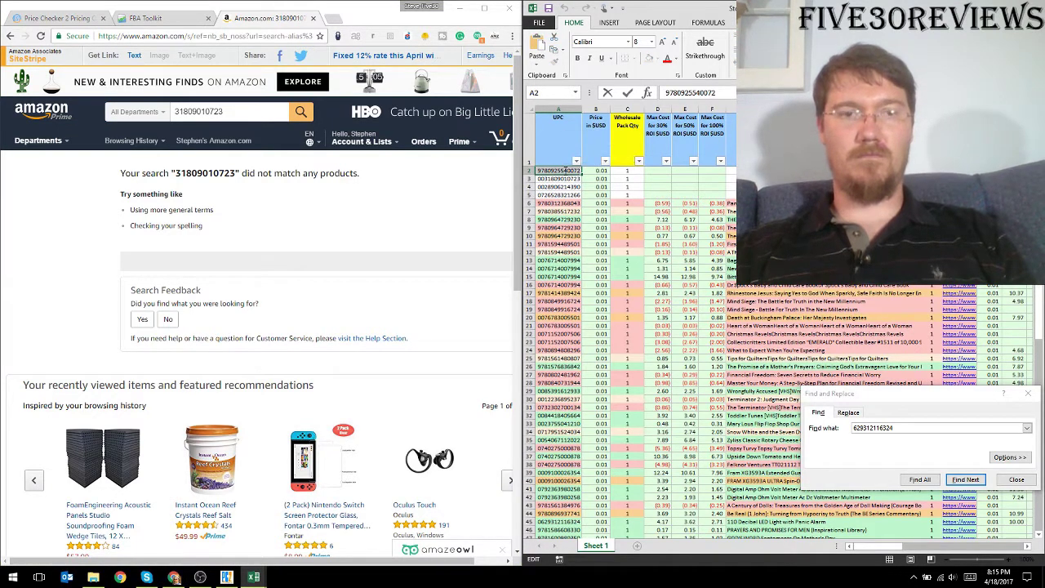
double_click(191, 112)
key("ctrl+v")
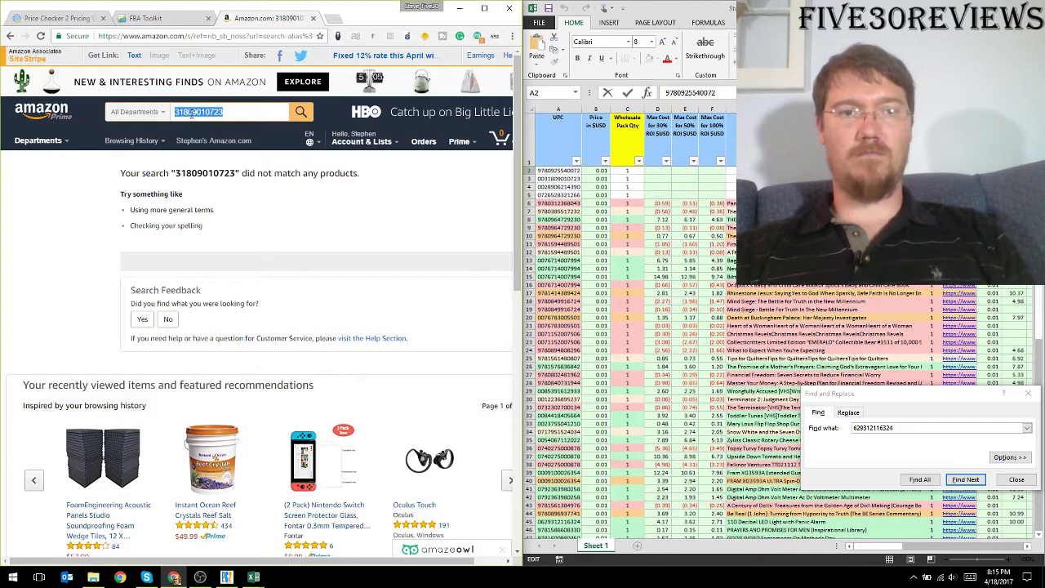
key("Return")
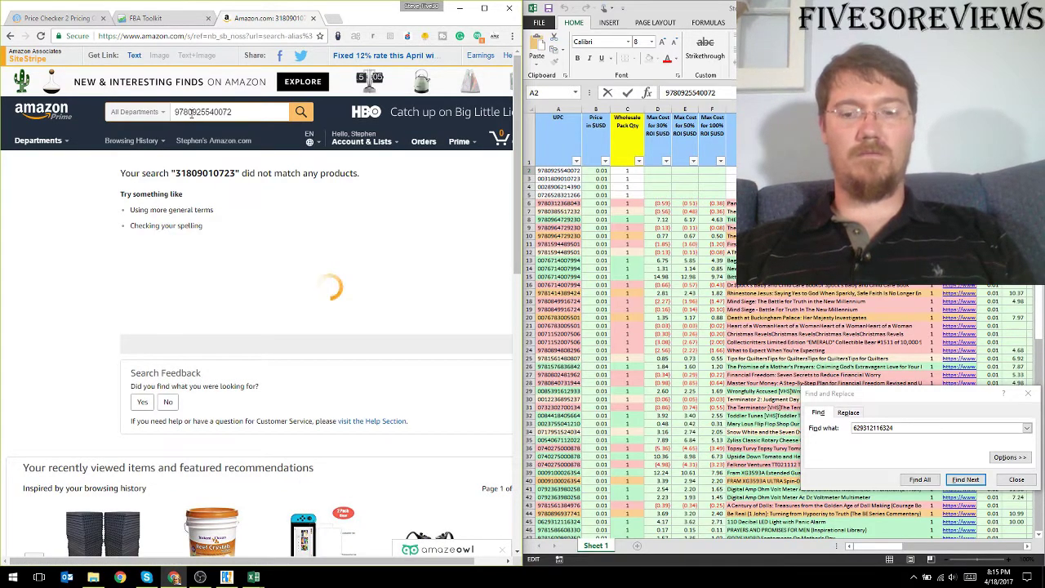
Maximize the results spreadsheet to fill the screen again
left_click(685, 176)
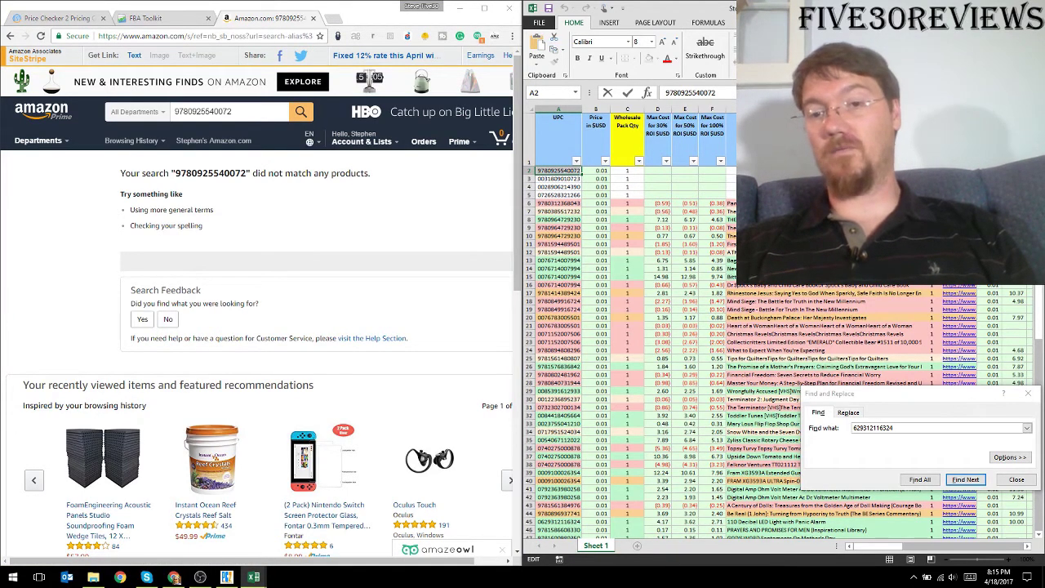
scroll(581, 178, "down", 3)
scroll(580, 178, "up", 3)
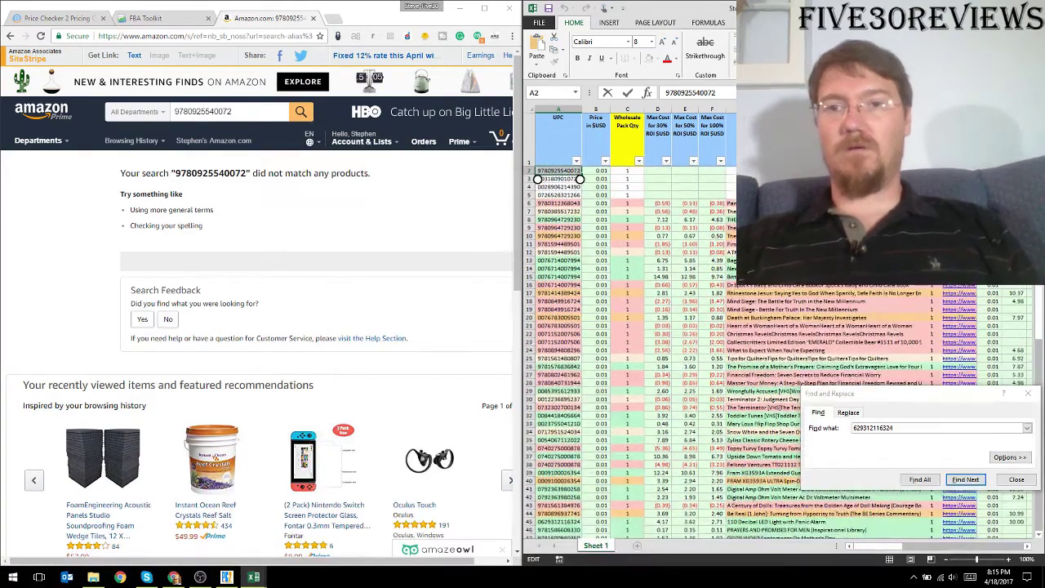
key("super+Up")
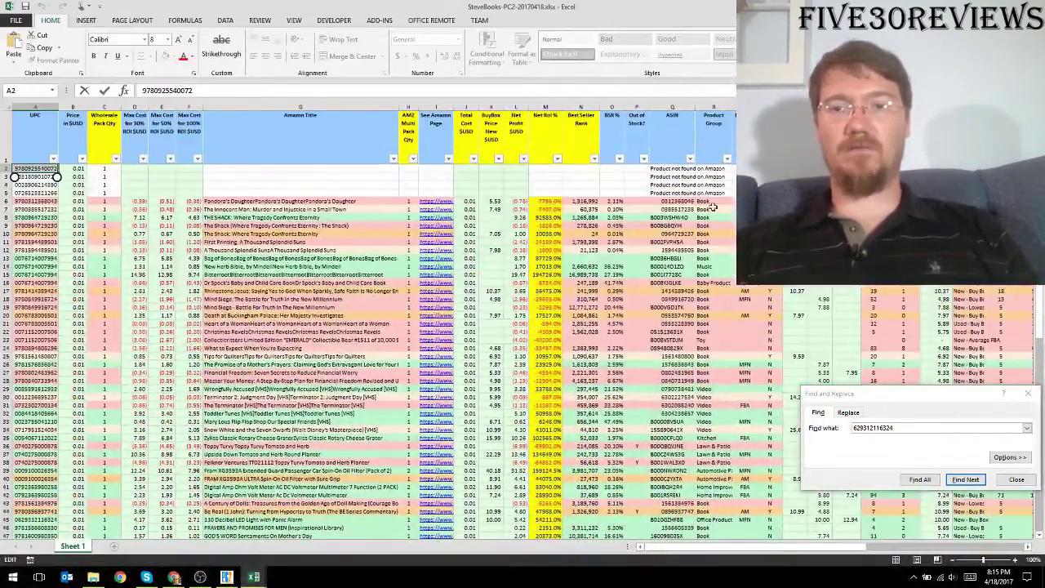
Sort the results by Net ROI % from largest to smallest
scroll(57, 176, "right", 3)
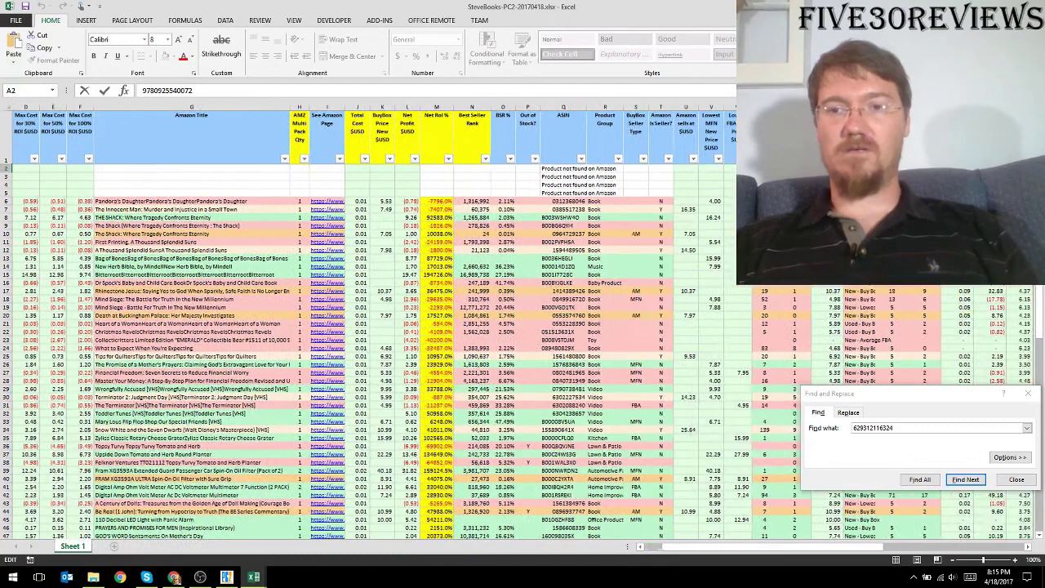
left_click(448, 158)
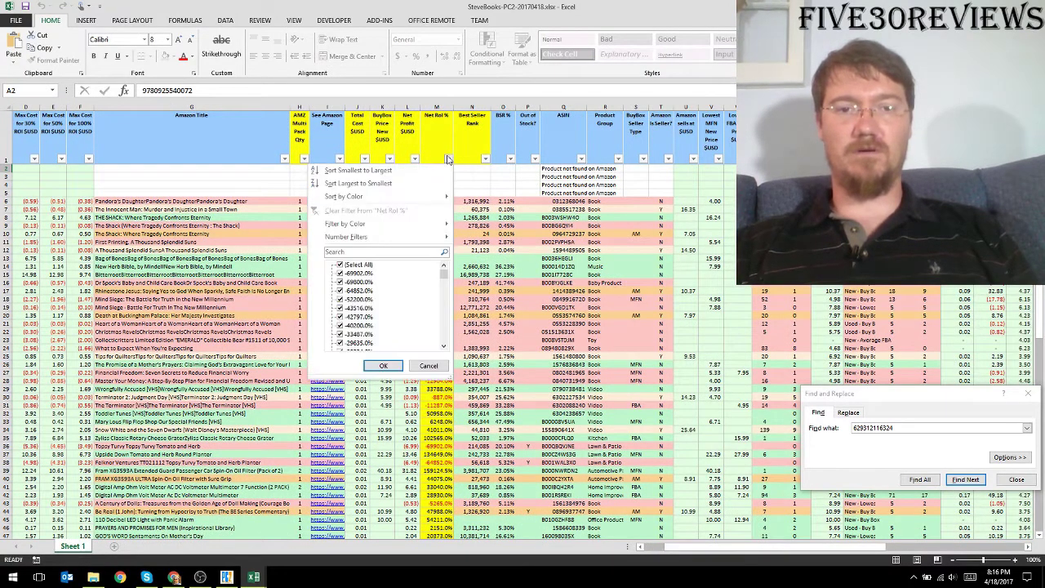
left_click(360, 183)
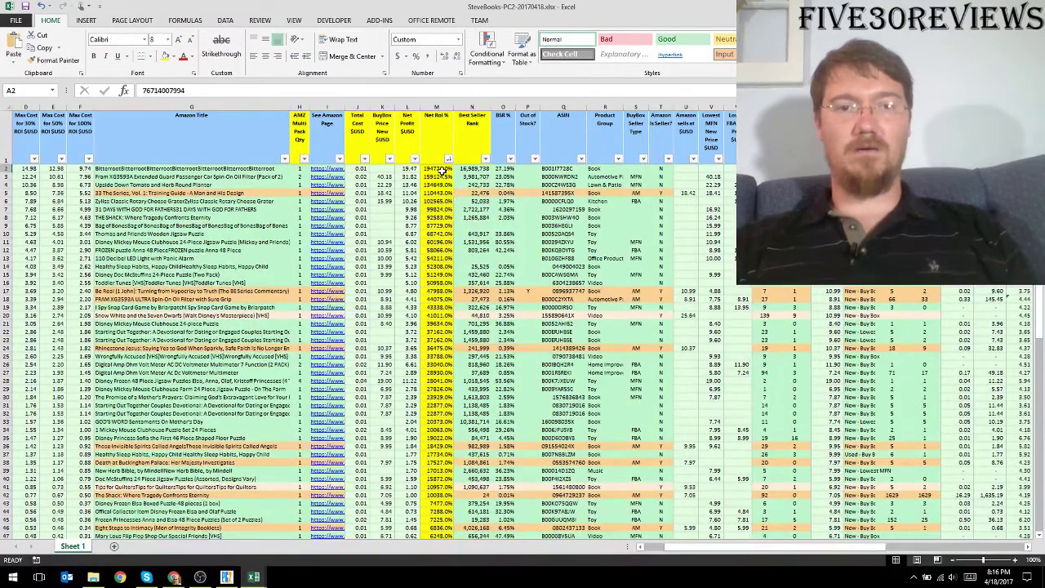
View top product Bitterroot's Amazon listing from its link, then return to the sheet
left_click(442, 170)
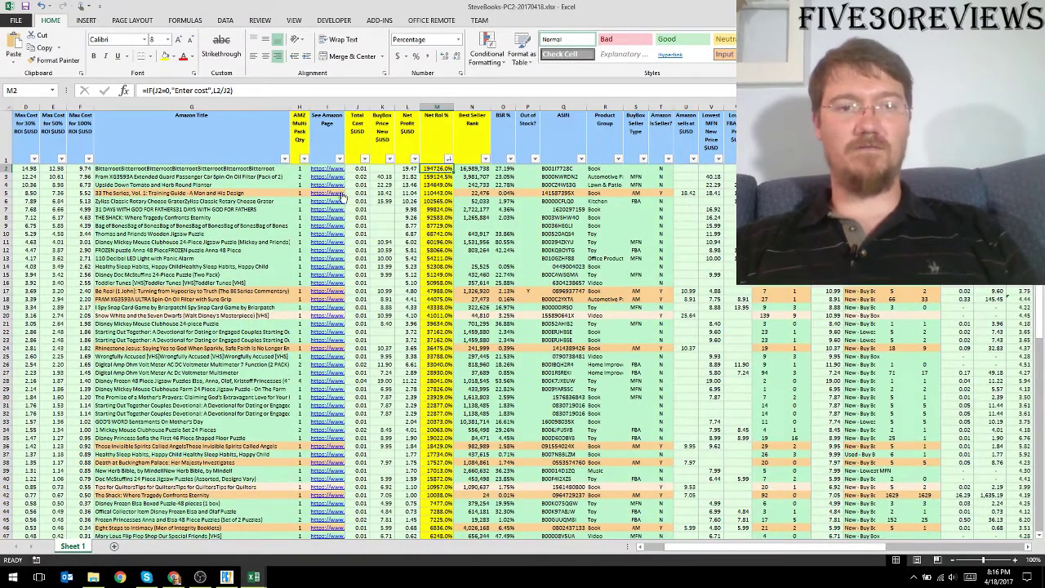
scroll(196, 168, "left", 3)
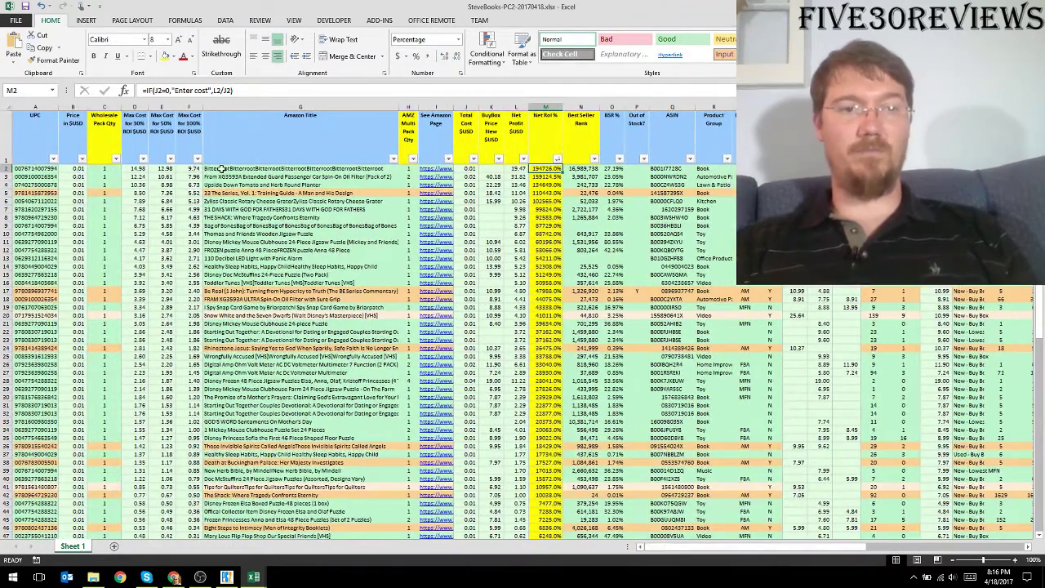
left_click(439, 170)
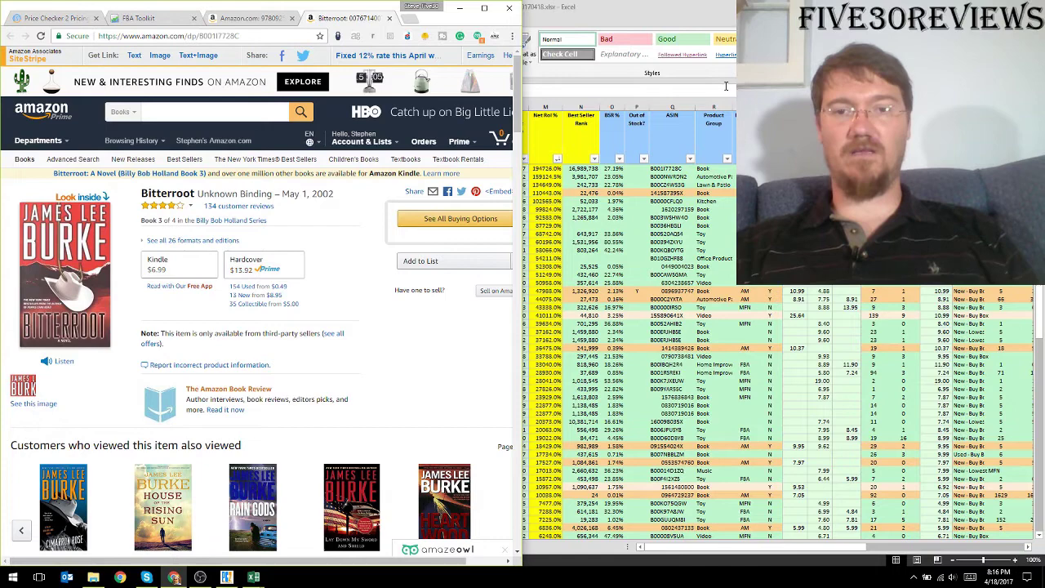
left_click(696, 13)
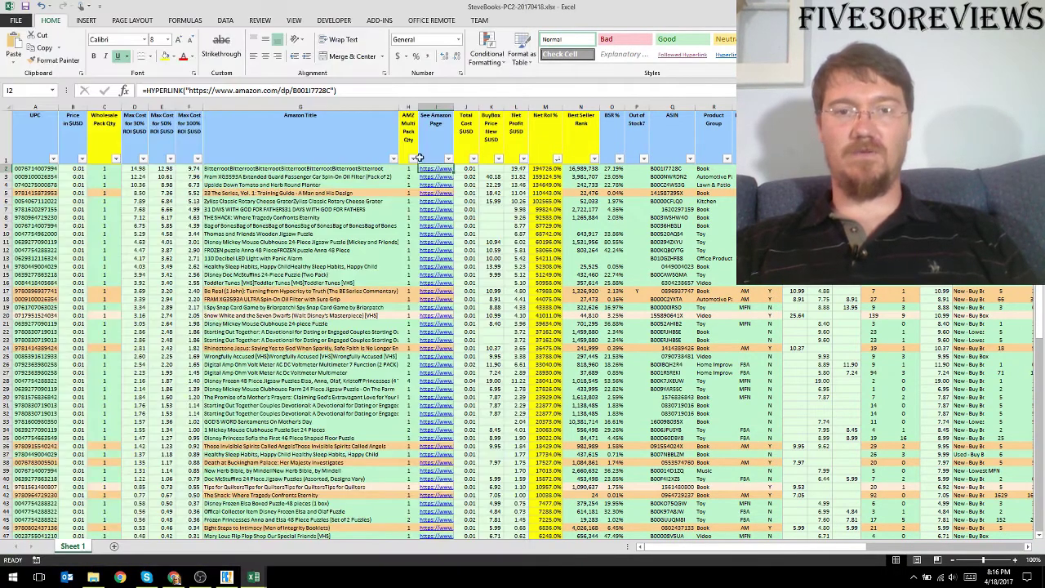
Inspect the top product's Buy Box price, BSR % and Best Seller Rank columns
left_click(495, 168)
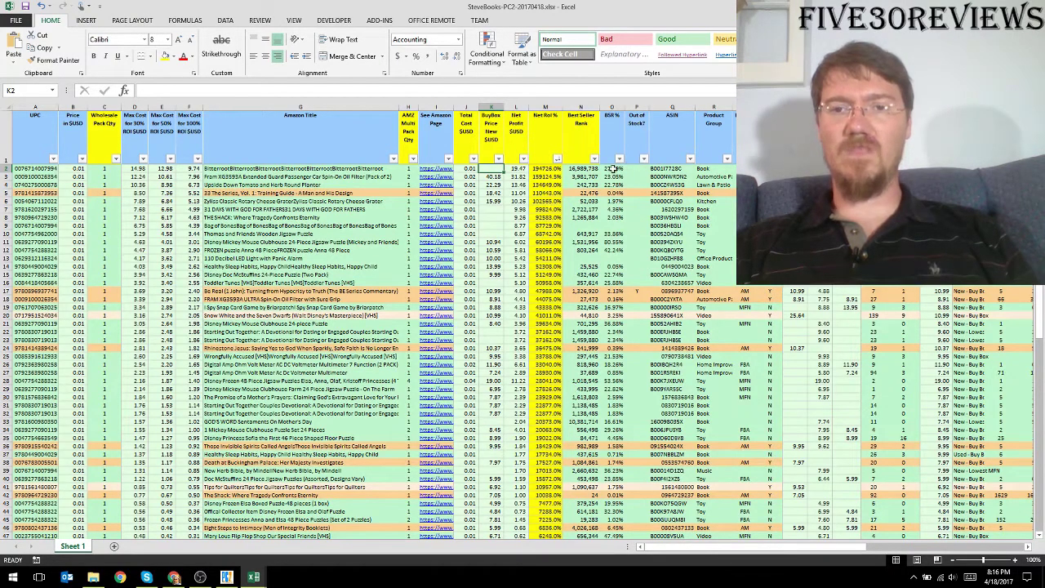
left_click(613, 169)
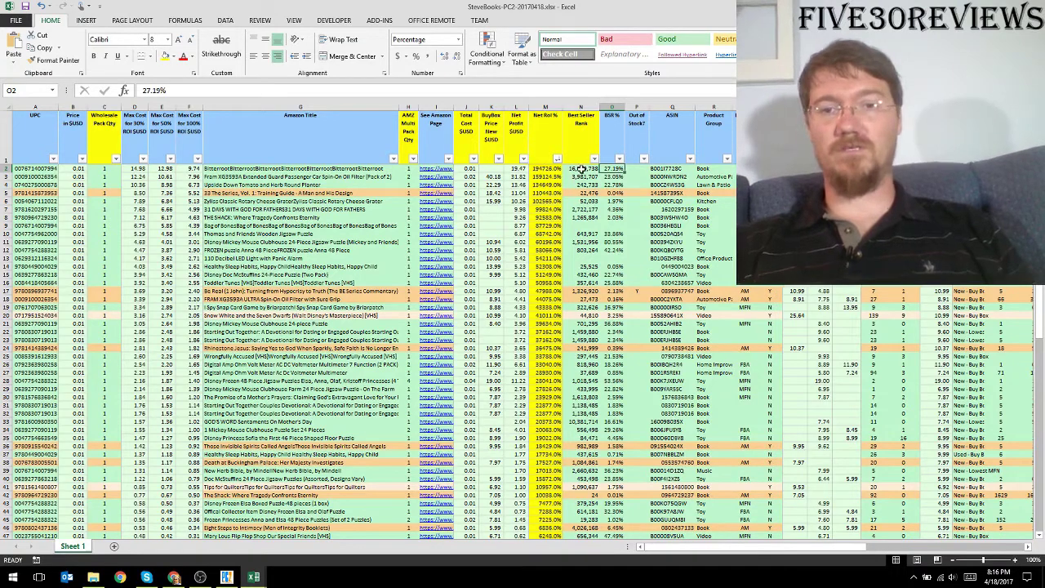
left_click(612, 106)
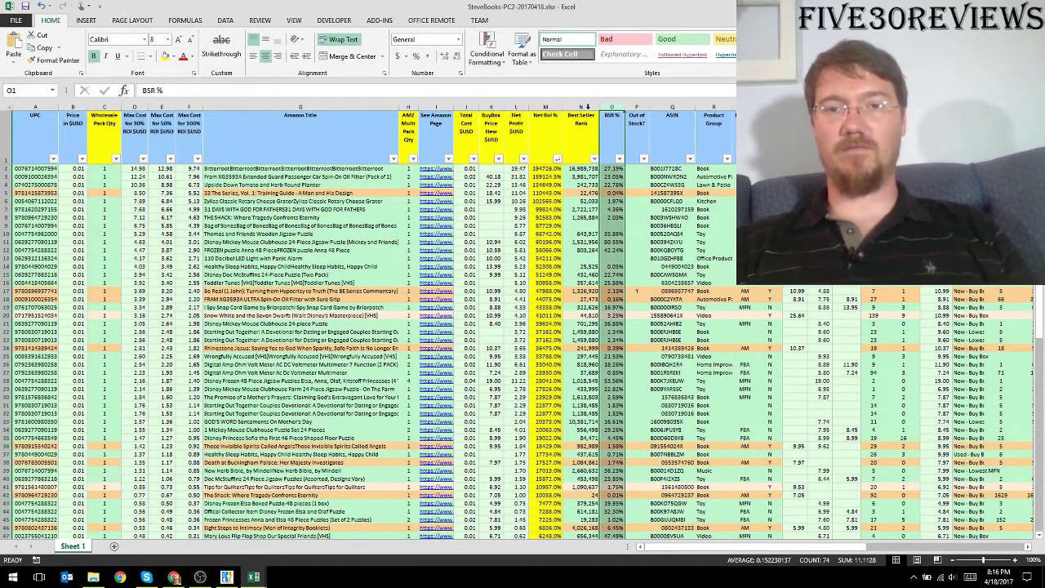
left_click(580, 107)
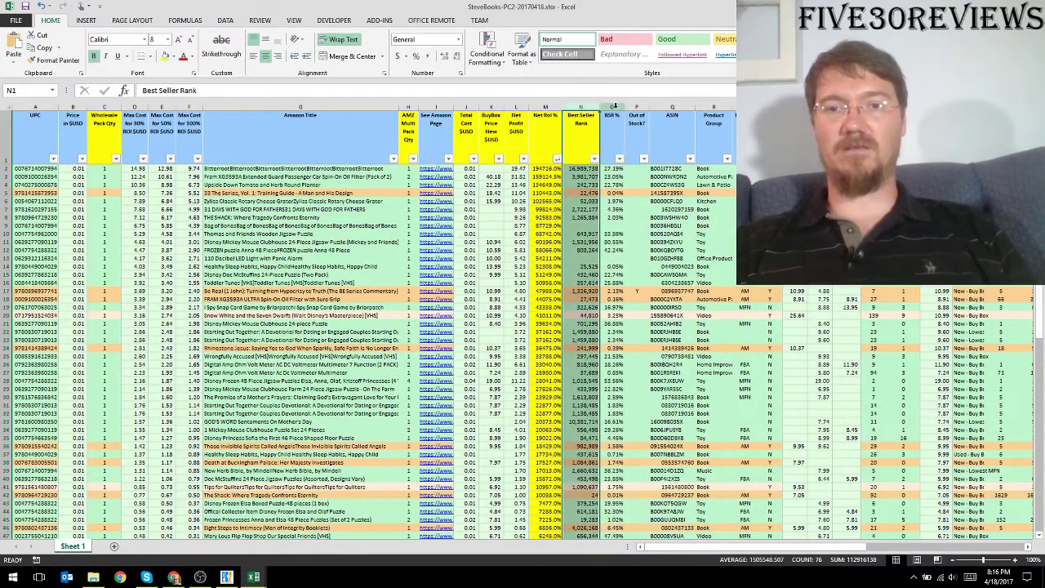
left_click(612, 107)
Inspect the Product Group, FBA sellers, No# of sellers and Amazon Is Seller? columns
scroll(613, 107, "right", 3)
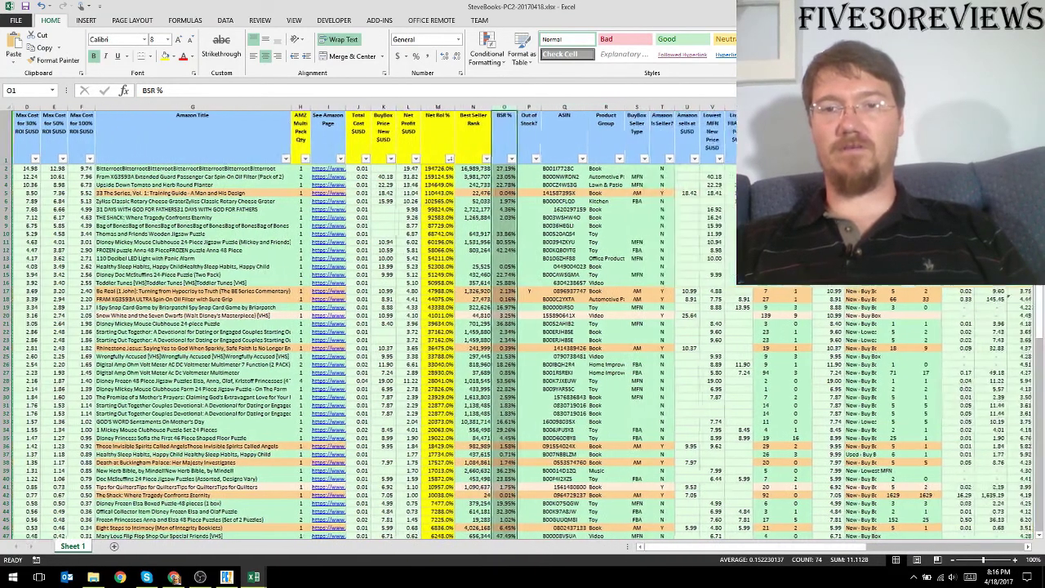
left_click(605, 107)
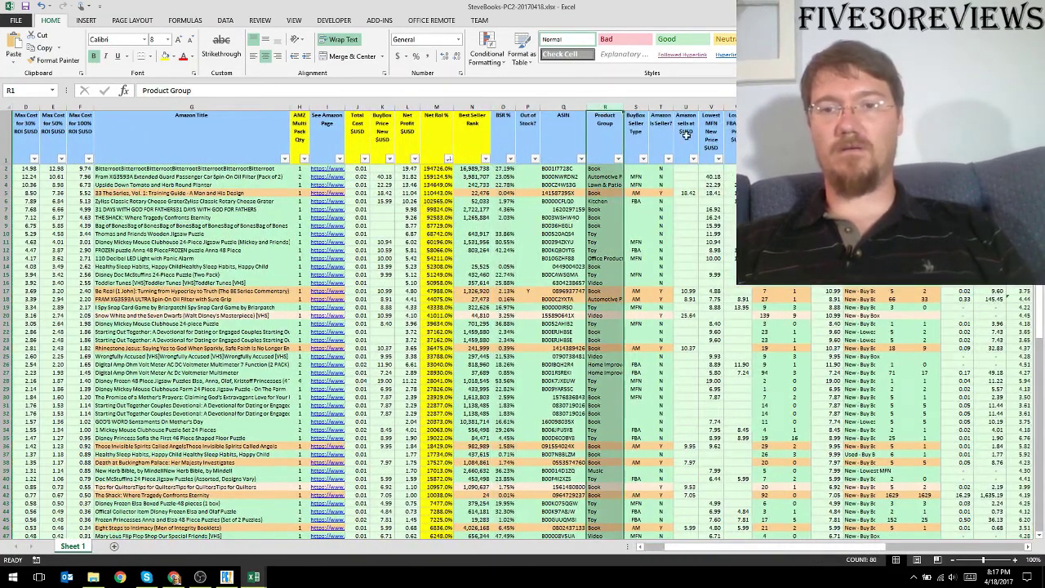
left_click(791, 107)
left_click(810, 106)
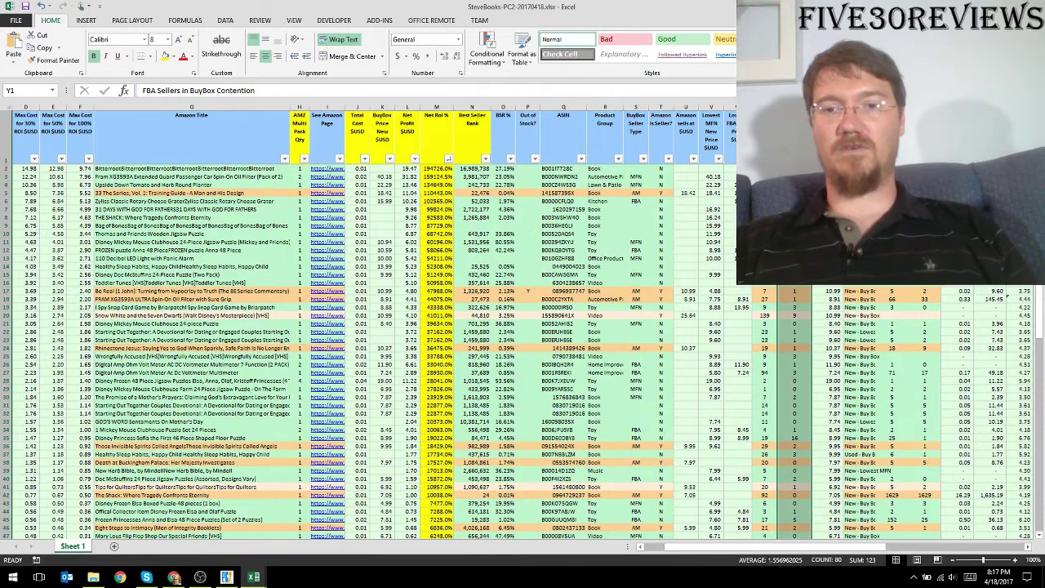
left_click_drag(762, 107, 793, 107)
left_click(660, 107)
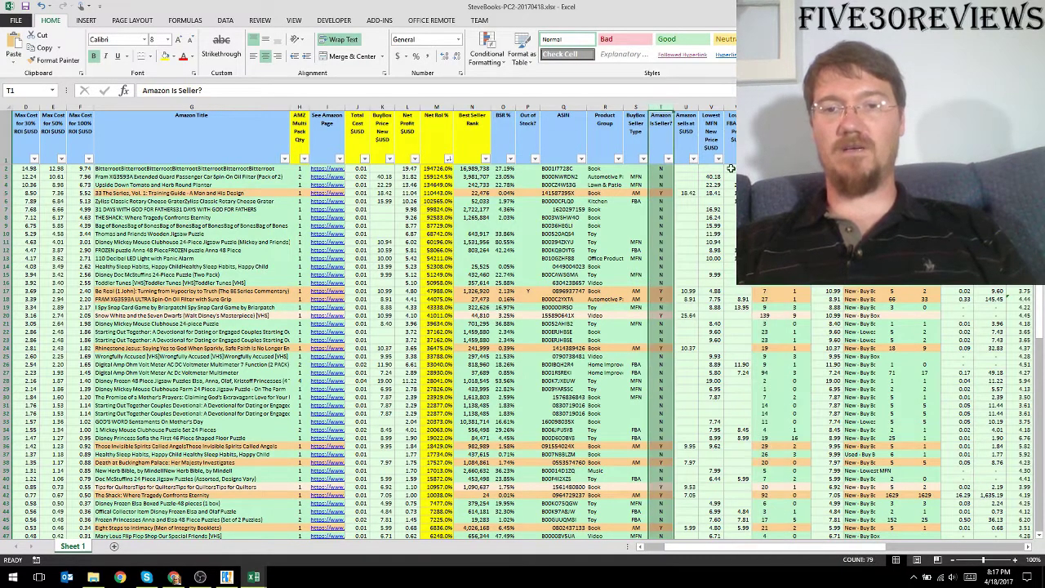
scroll(659, 114, "right", 3)
scroll(576, 193, "left", 1)
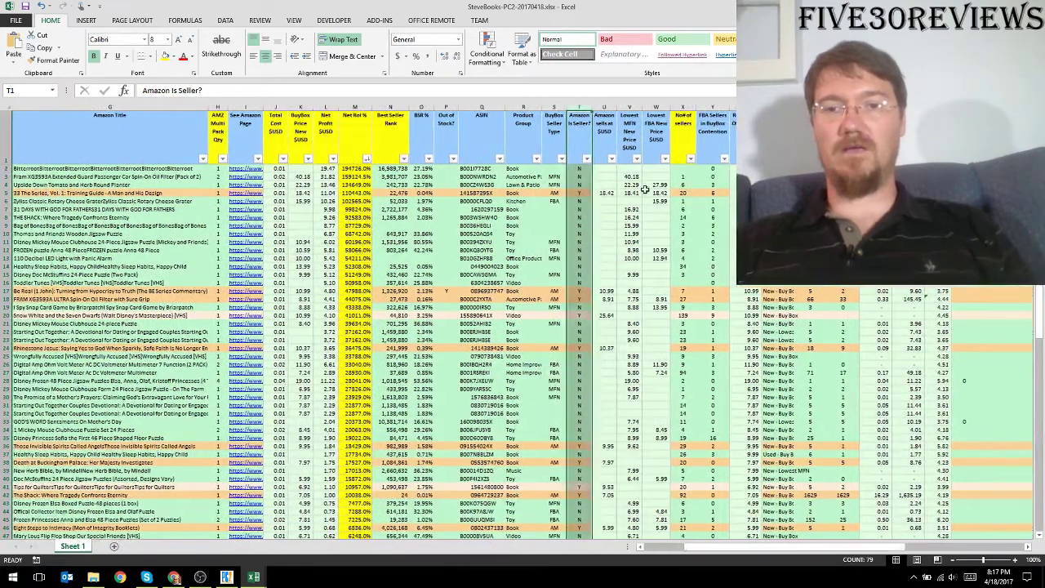
left_click(577, 194)
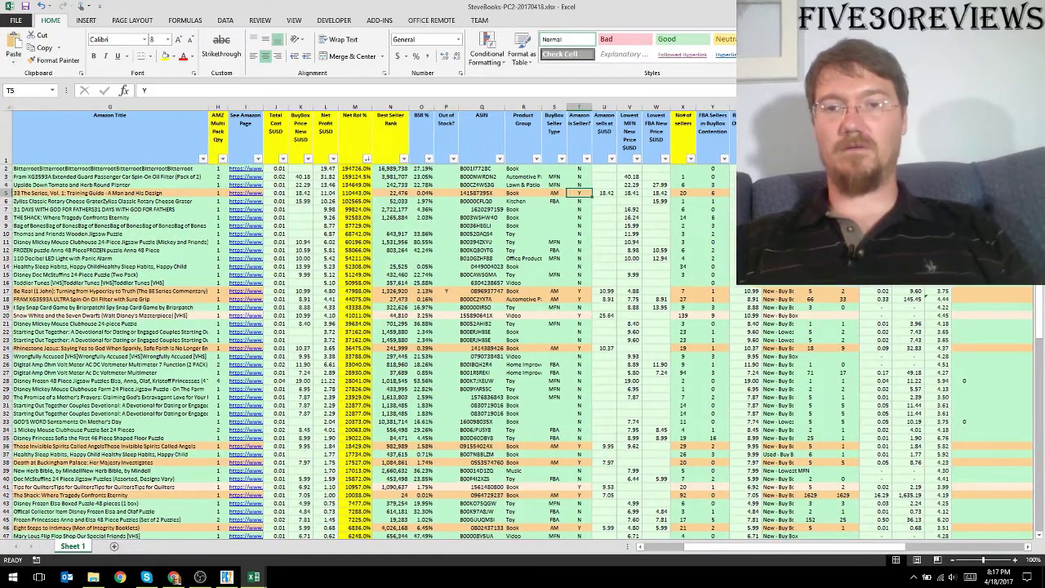
Check Z2's 28.98 and the first product's Est. Sales / Month value in AB2
left_click(735, 168)
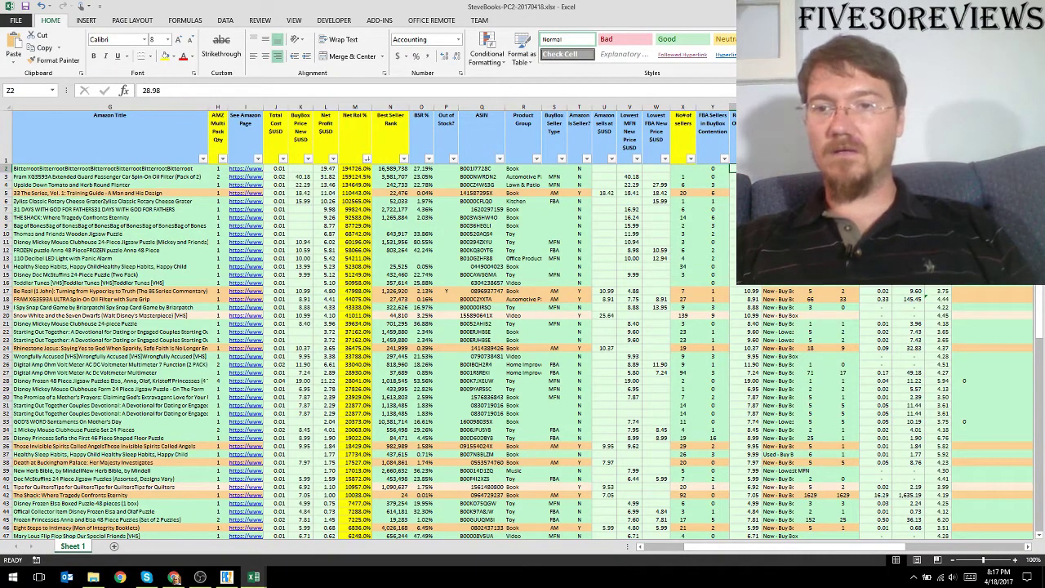
key("Up")
key("Right")
key("Right")
key("Right")
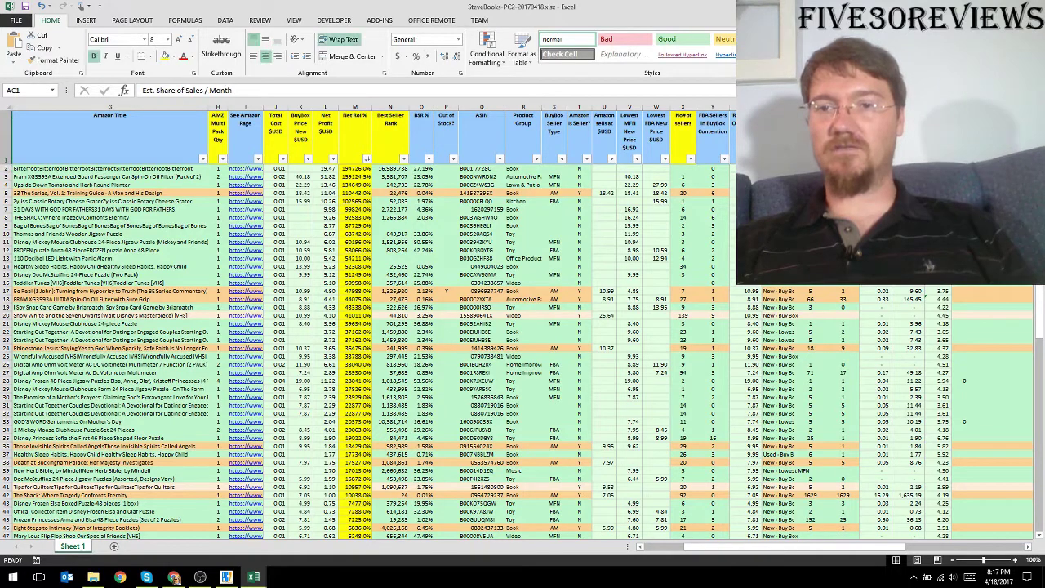
key("Left")
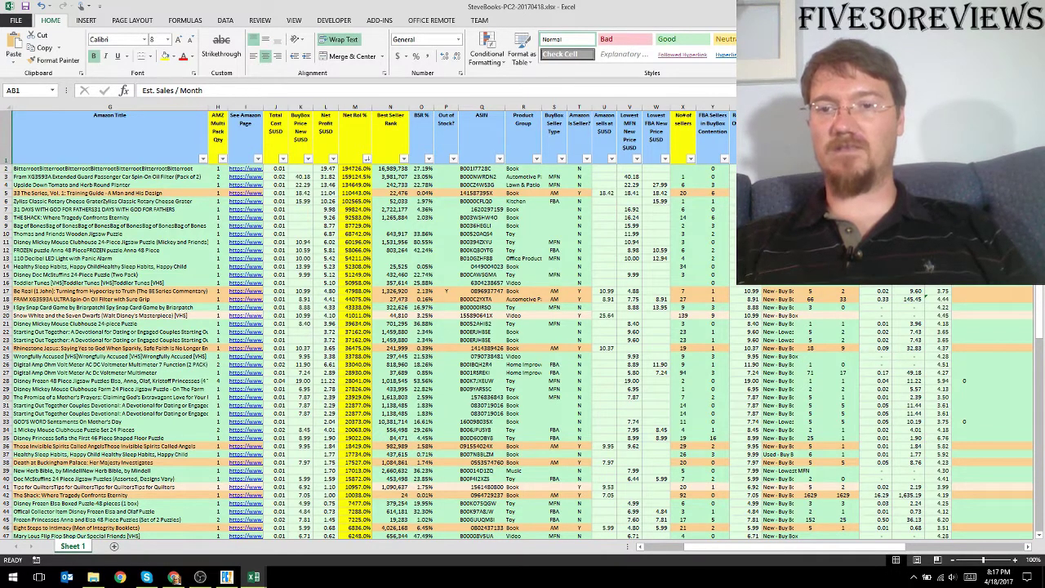
key("Down")
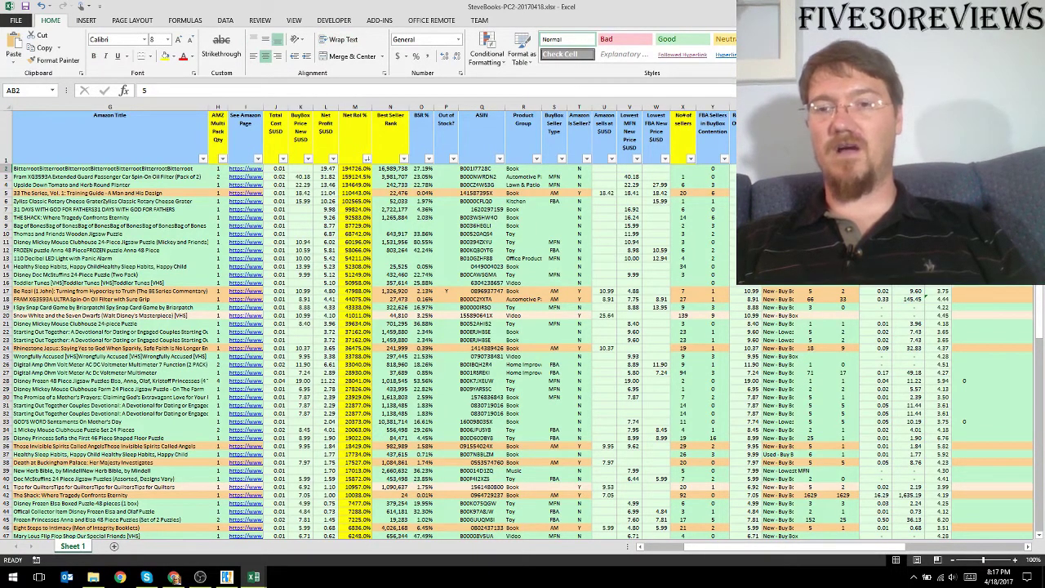
key("F2")
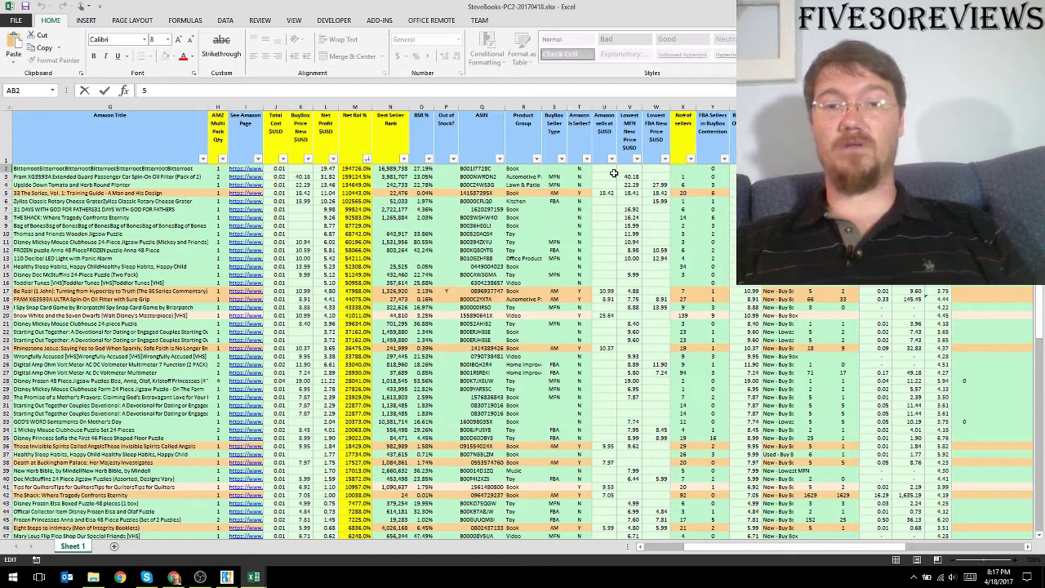
key("Escape")
key("Left")
key("Left")
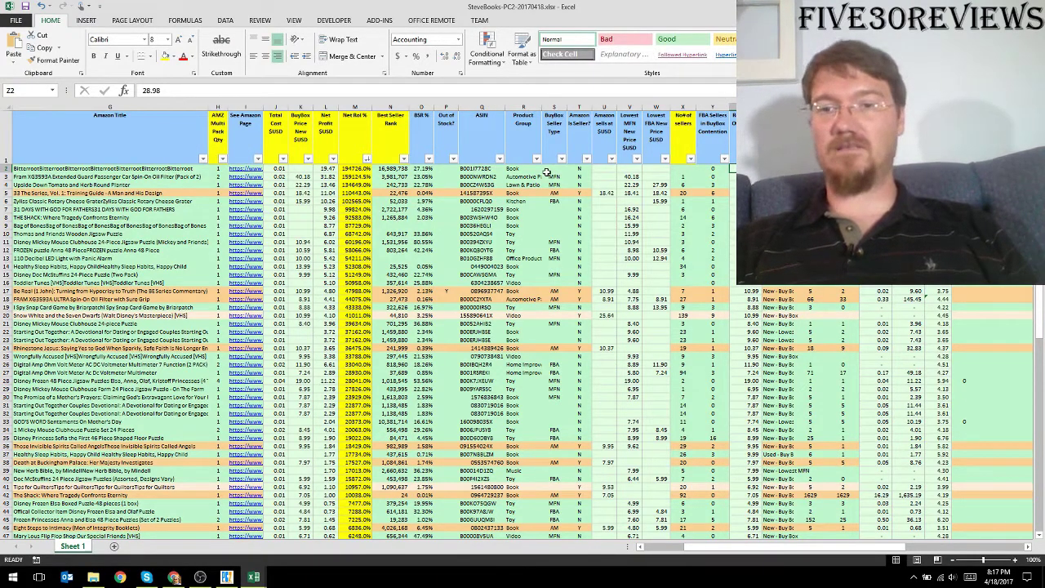
Select the first product's Best Seller Rank 16989738 in N2 for copying
left_click(463, 171)
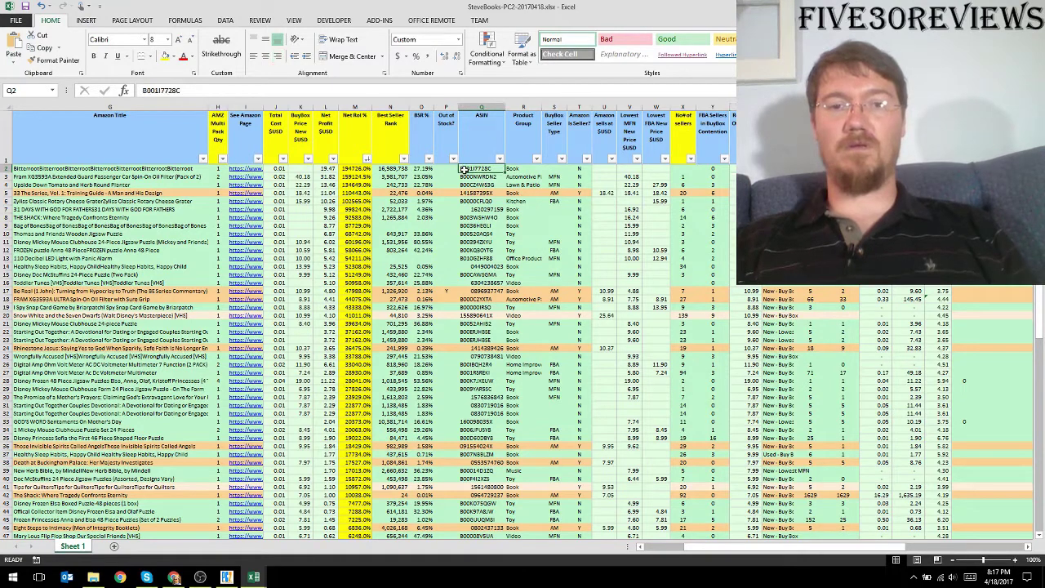
left_click(382, 170)
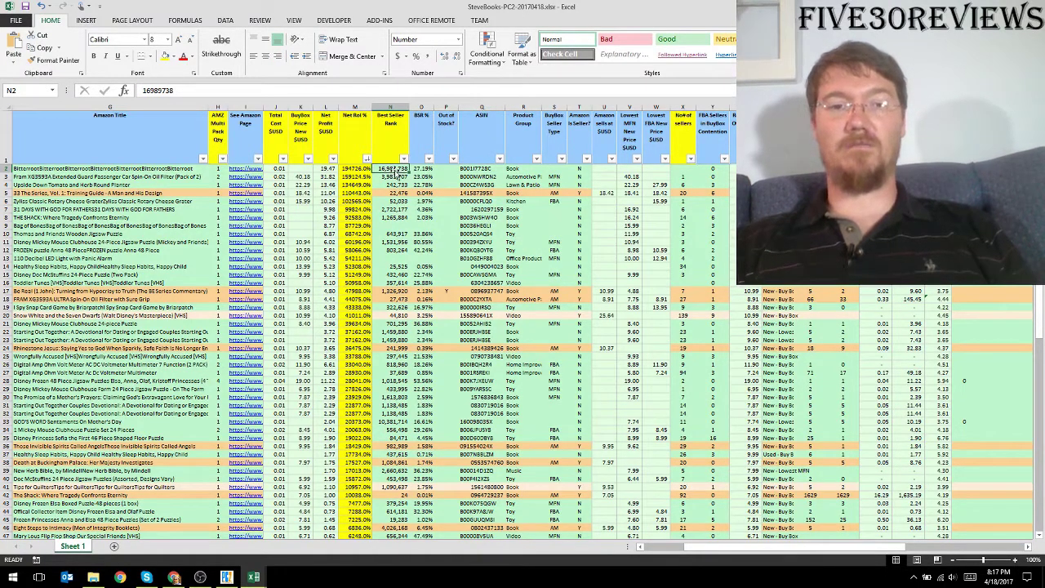
double_click(387, 169)
key("ctrl+c")
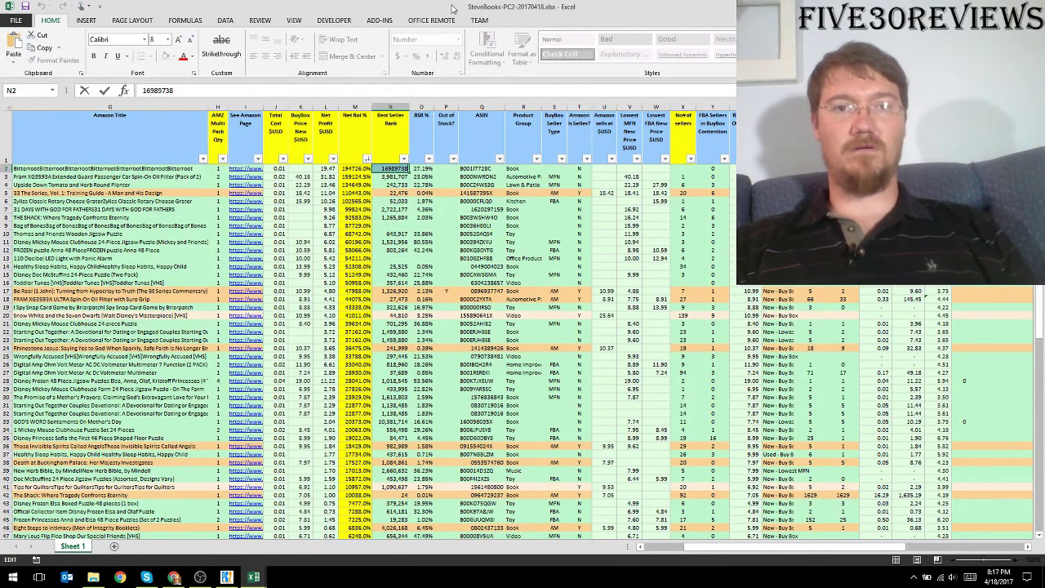
Enter rank 16989738 in FBA Toolkit's Books estimator, getting 0 sales per day
left_click_drag(451, 8, 401, 59)
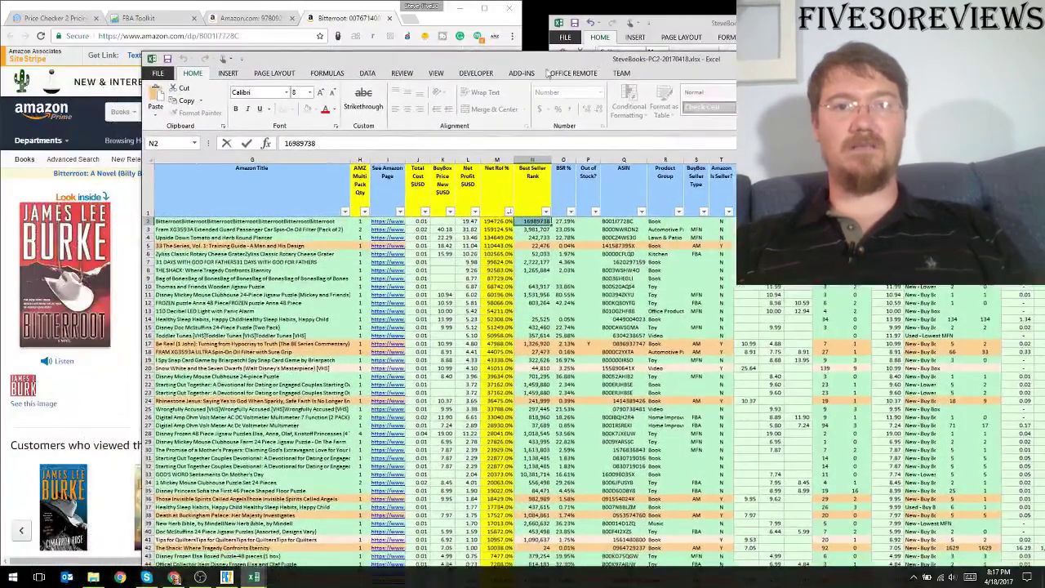
left_click(155, 18)
scroll(162, 156, "down", 15)
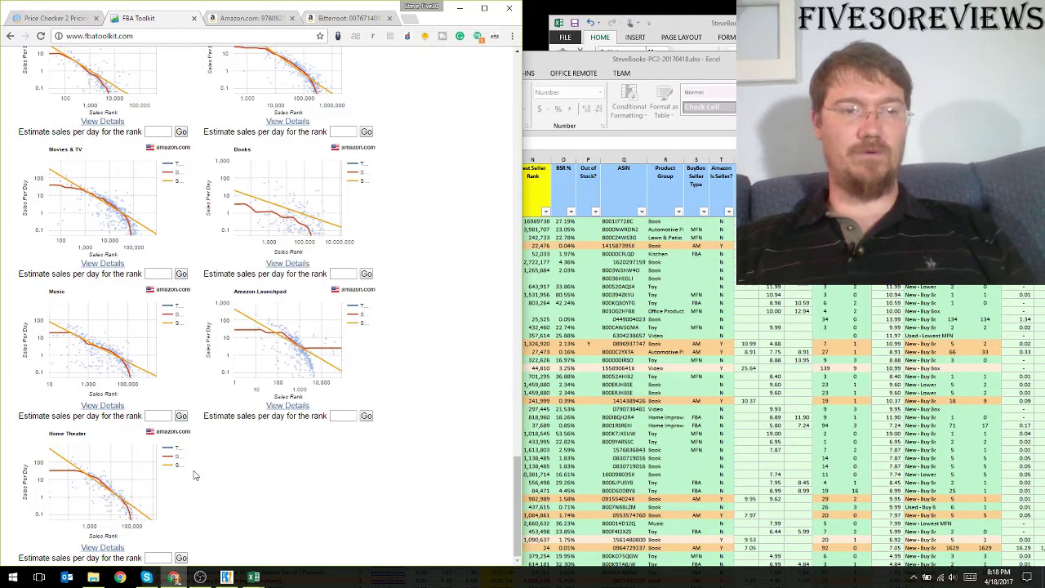
key("ctrl+f")
type("book")
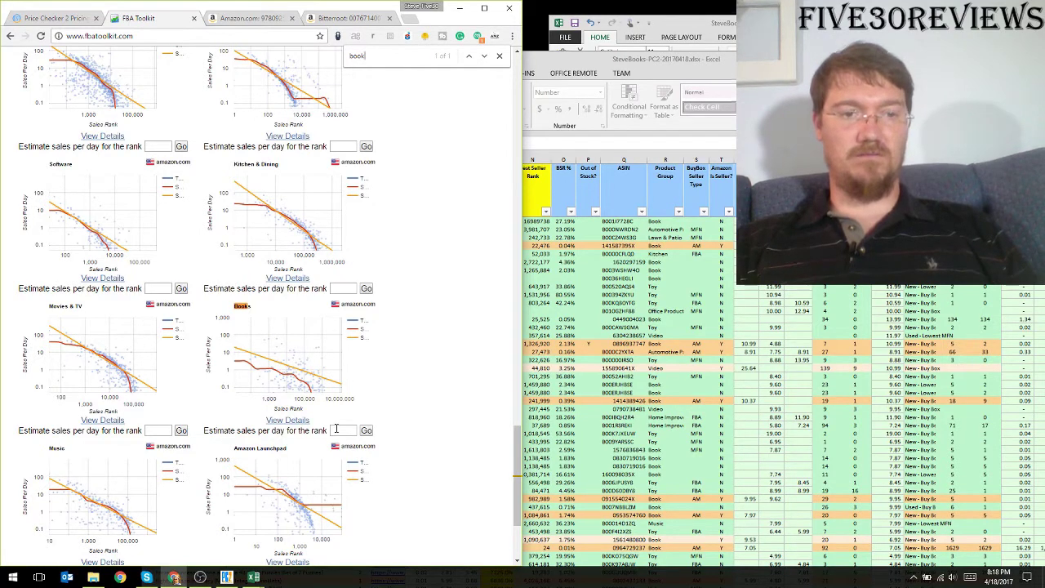
key("ctrl+v")
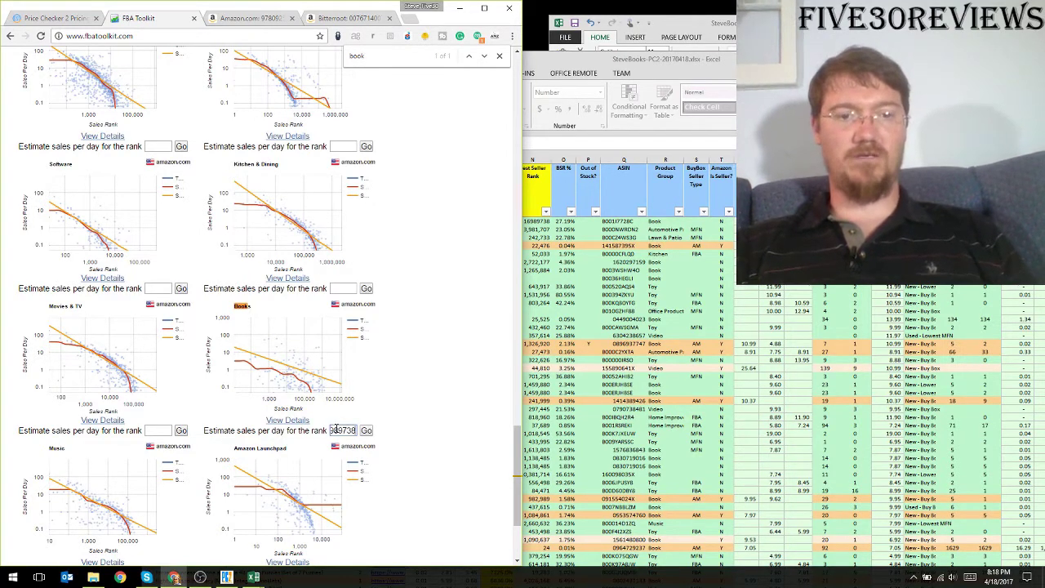
key("Return")
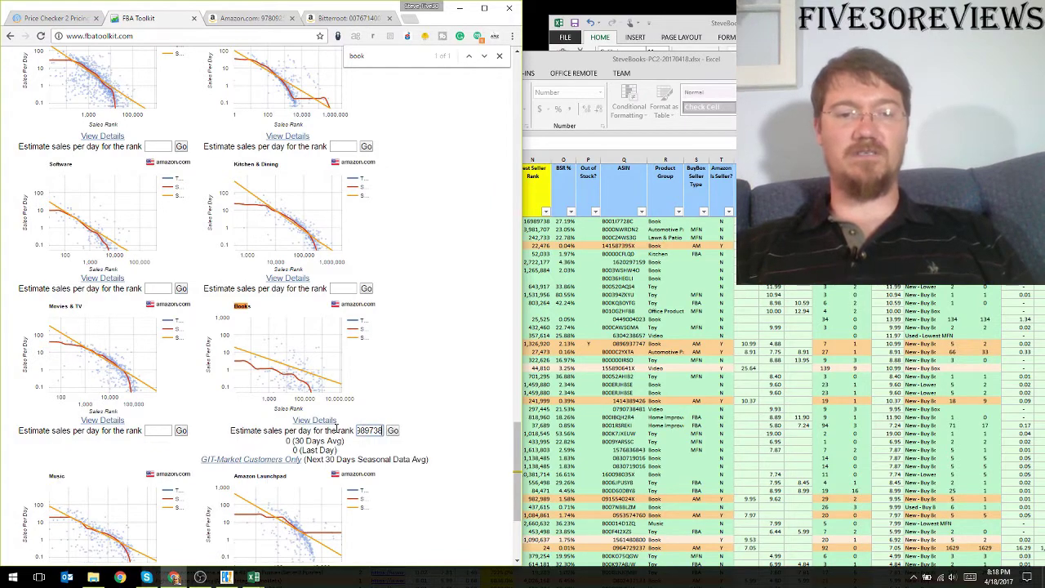
double_click(347, 7)
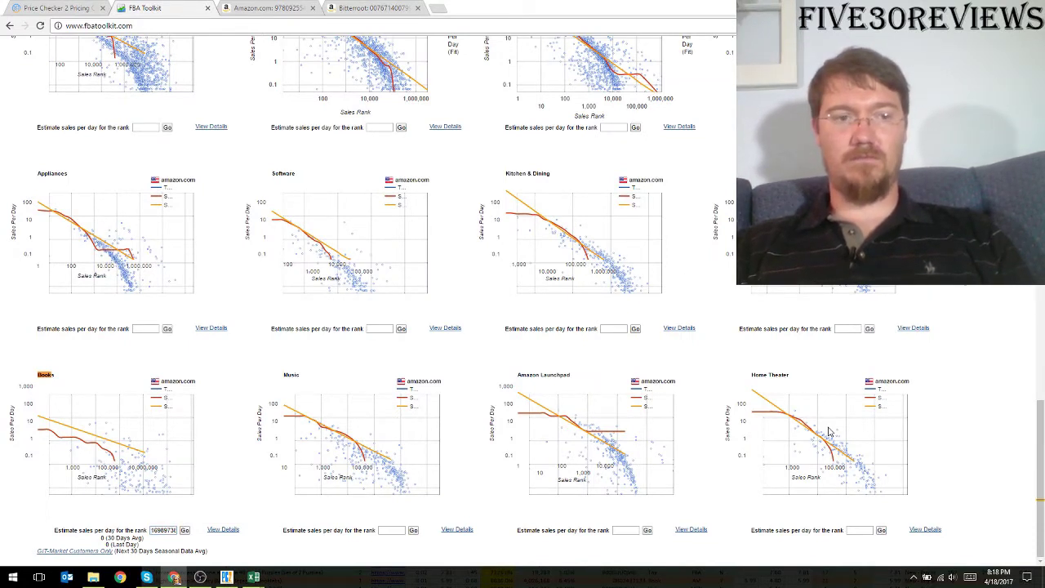
double_click(164, 530)
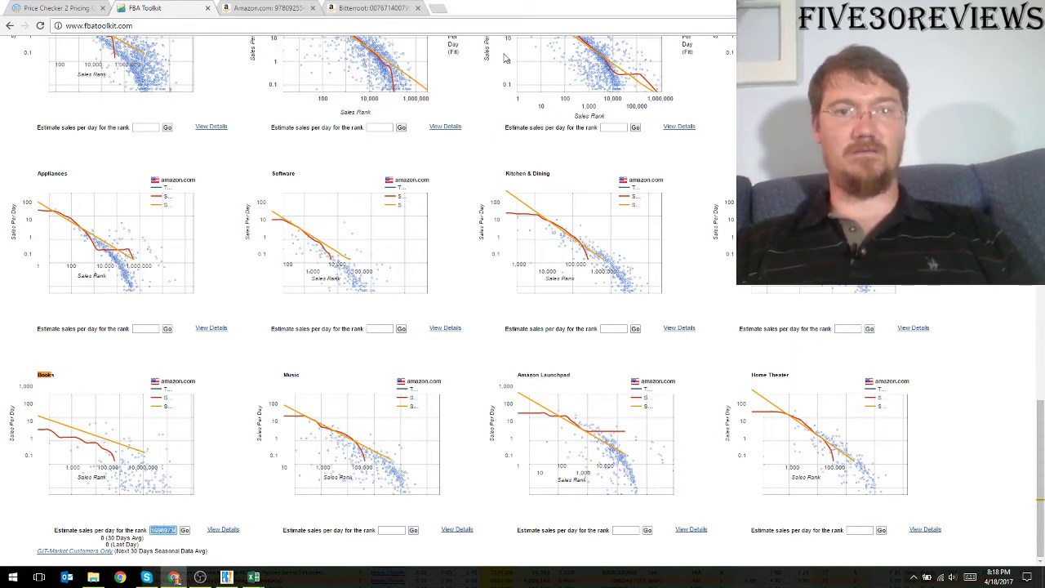
Shrink the browser and bring the main results workbook to the front
left_click_drag(507, 8, 229, 120)
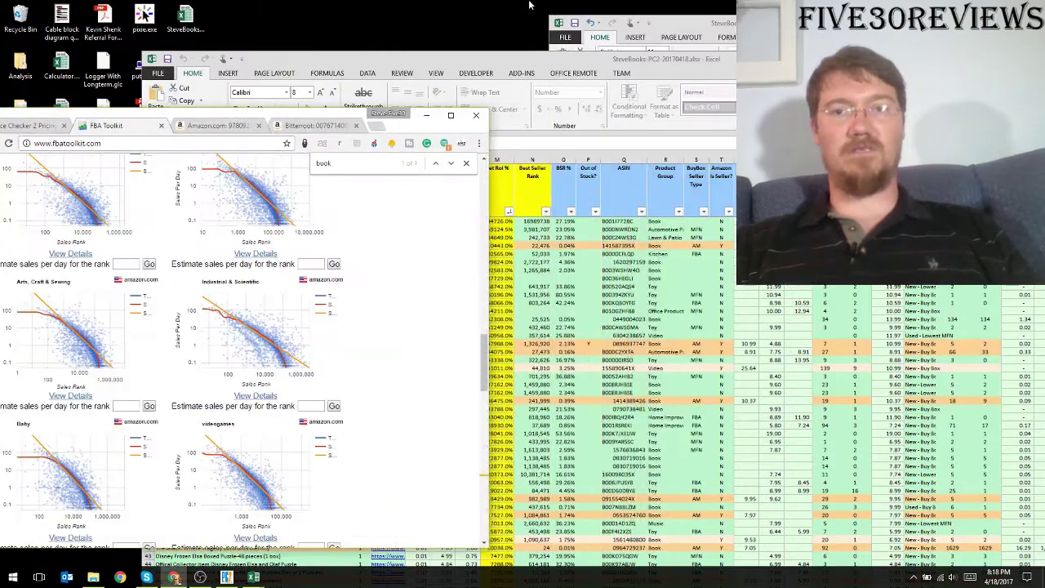
left_click(694, 29)
left_click(694, 28)
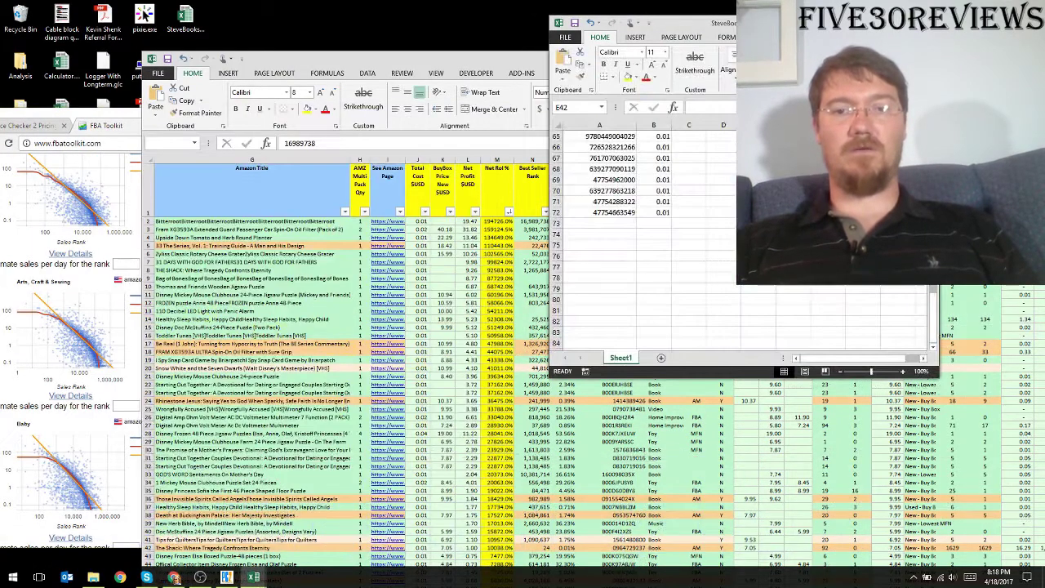
left_click(520, 57)
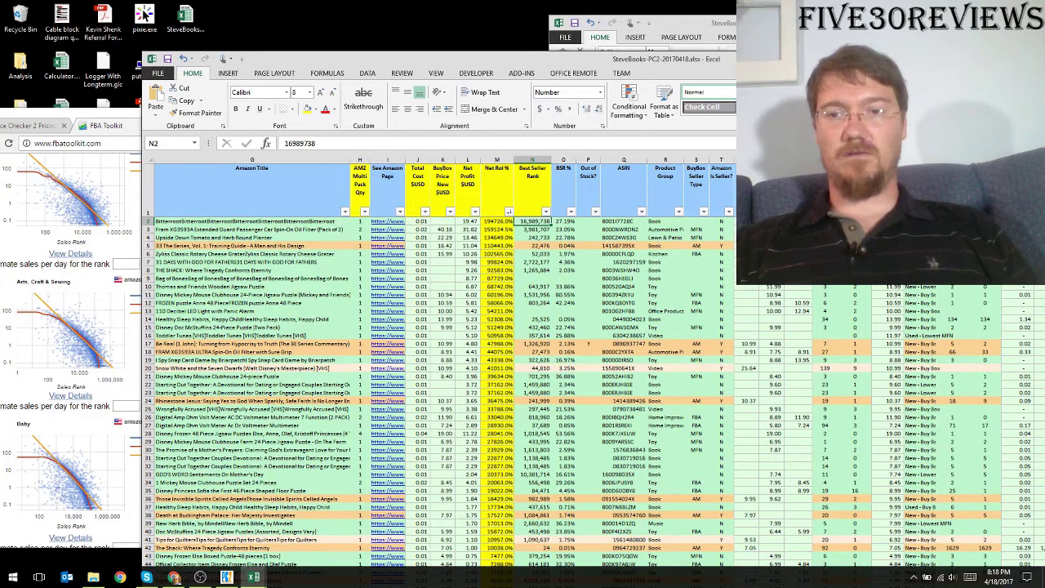
Sort descending so The Shack, Best Seller Rank 24, heads the list
left_click(863, 211)
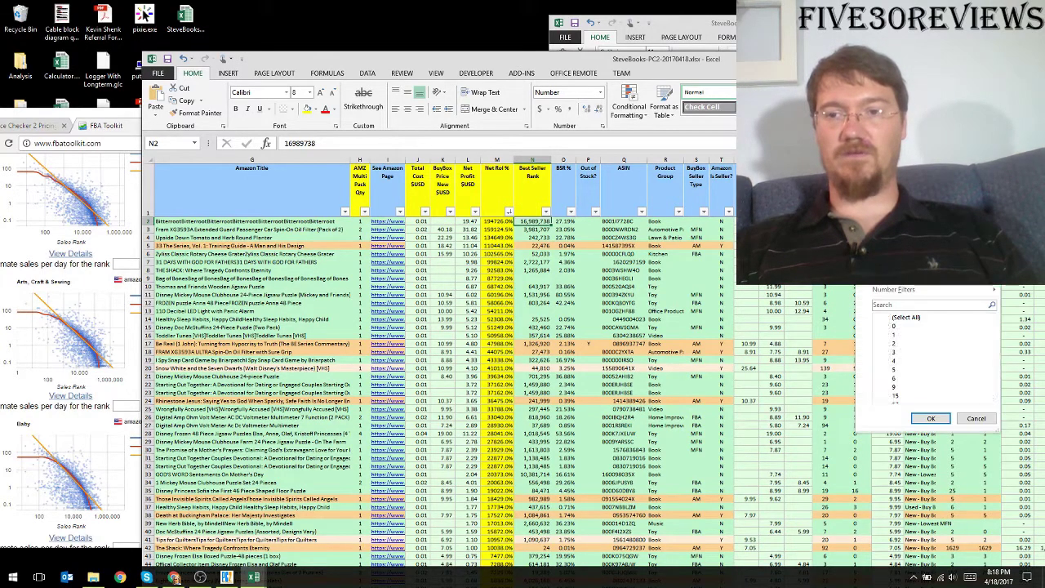
left_click(898, 253)
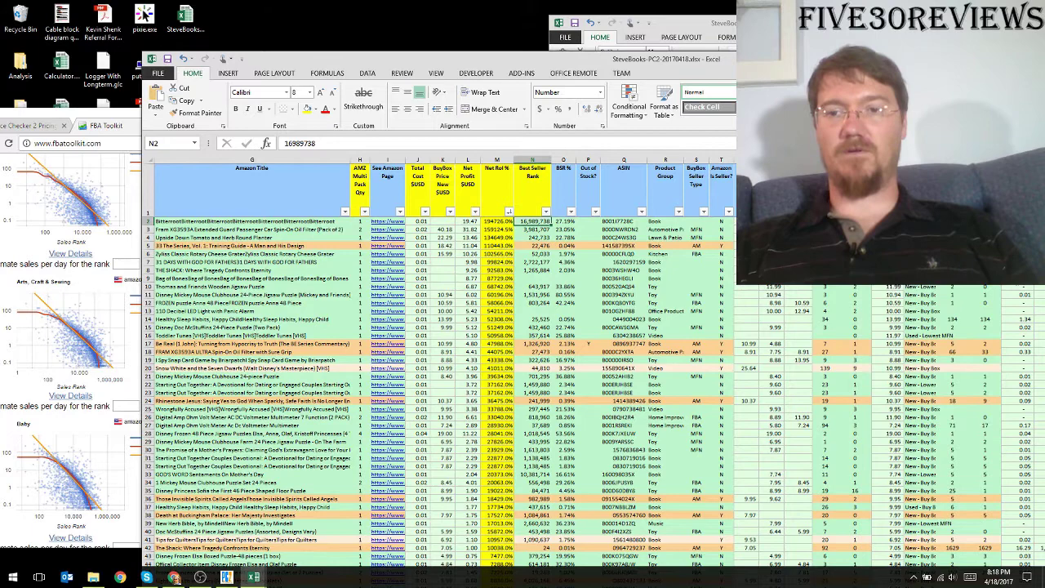
left_click(1012, 221)
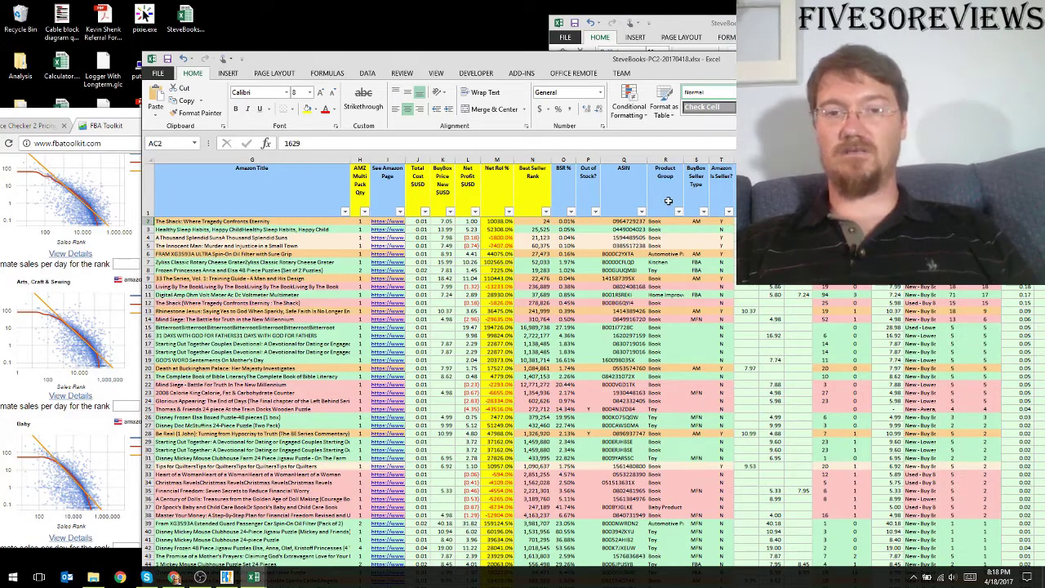
double_click(537, 222)
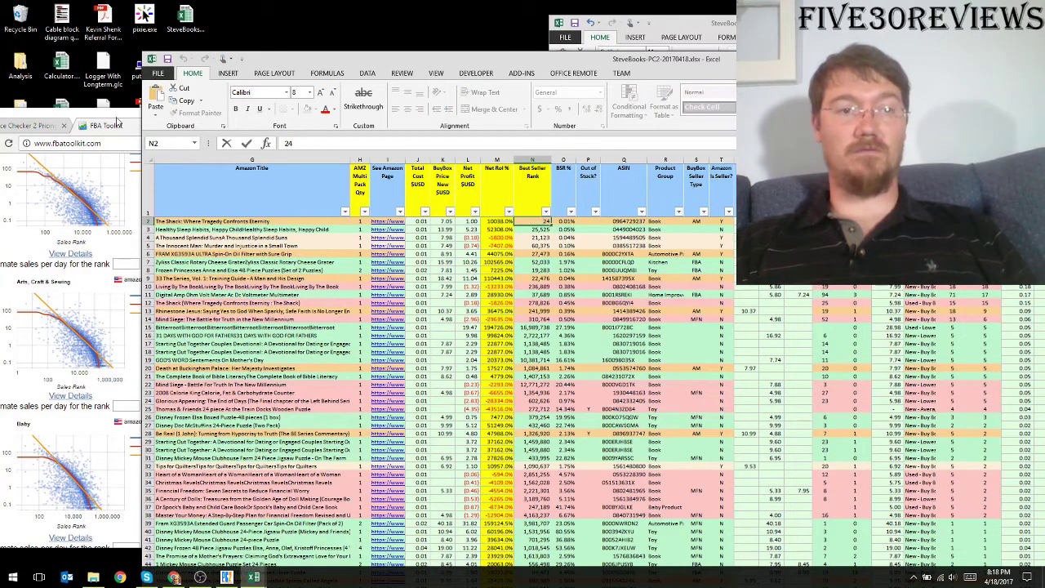
Estimate Books sales for rank 24 in FBA Toolkit: about 4 per day, over 18 last day
left_click(112, 127)
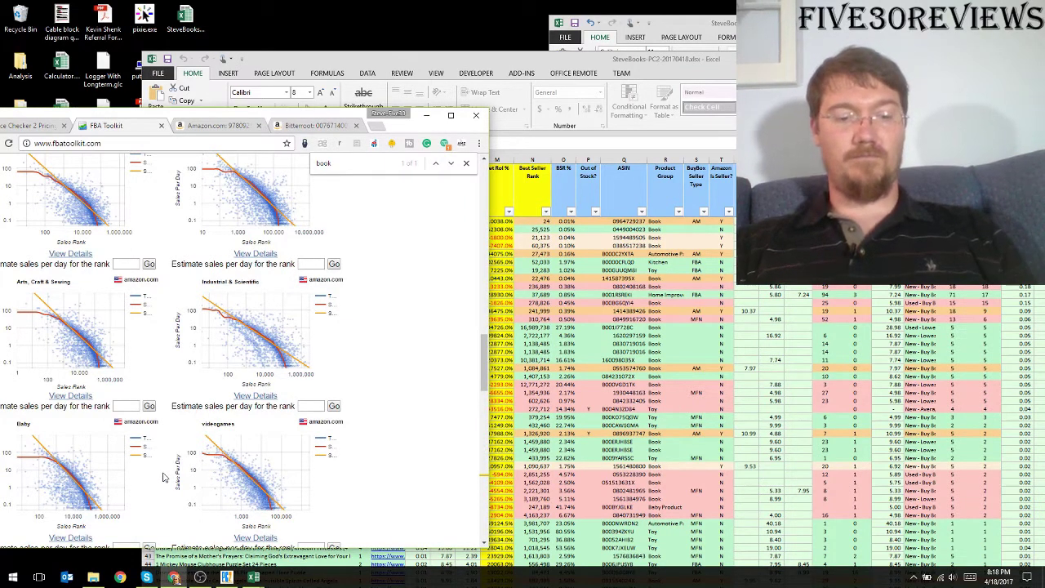
key("ctrl+f")
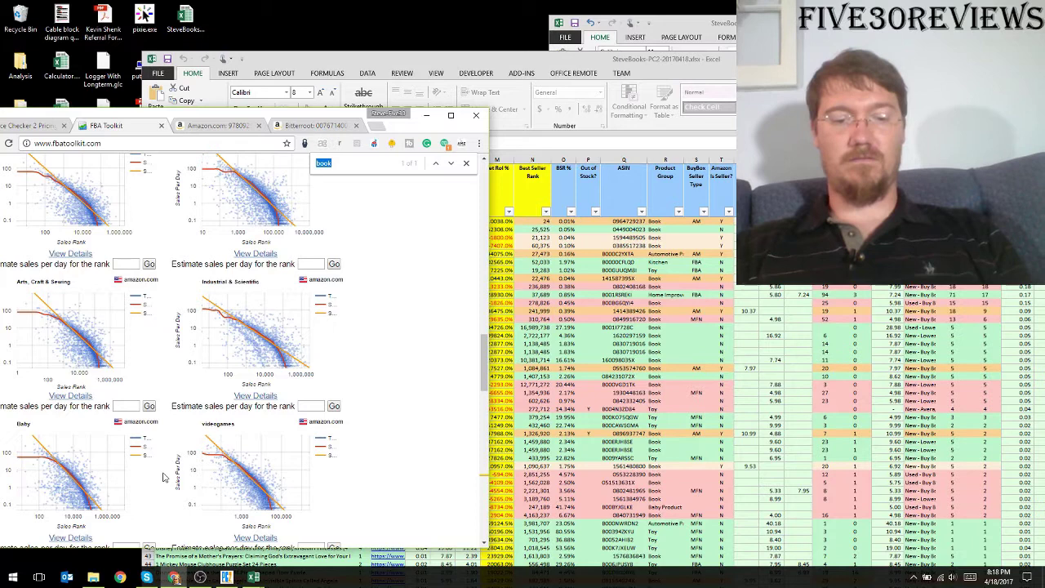
type("book")
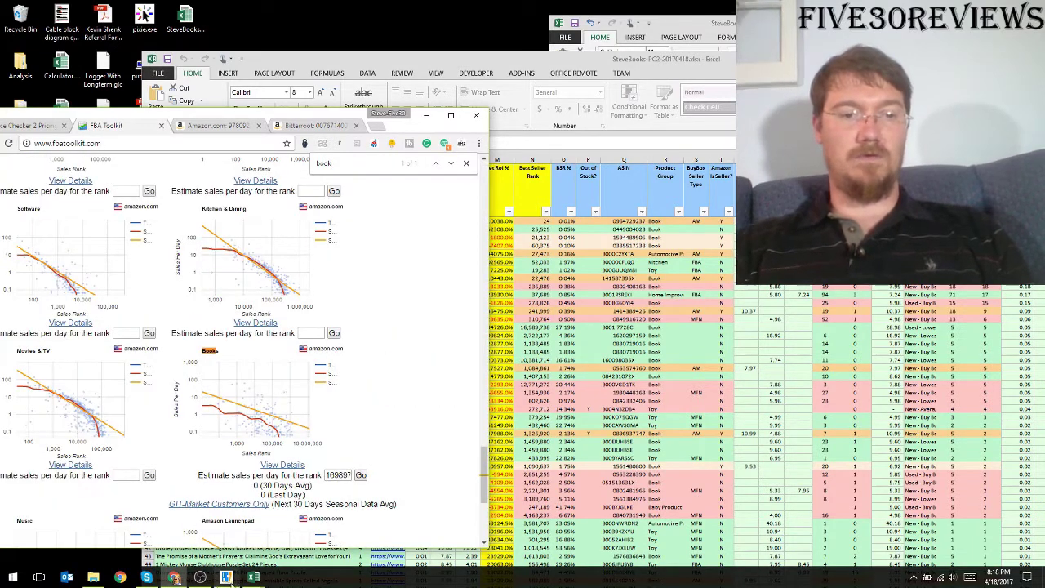
double_click(335, 474)
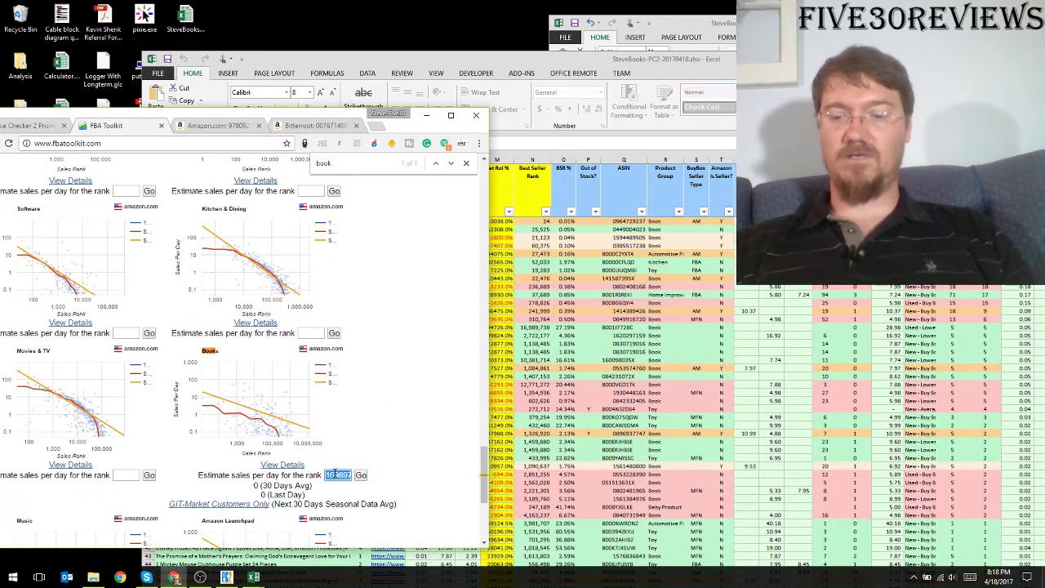
type("24")
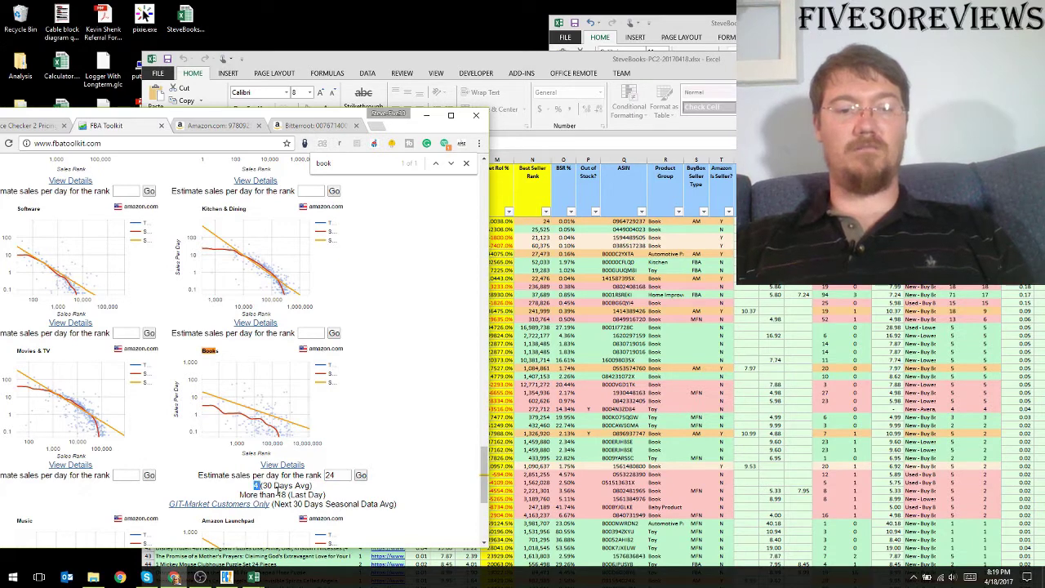
scroll(290, 495, "down", 2)
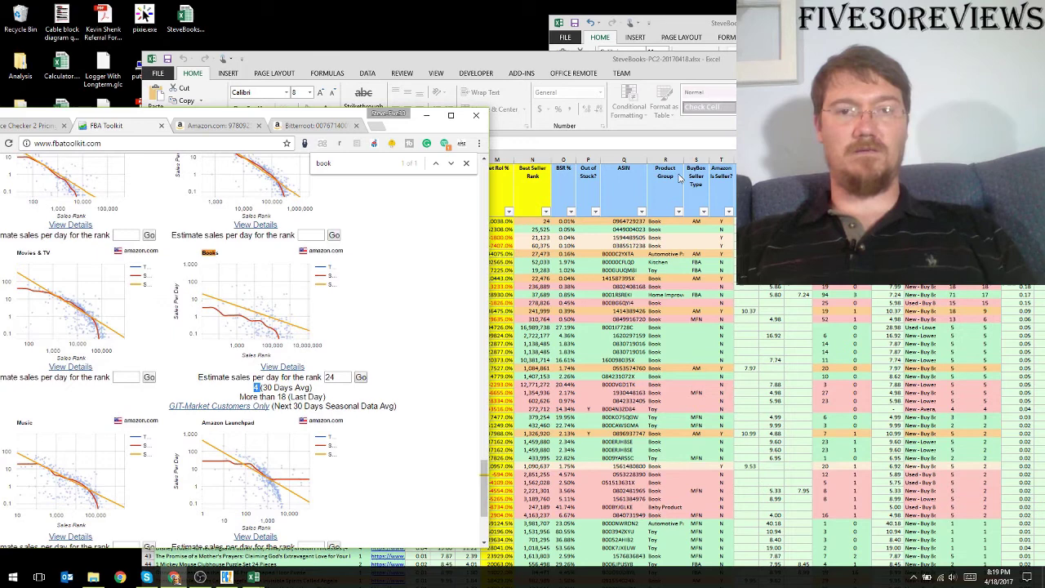
left_click(680, 59)
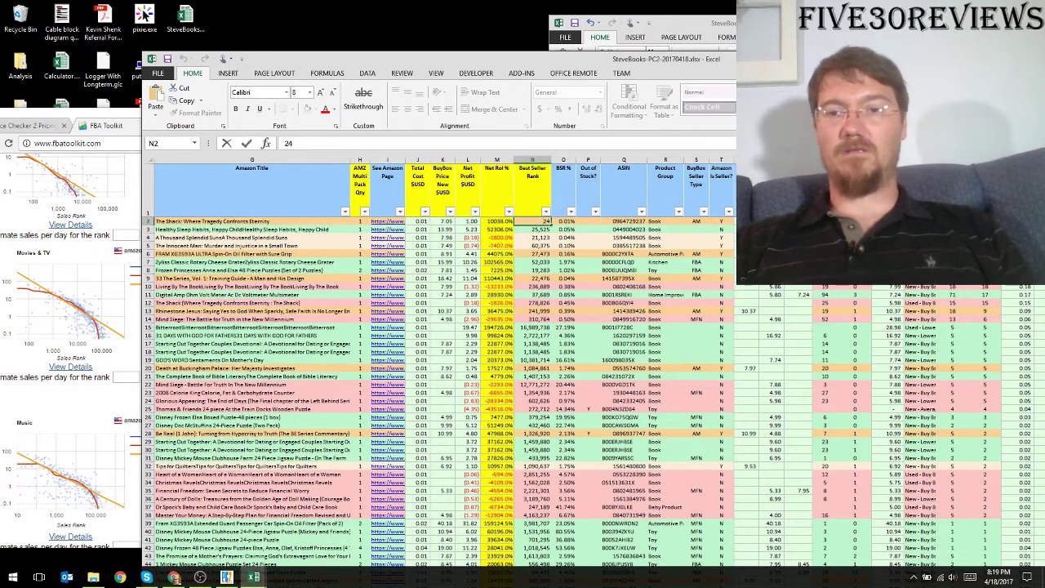
Multiply 4 daily sales by 30 days in Calculator to get 120 monthly sales for The Shack
key("ctrl+Right")
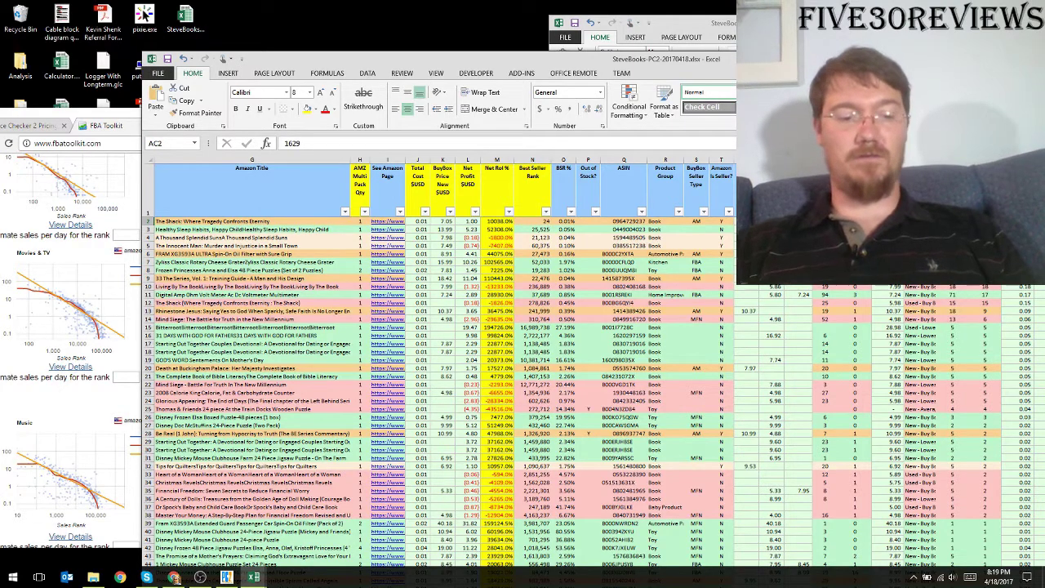
key("super")
type("cal")
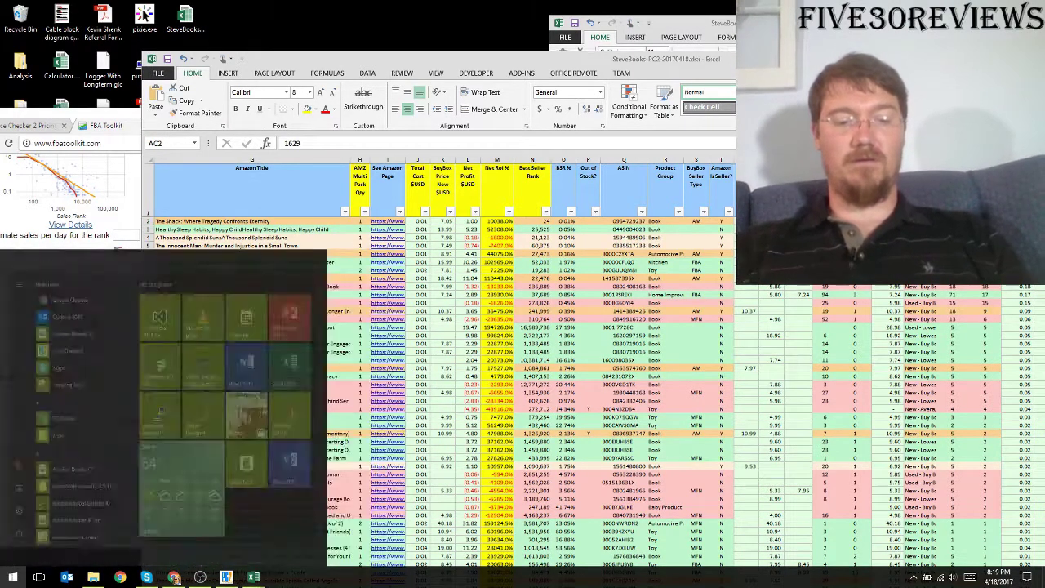
key("Return")
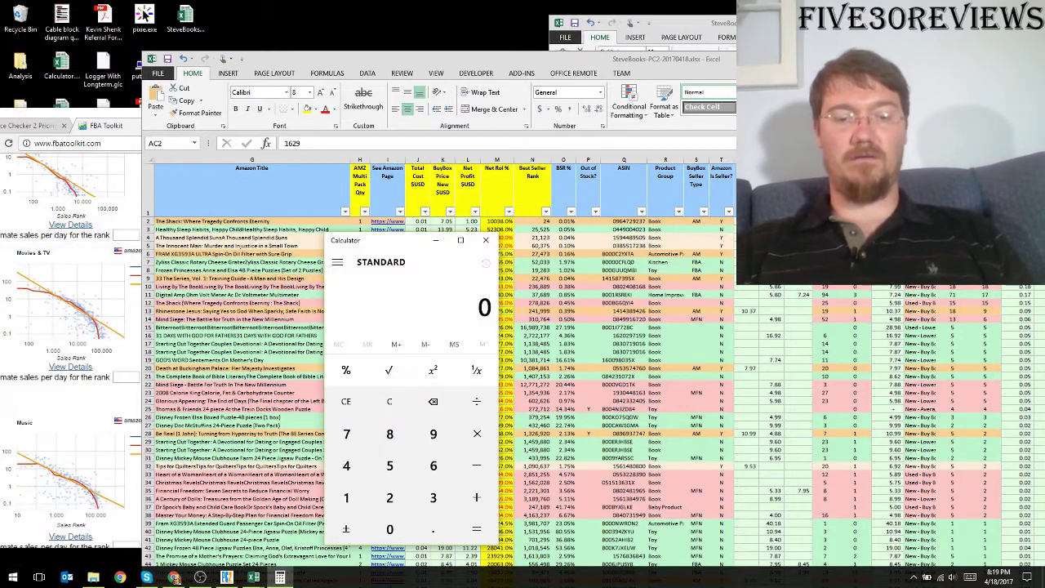
type("4")
type("30")
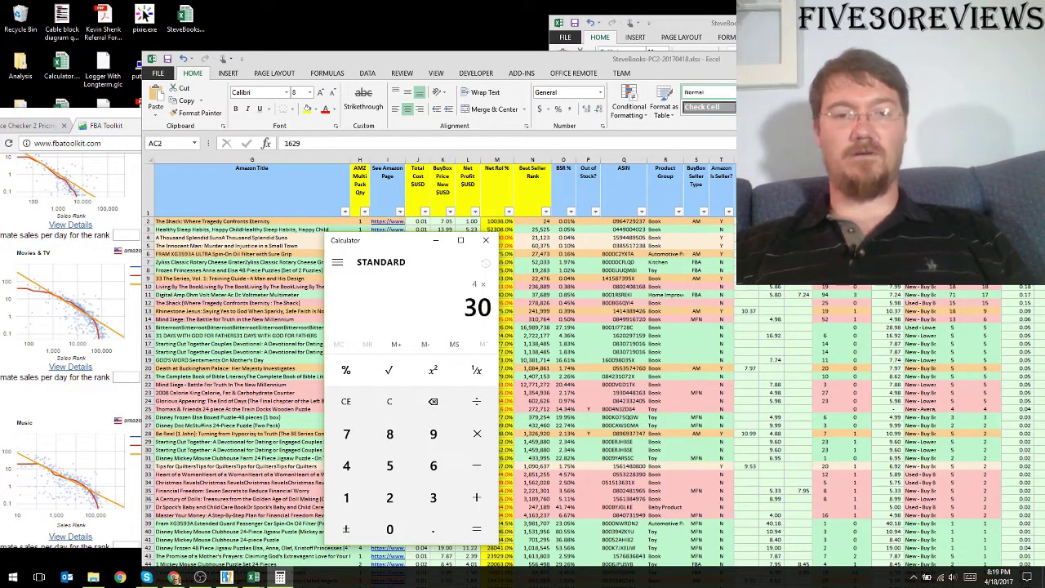
key("Return")
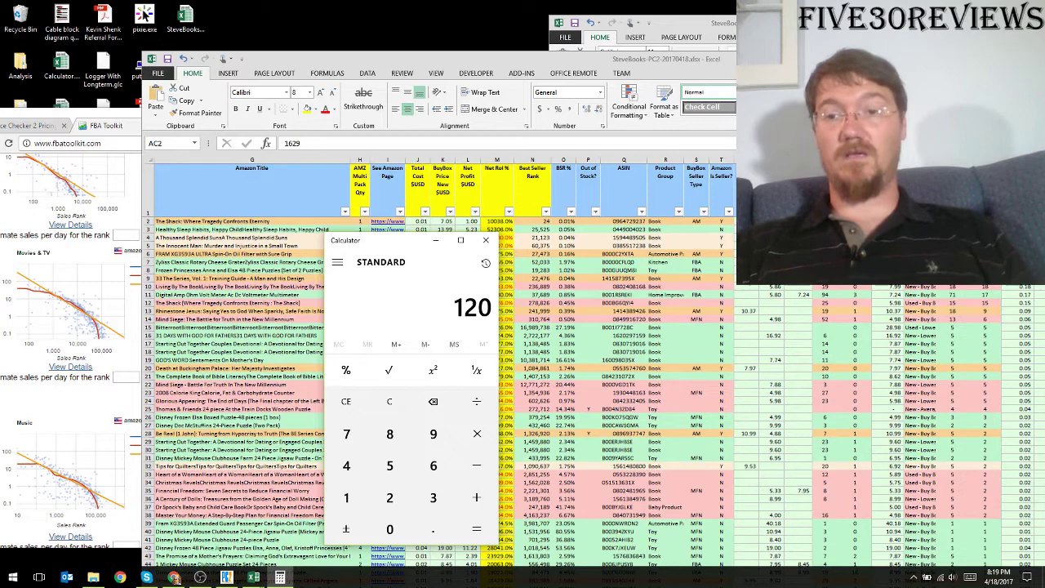
key("alt+Tab")
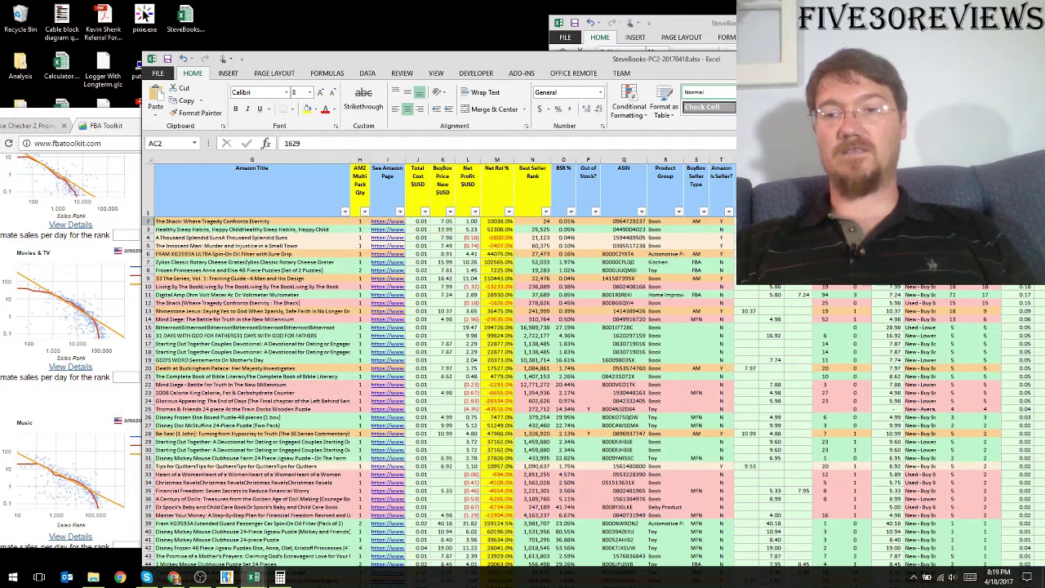
Copy row 3's Best Seller Rank, 25525, from the results sheet
left_click(99, 133)
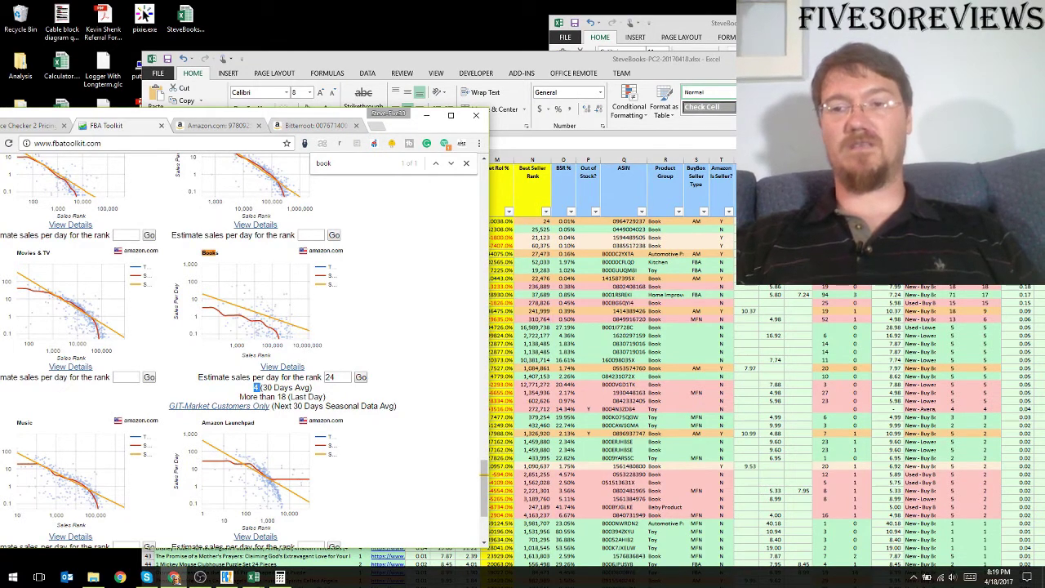
key("alt+Tab")
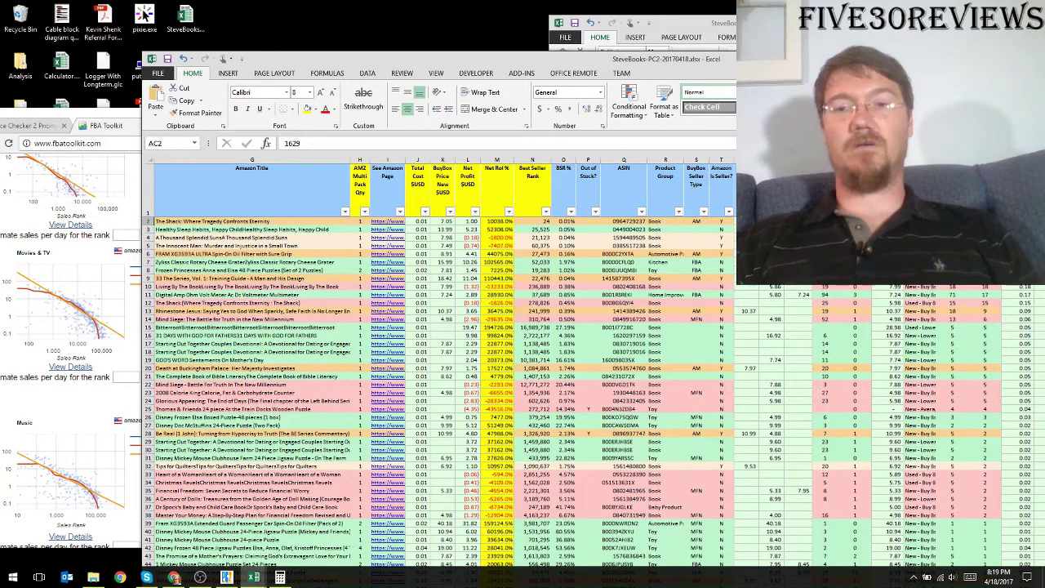
key("Down")
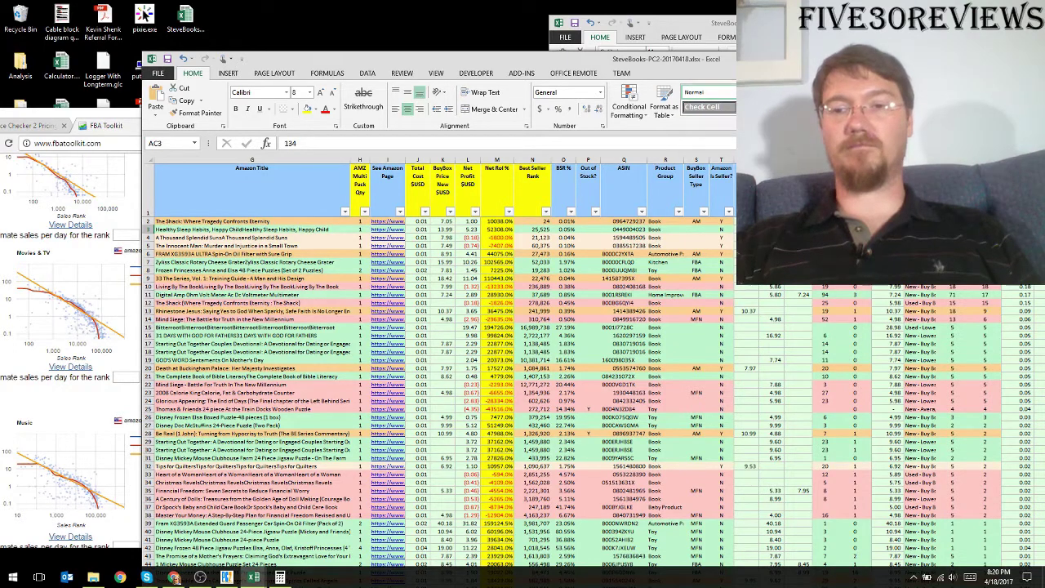
left_click(541, 230)
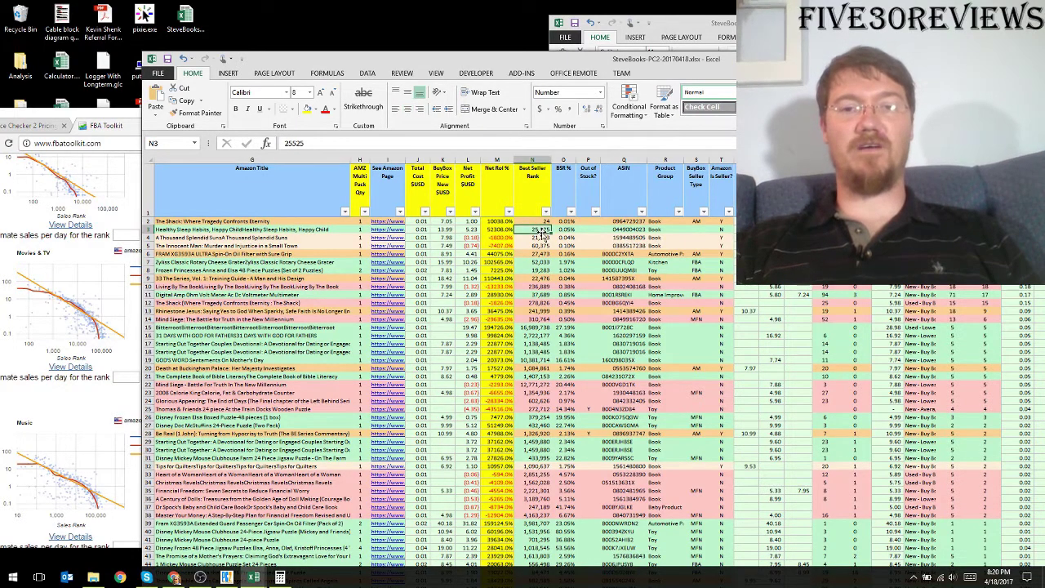
Estimate Books sales for rank 25525 in FBA Toolkit: 1 per day, 3 last day
left_click(68, 402)
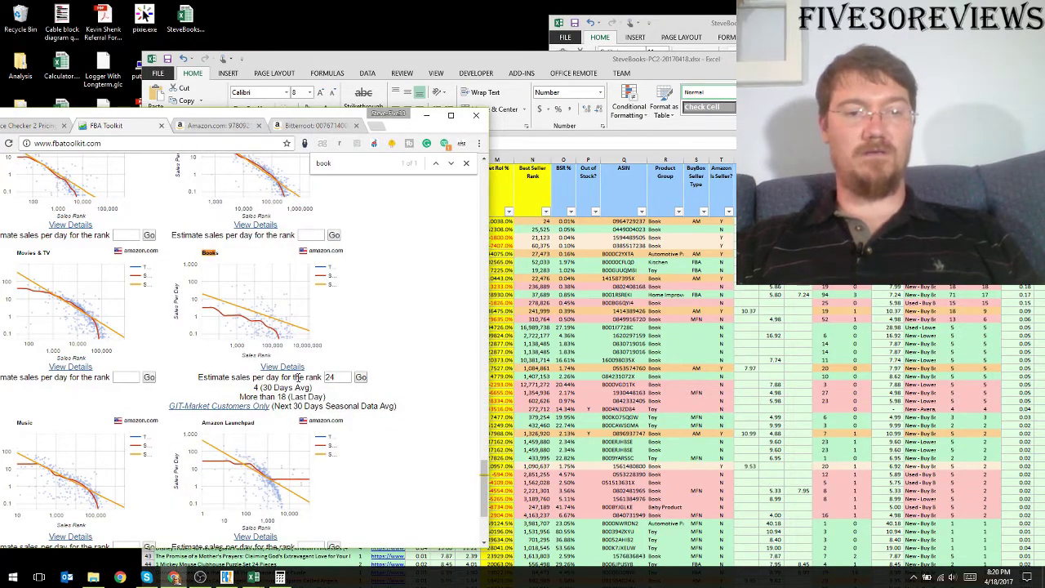
double_click(333, 376)
type("25525")
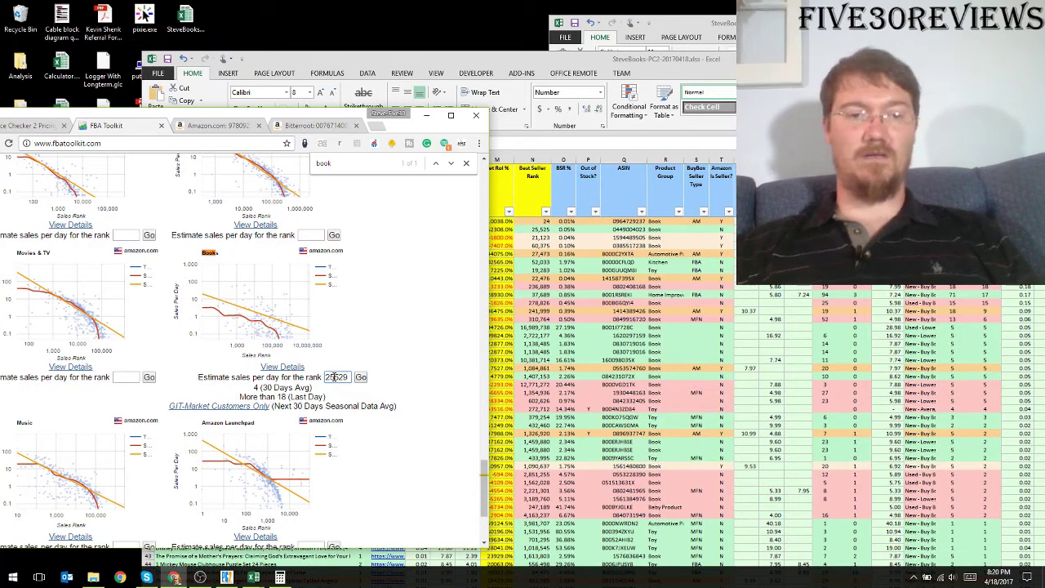
key("Return")
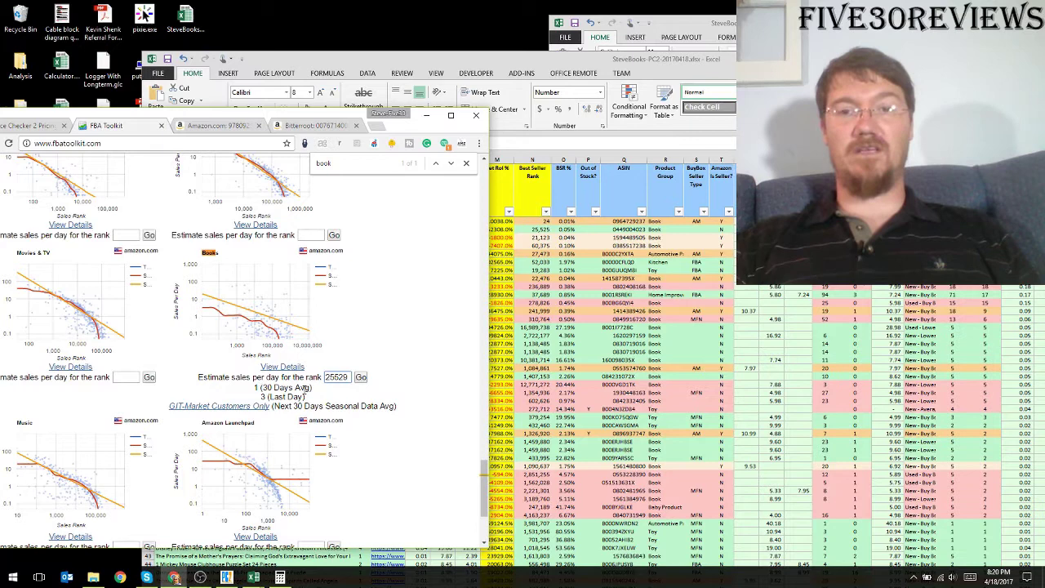
left_click(506, 65)
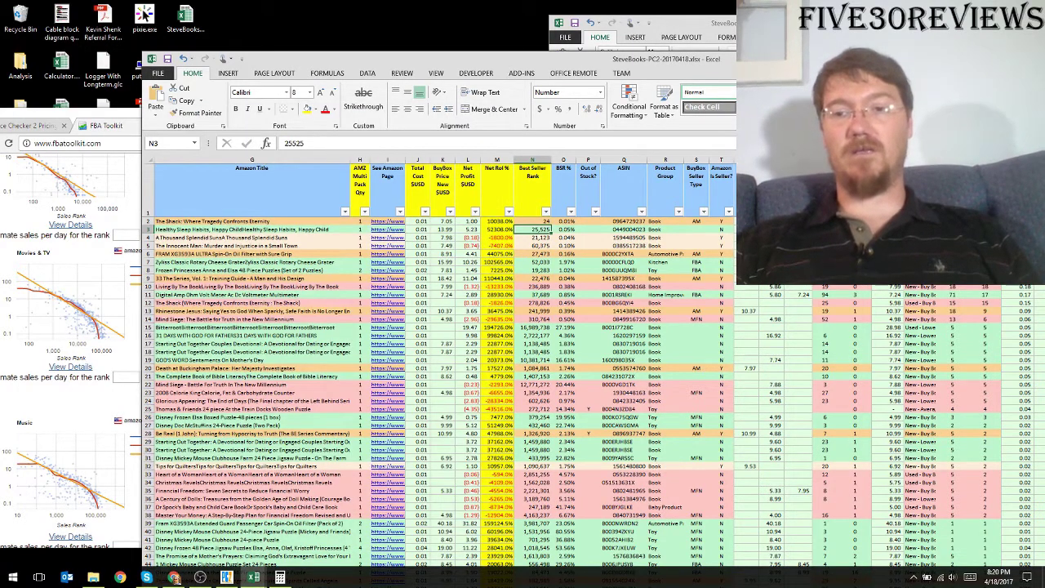
Select row 3's value 134 in AC3, then bring the Price Checker 2 run summary forward
left_click(968, 229)
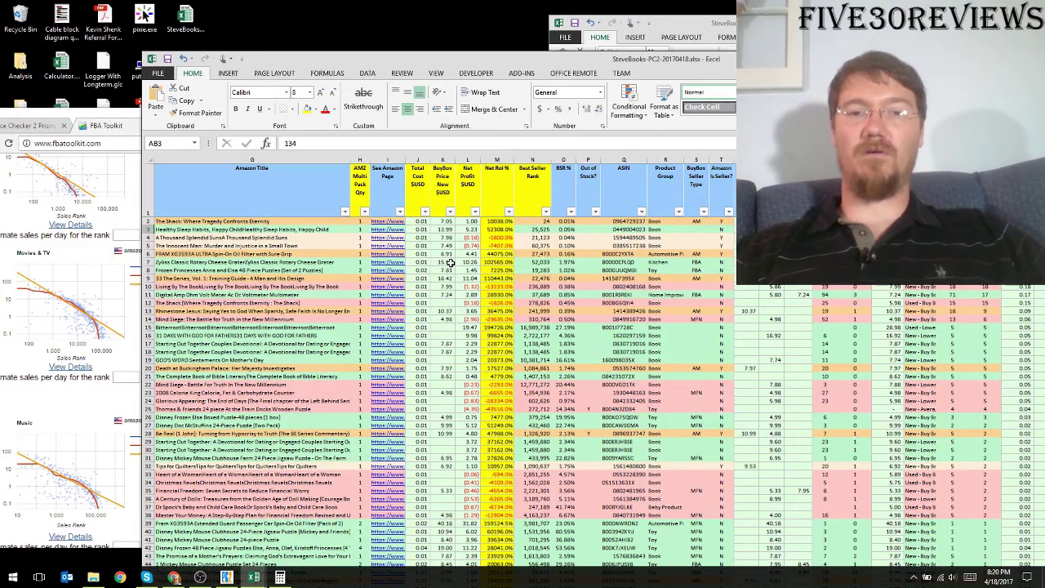
scroll(449, 263, "down", 1)
scroll(450, 262, "up", 1)
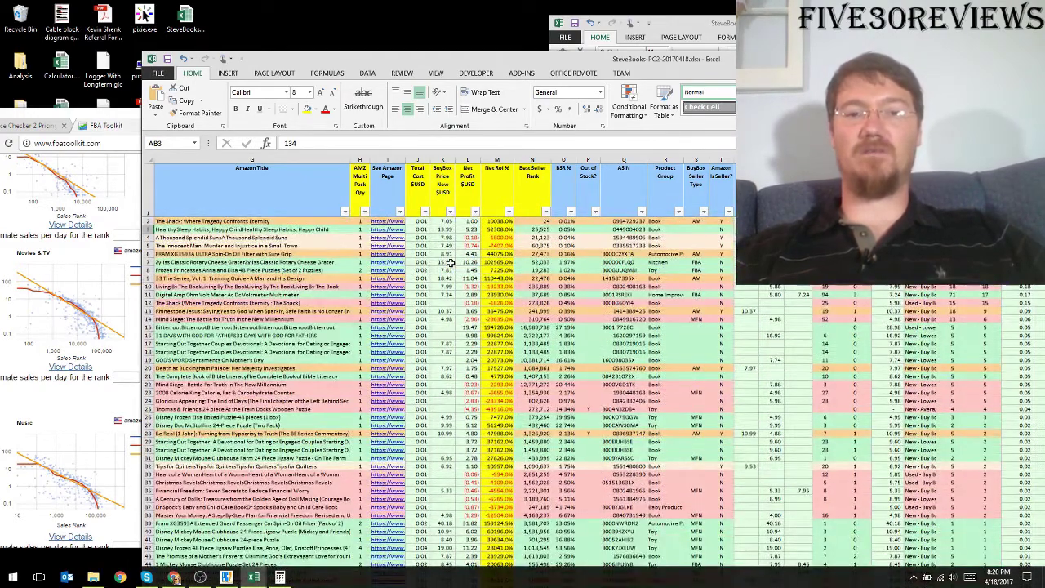
scroll(450, 262, "down", 1)
scroll(450, 263, "up", 1)
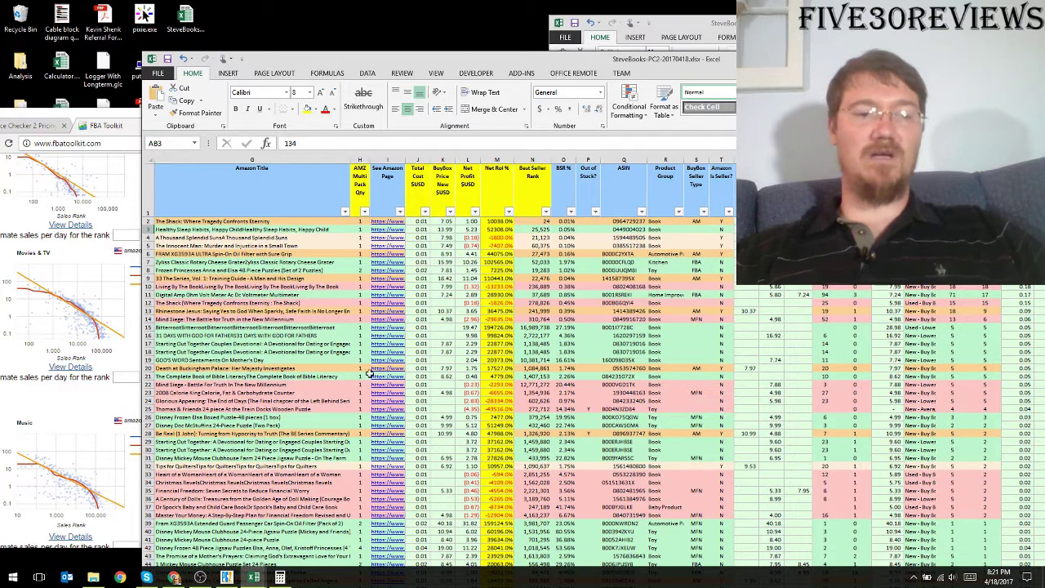
left_click(230, 578)
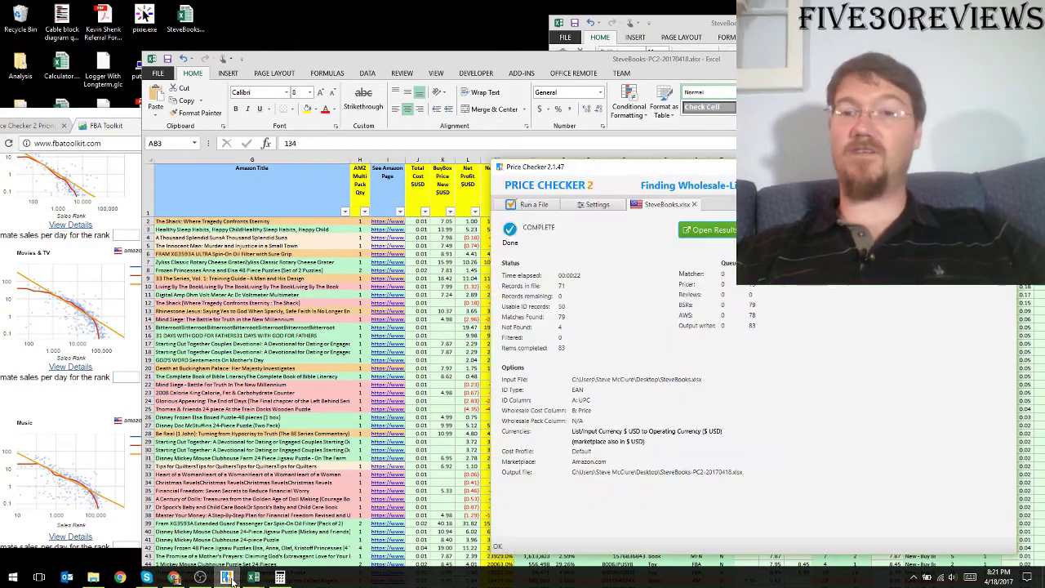
View the Run a File page, return to the SteveBooks.xlsx results, then minimize Price Checker 2
left_click(533, 205)
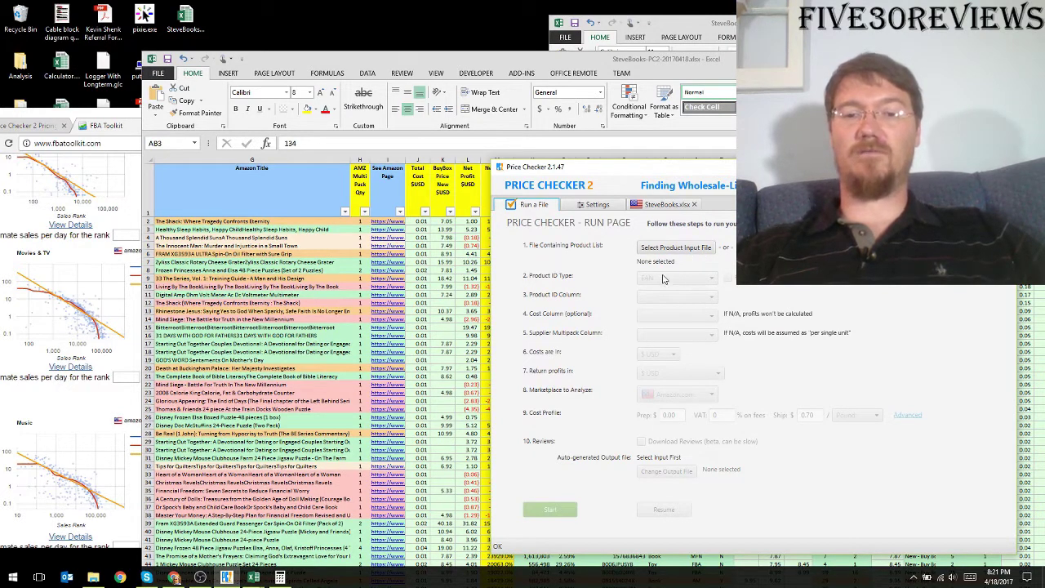
left_click(653, 205)
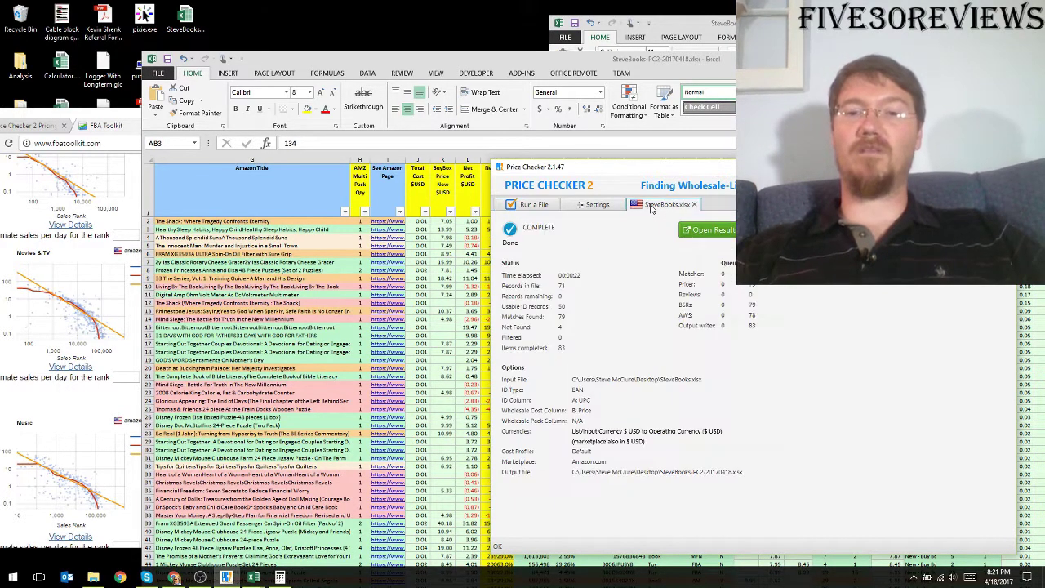
left_click(295, 180)
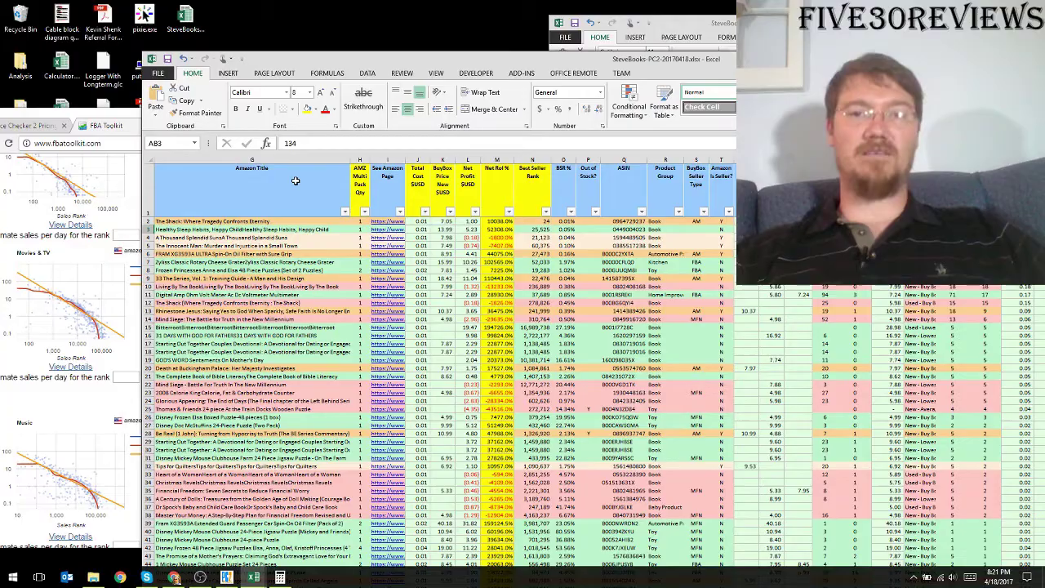
Scroll to the four 'Product not found on Amazon' rows, then back to the sheet's top-left
scroll(282, 311, "up", 3)
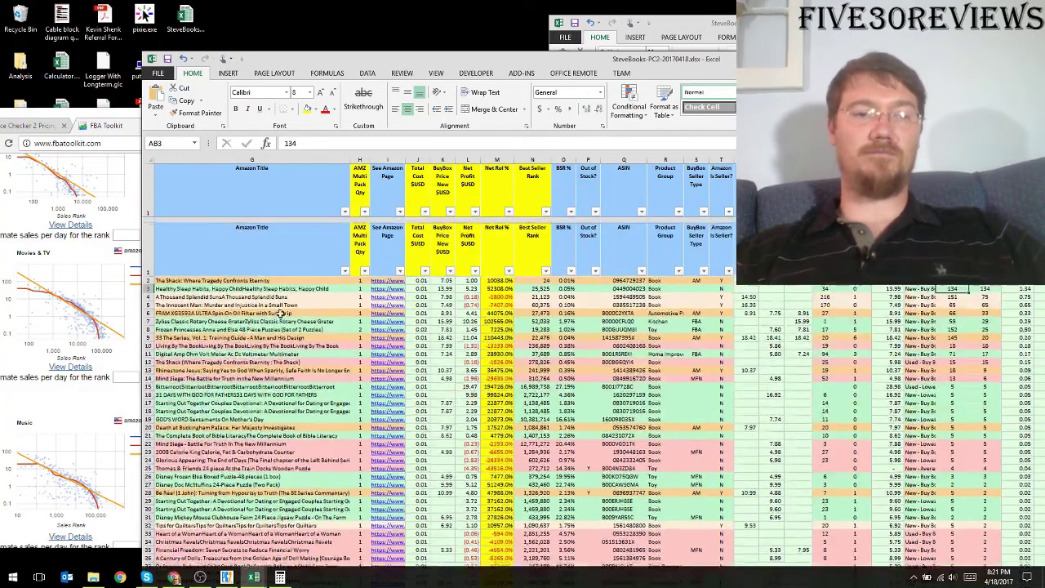
scroll(280, 313, "down", 20)
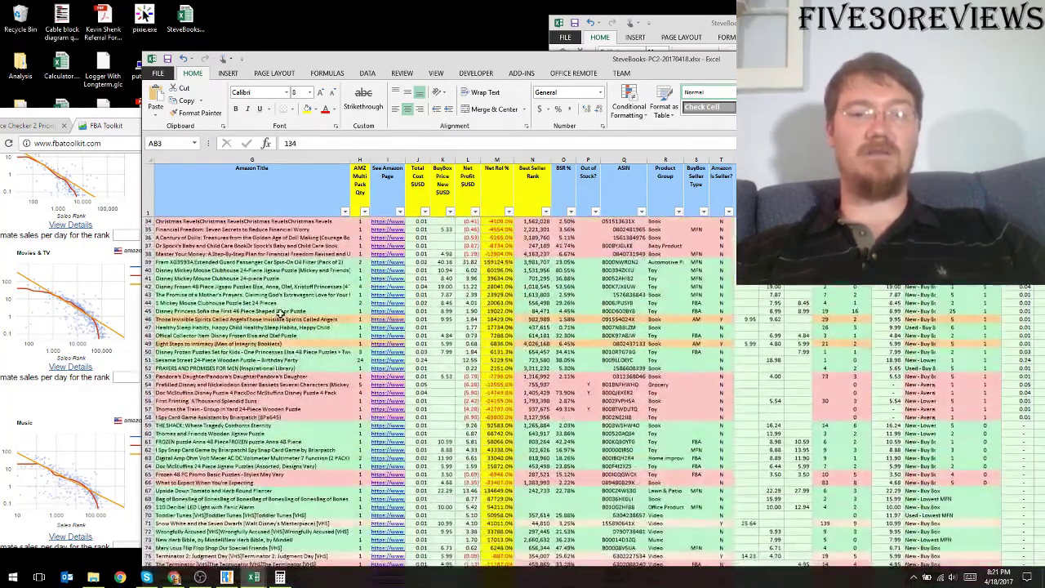
scroll(280, 313, "up", 11)
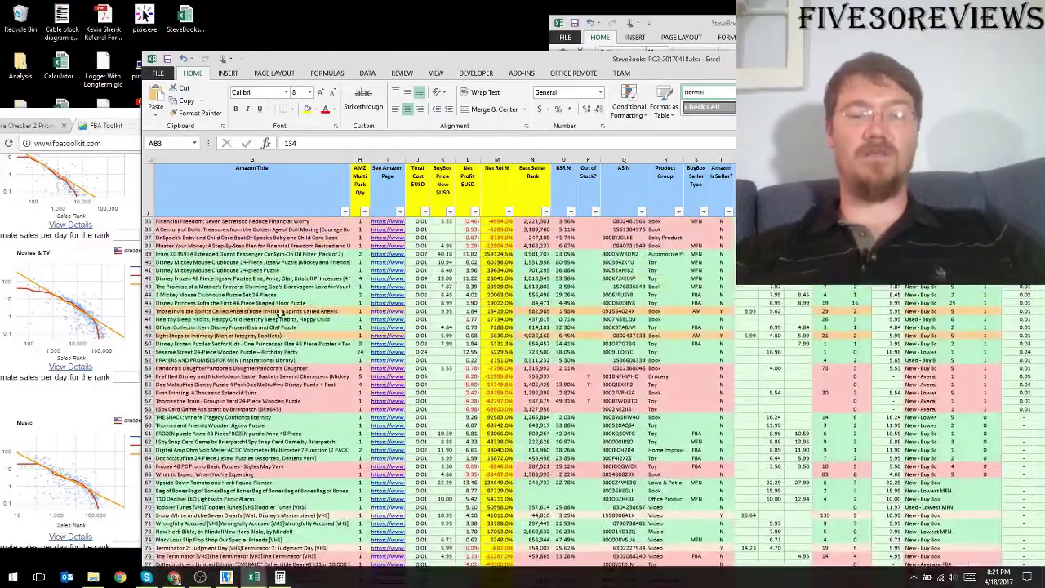
scroll(231, 465, "left", 6)
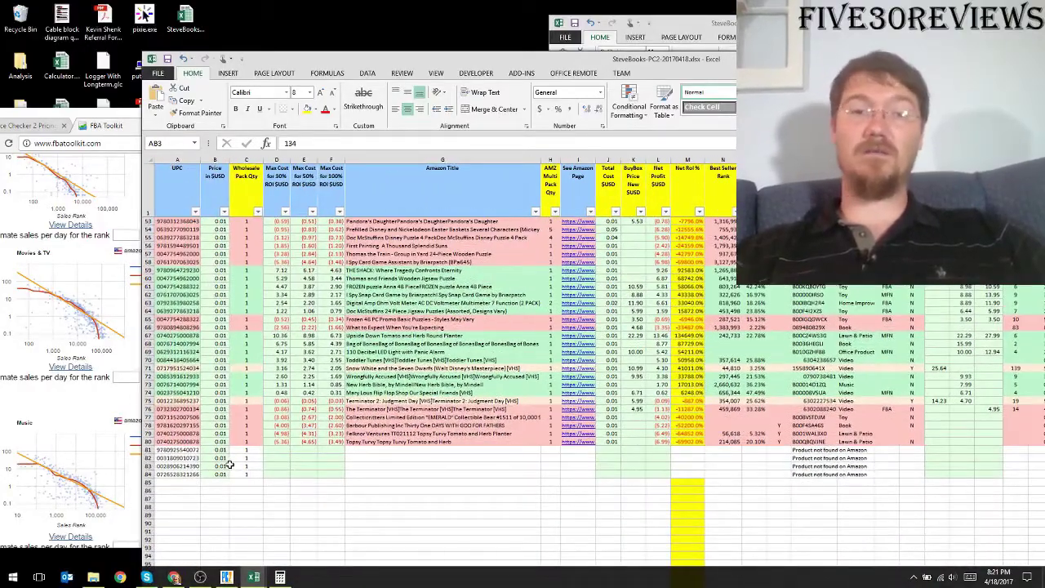
scroll(231, 464, "up", 17)
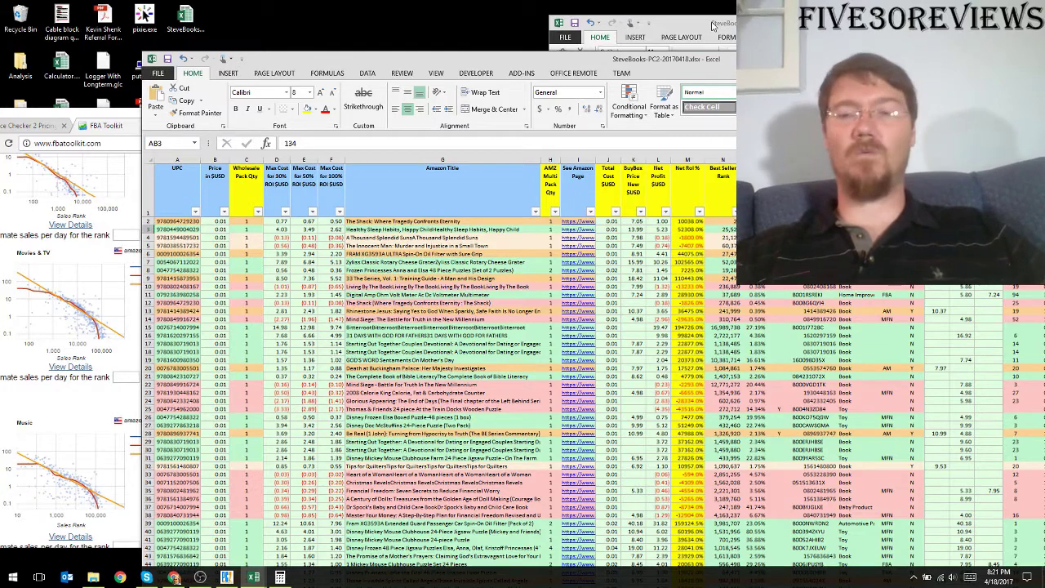
Bring back the Price Checker 2 summary showing 79 matches and 4 not found
scroll(863, 300, "right", 3)
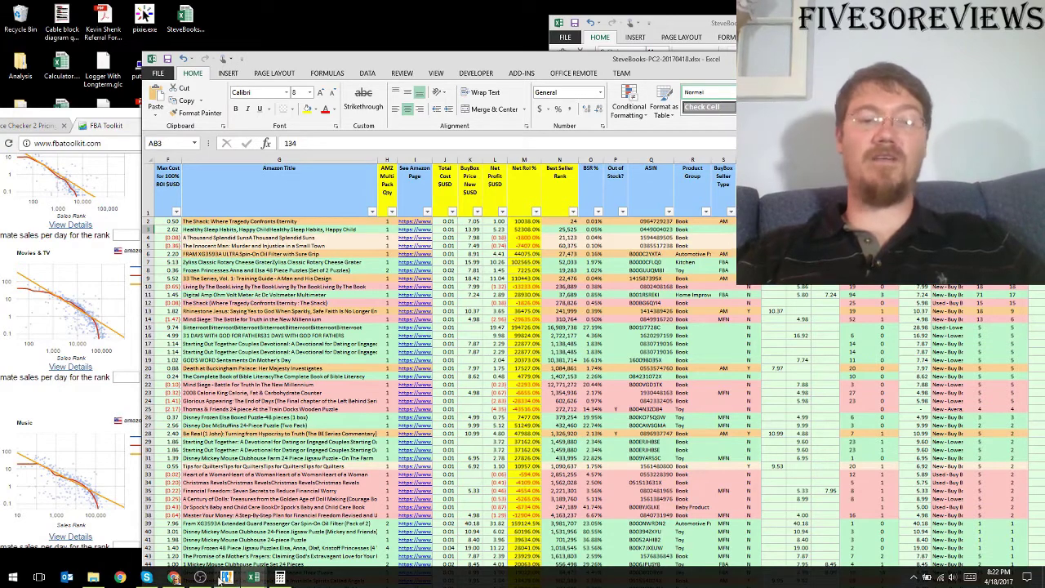
mouse_move(204, 578)
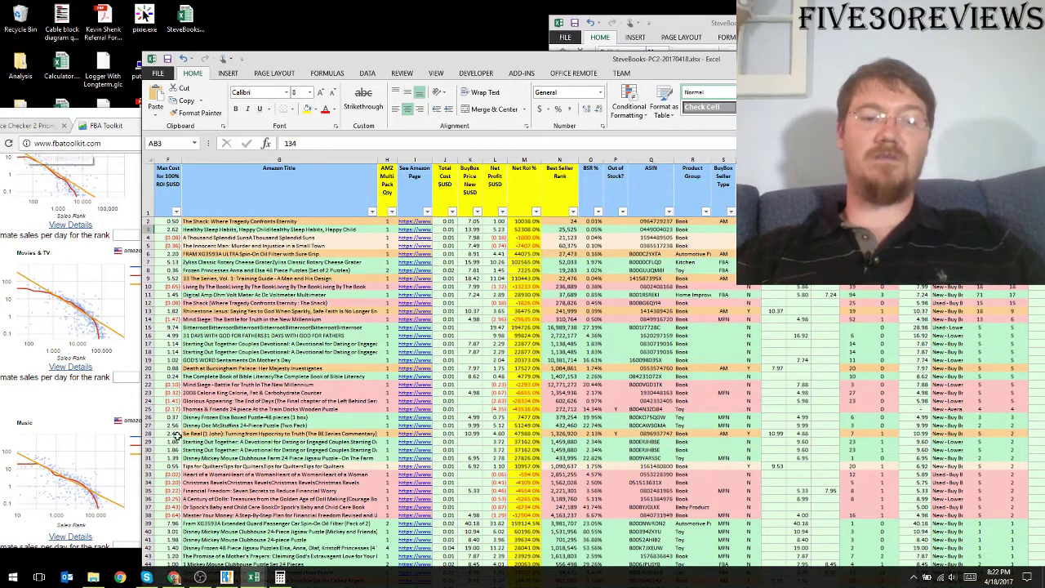
left_click(228, 578)
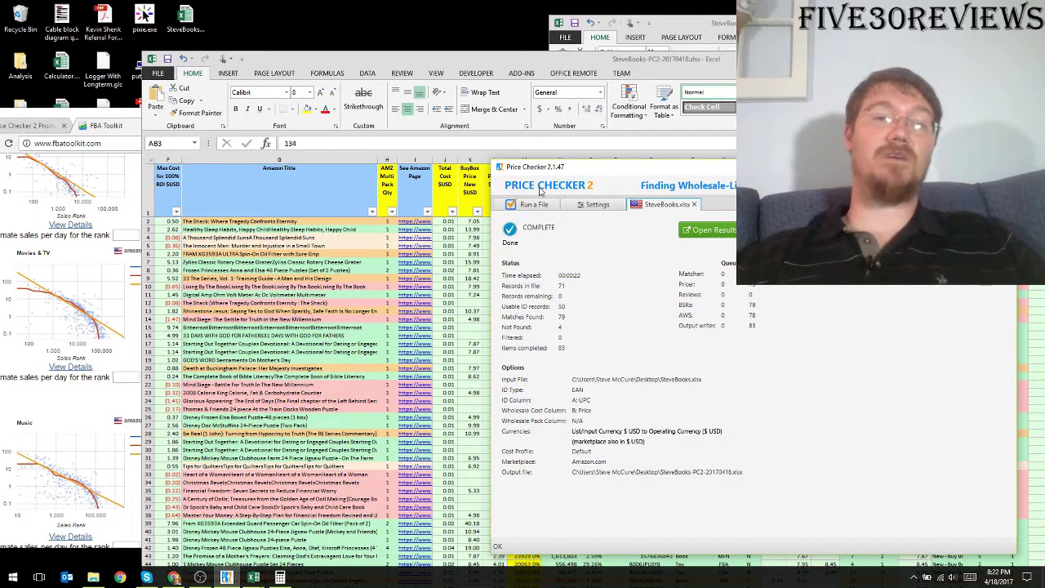
Open the Price Checker 2 pricing page, move it higher, and dismiss its context menu
left_click(23, 127)
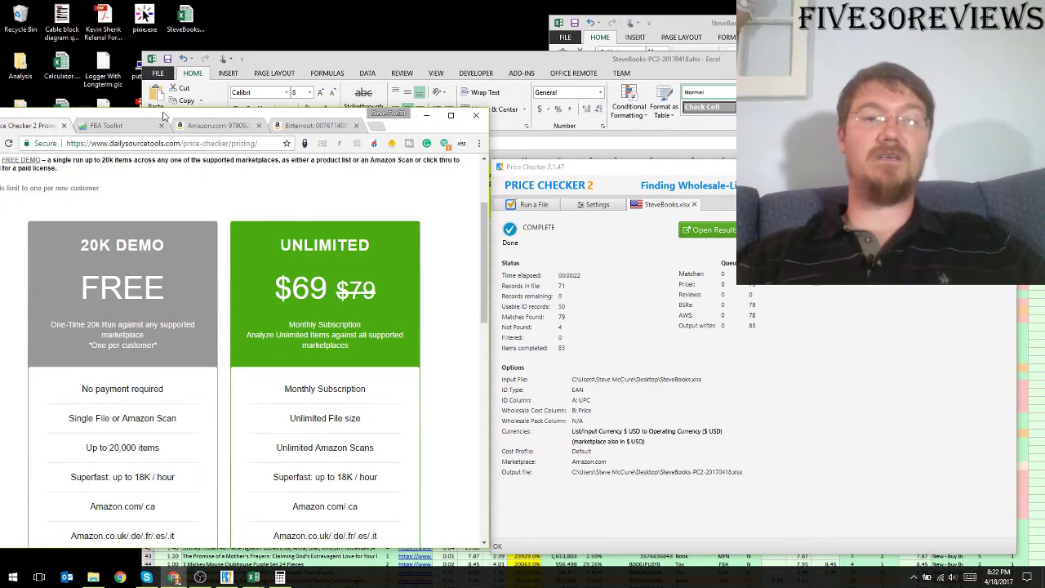
left_click_drag(163, 117, 232, 42)
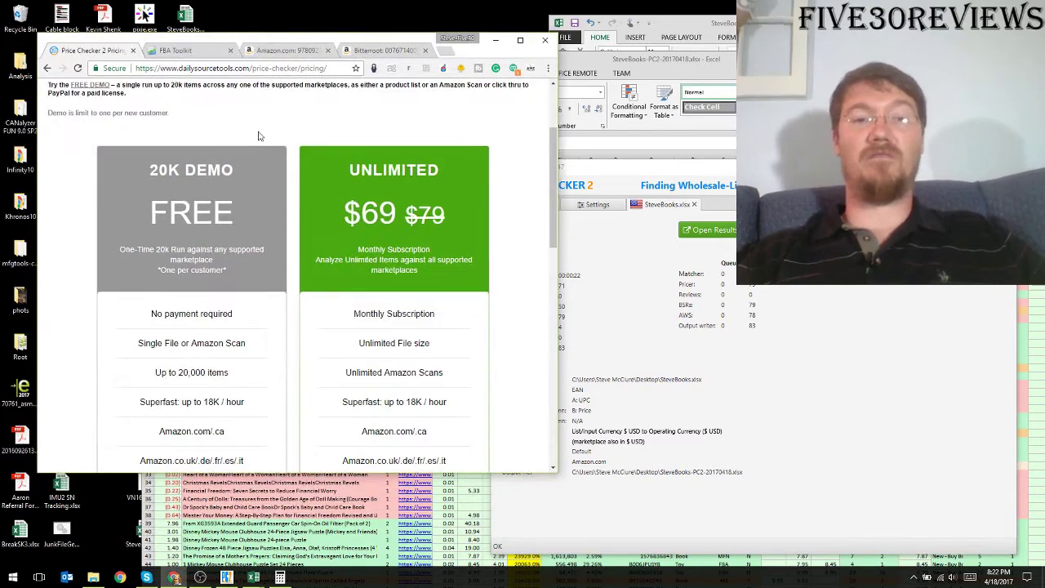
right_click(353, 199)
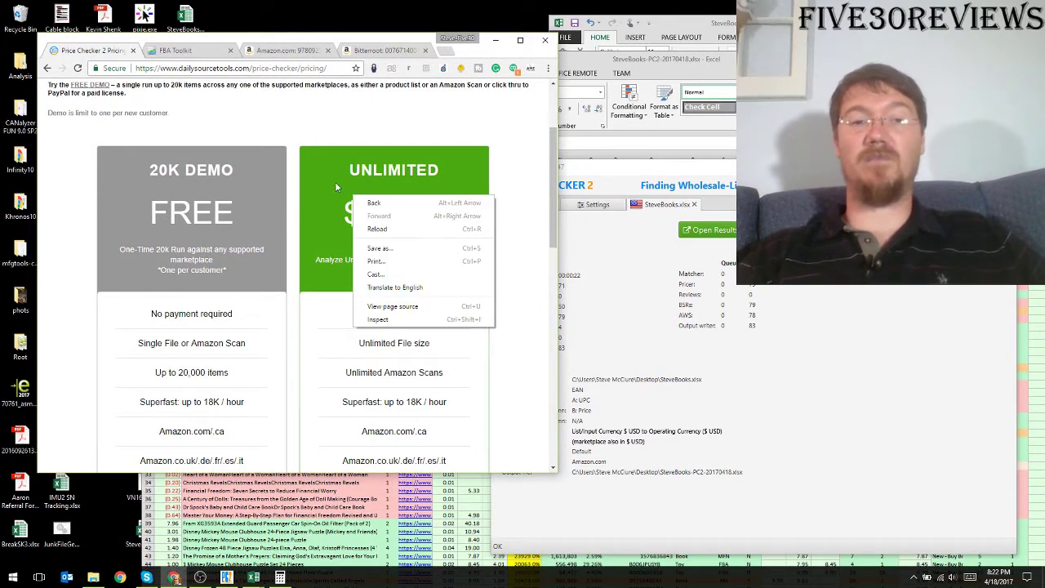
left_click(299, 146)
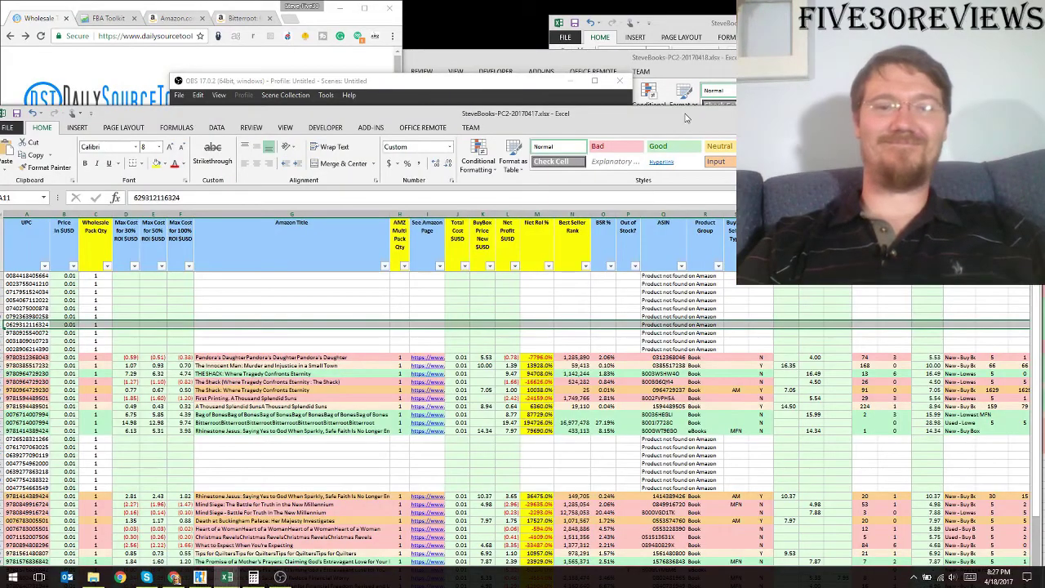
left_click(570, 81)
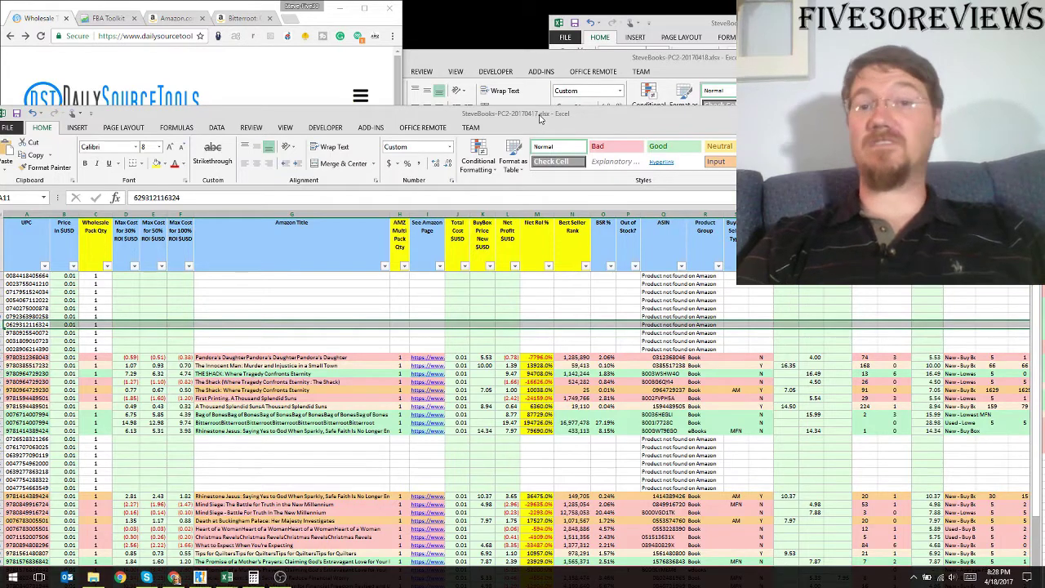
left_click(720, 63)
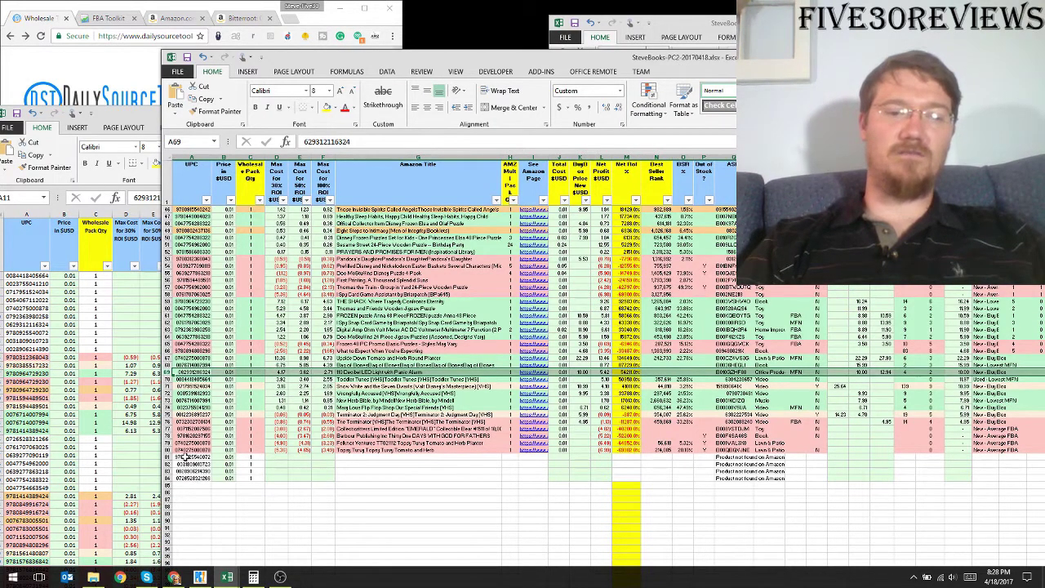
left_click_drag(166, 458, 166, 477)
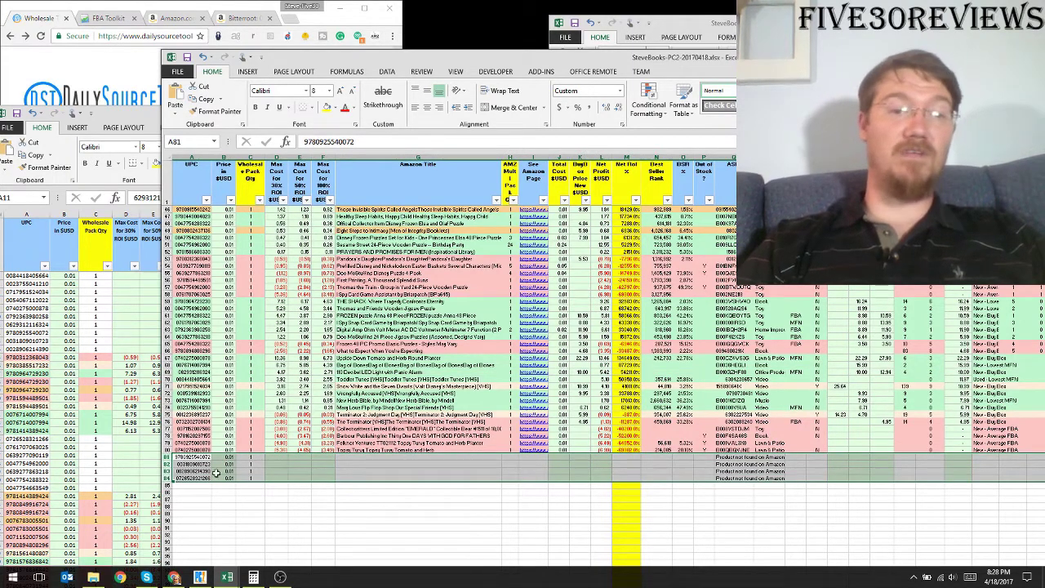
left_click(189, 309)
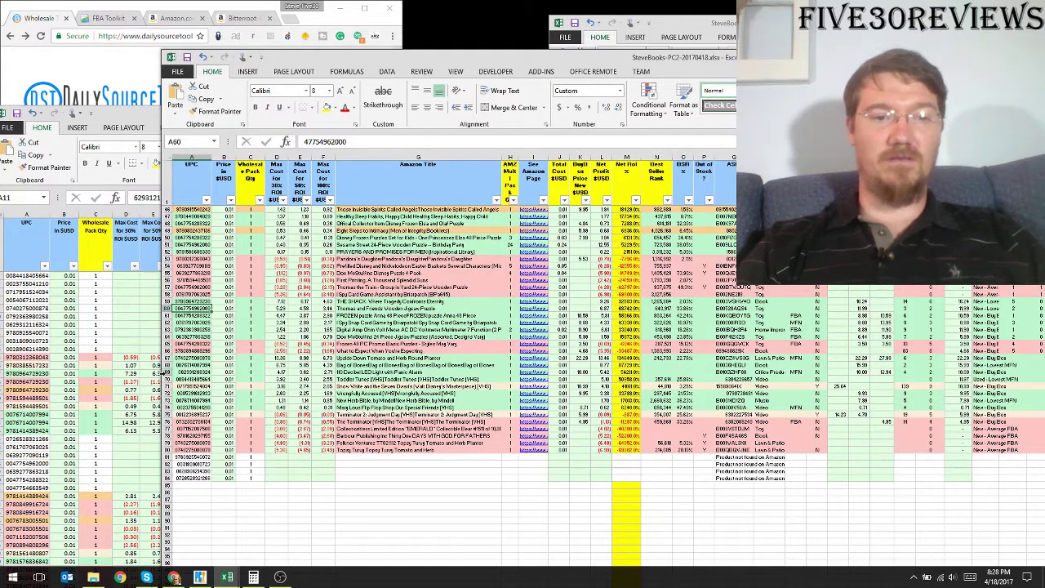
left_click(166, 372)
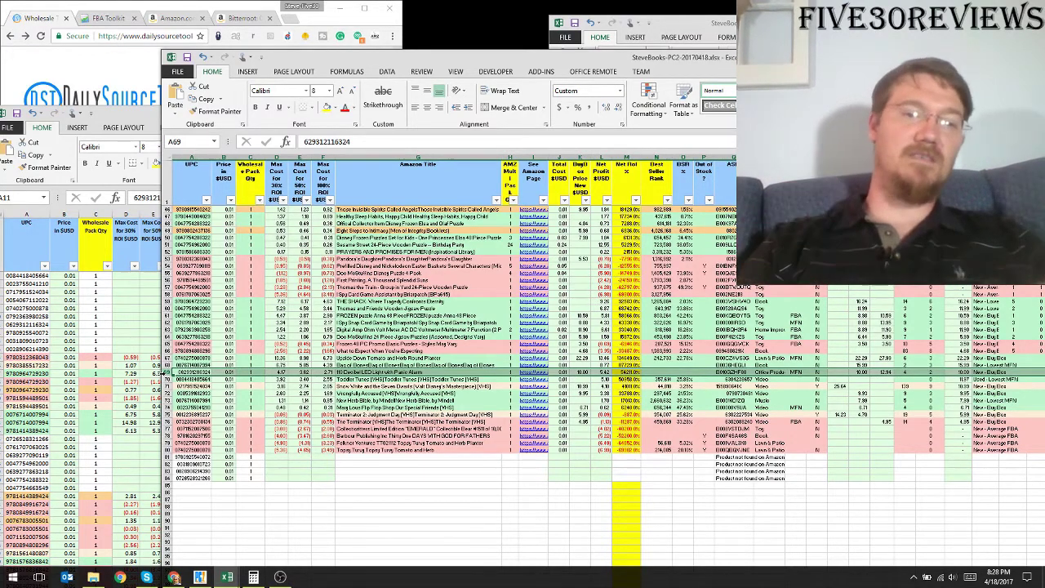
scroll(324, 306, "up", 15)
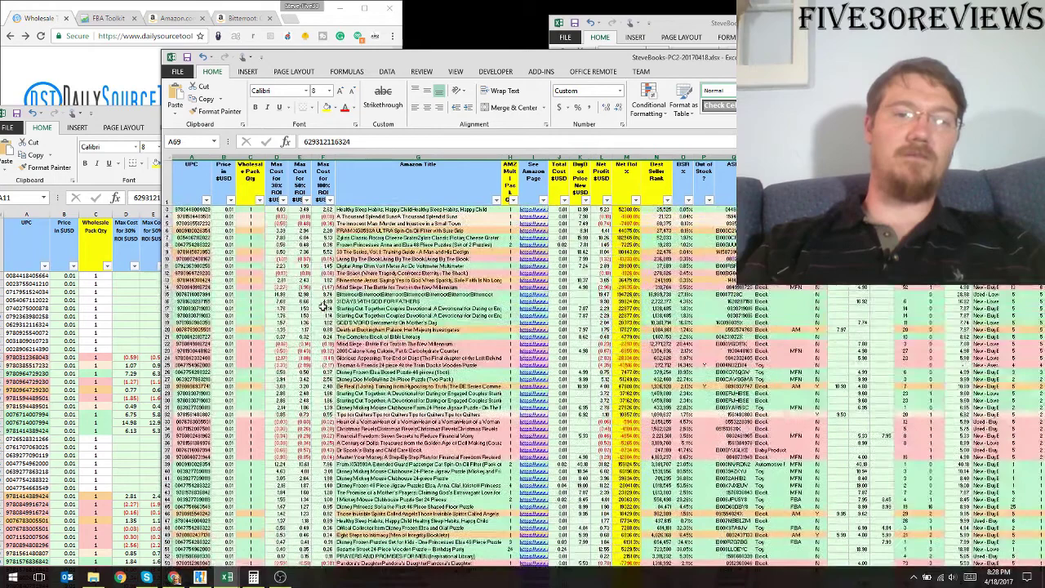
scroll(325, 307, "down", 9)
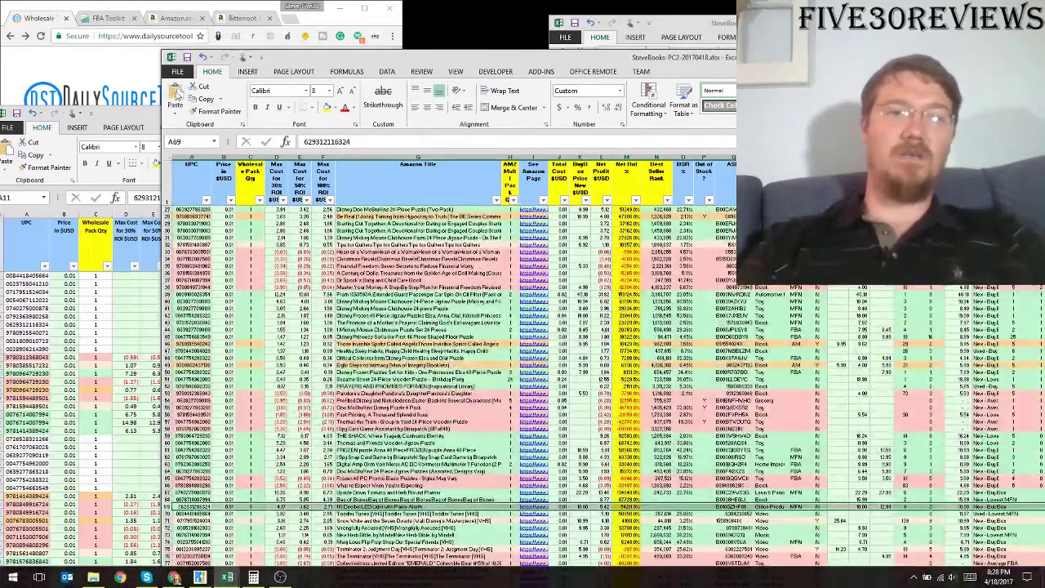
left_click(120, 119)
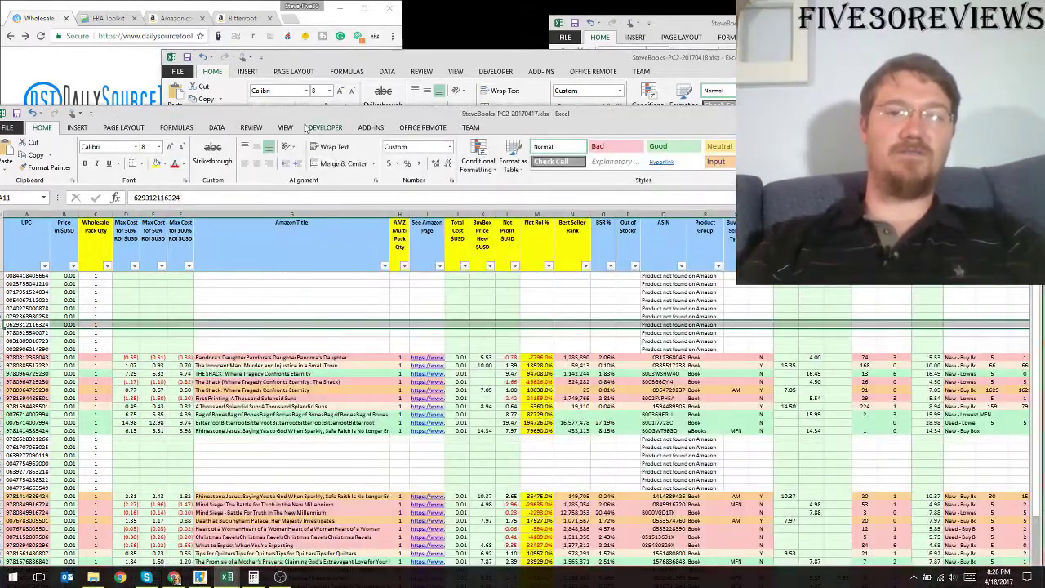
Maximize the 20170417 workbook, select UPC cells A15:A24, then the not-found rows from row 3
double_click(498, 118)
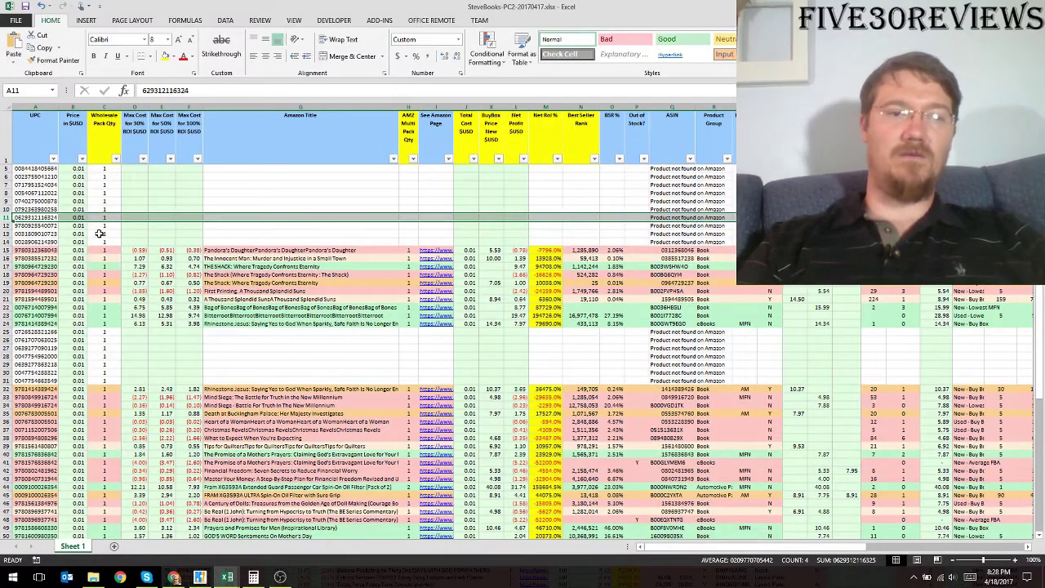
scroll(71, 196, "down", 13)
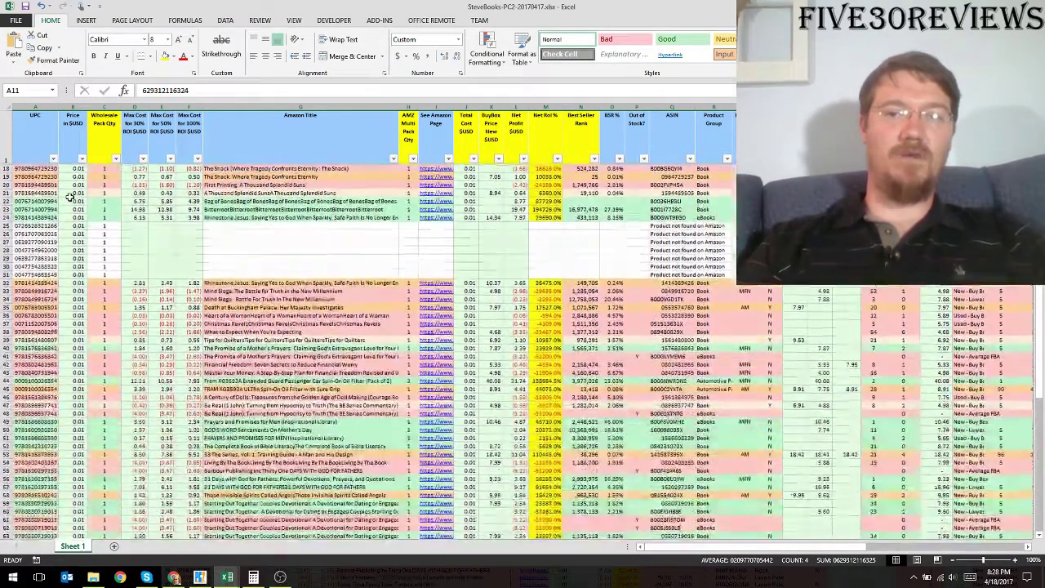
scroll(71, 196, "up", 14)
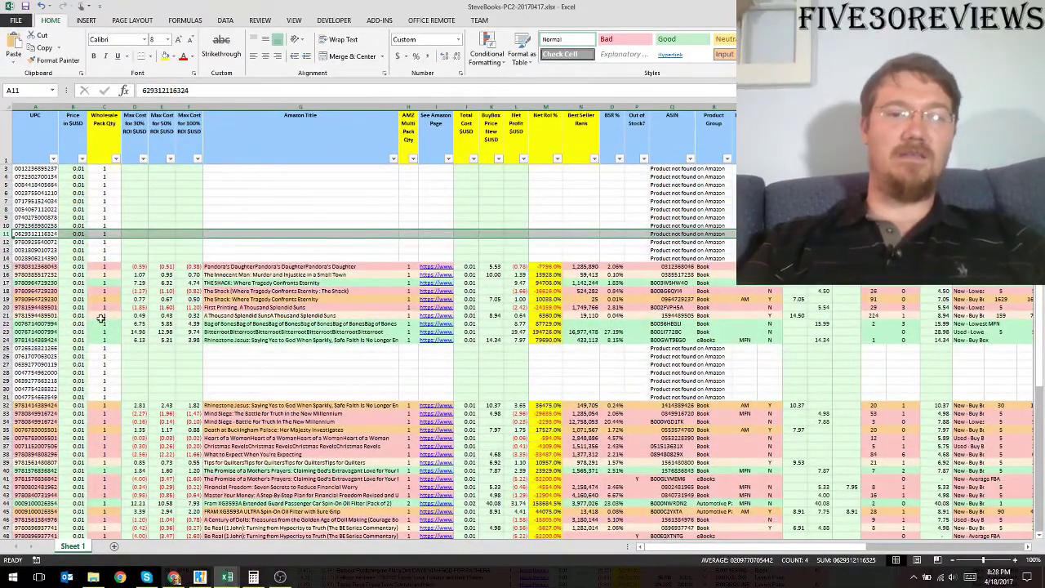
left_click_drag(33, 266, 31, 338)
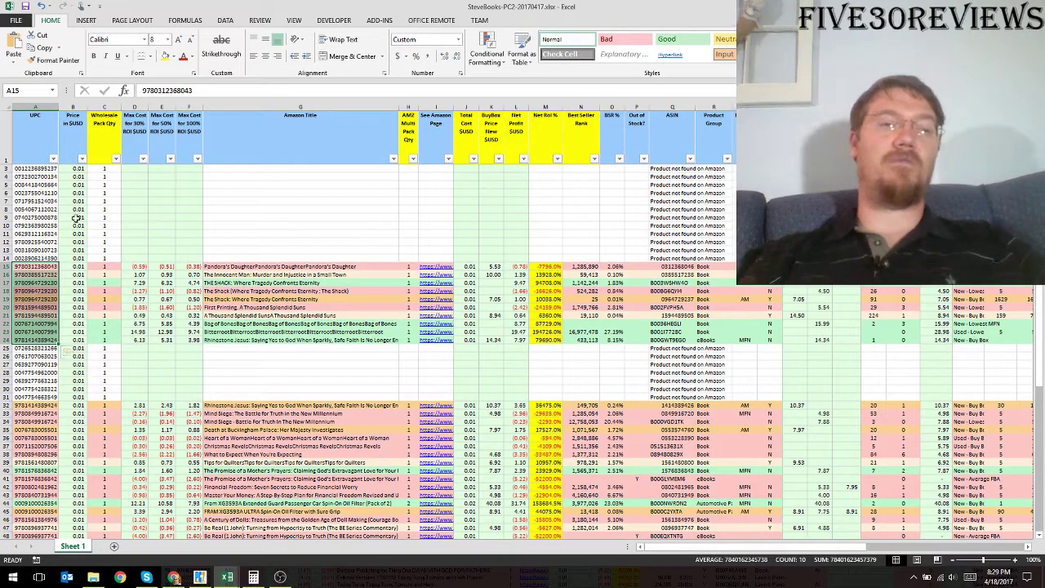
left_click_drag(5, 168, 4, 258)
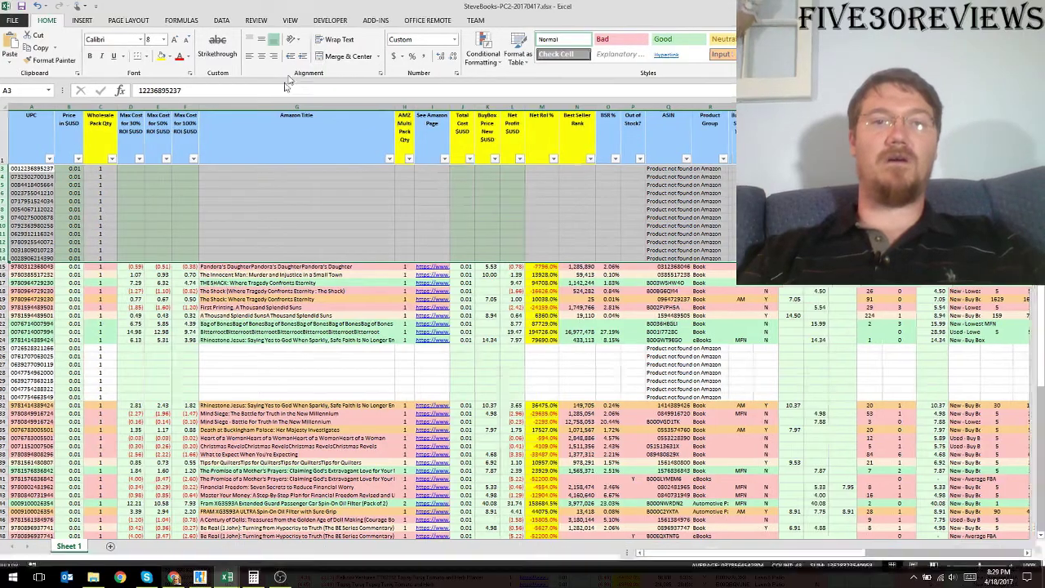
Maximize the 20170418 results workbook and inspect the net ROI formula in cell M69
double_click(324, 6)
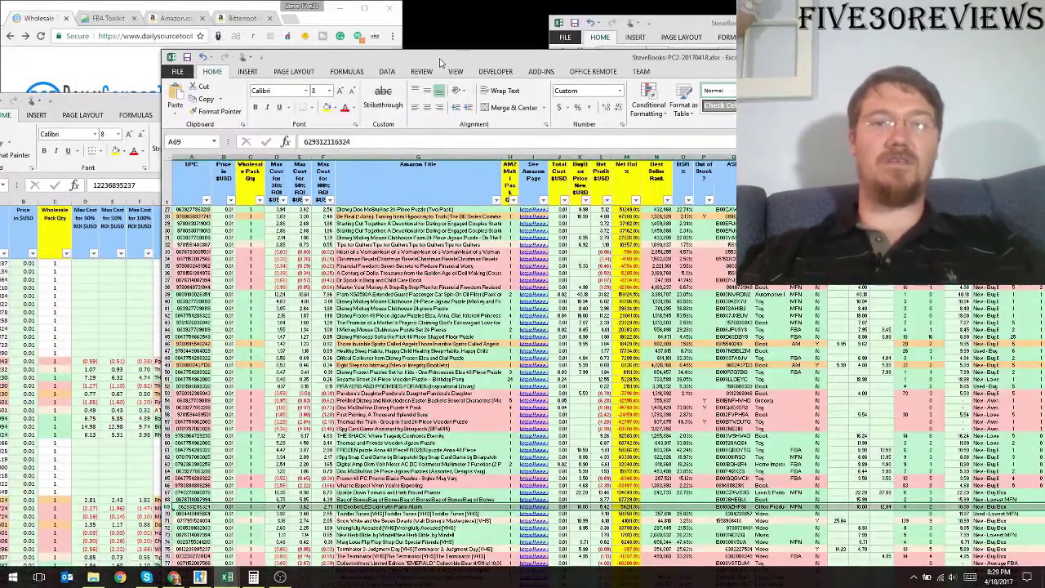
double_click(439, 62)
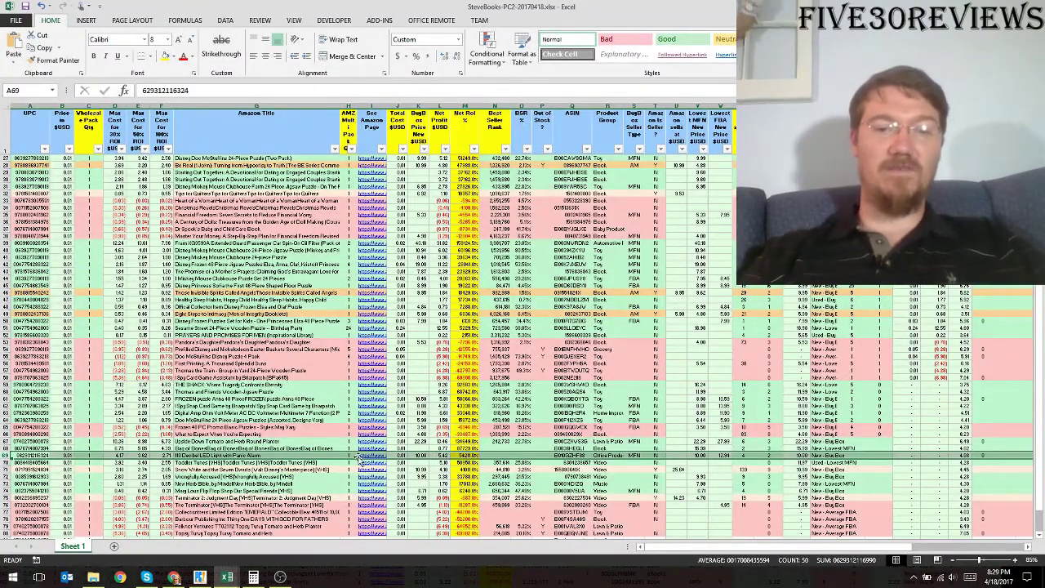
left_click(463, 455)
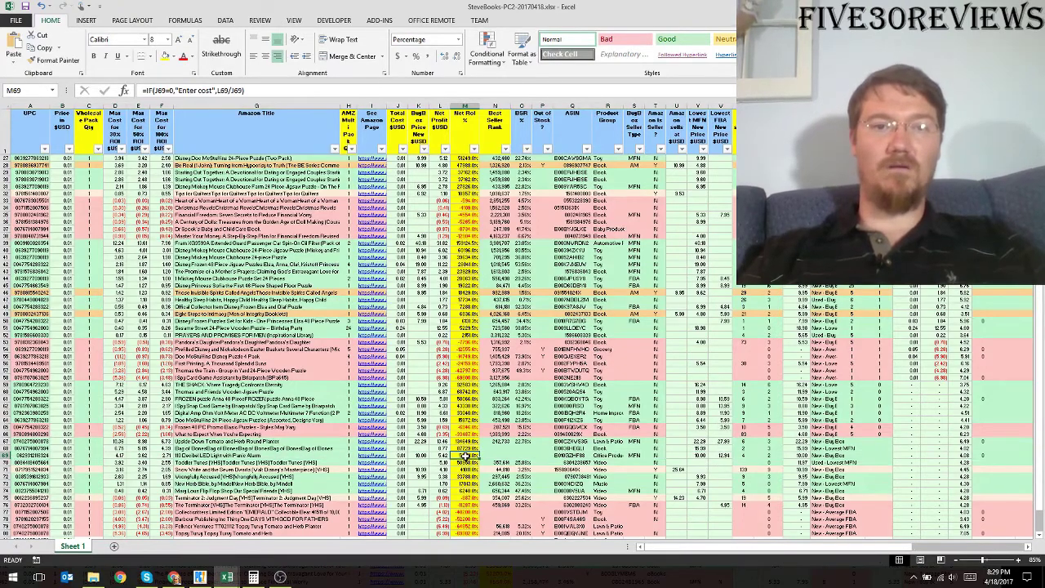
scroll(465, 456, "down", 5)
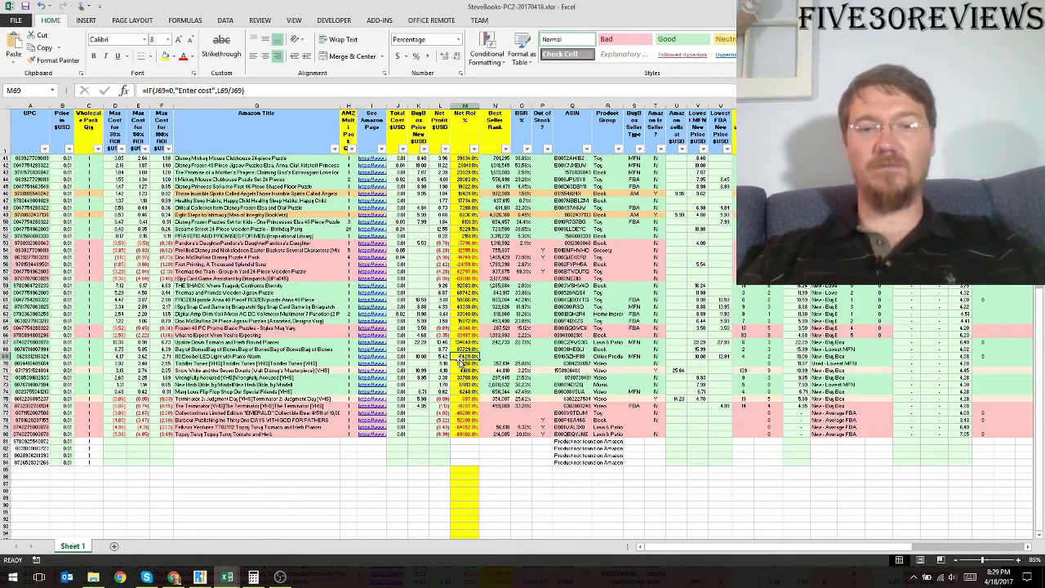
Shrink the 20170418 window, move it aside, and bring the 20170417 workbook forward
double_click(601, 5)
left_click_drag(385, 51, 481, 33)
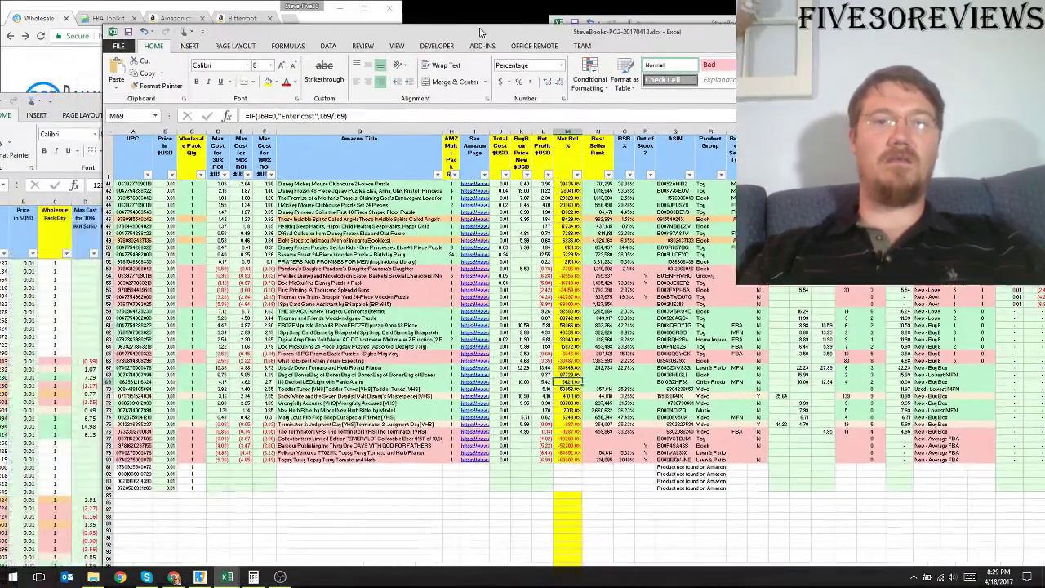
left_click(75, 100)
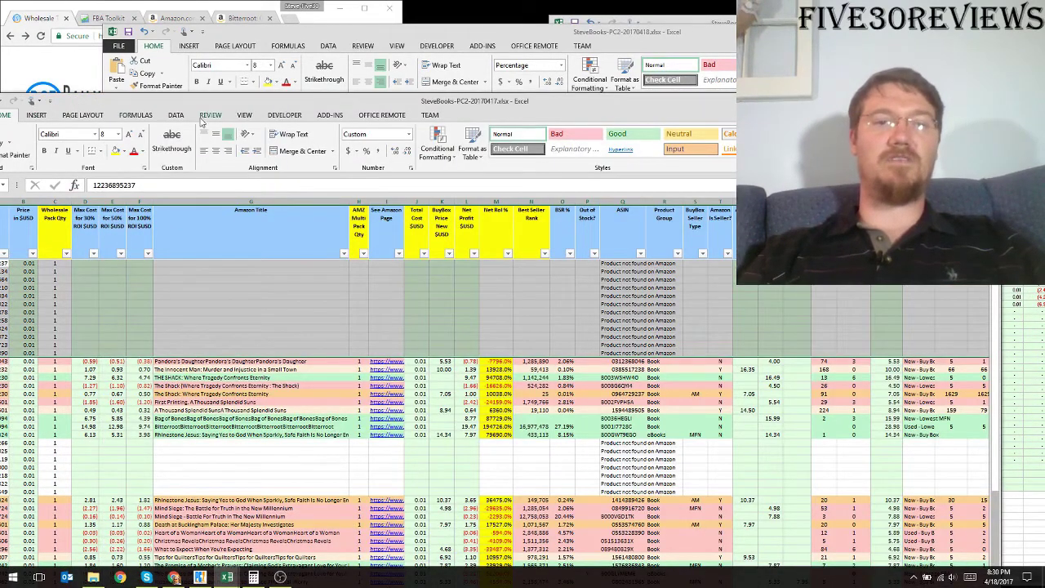
Move the 20170417 window to the upper left and clear the grey row selection by selecting cell E13
left_click_drag(211, 105, 262, 39)
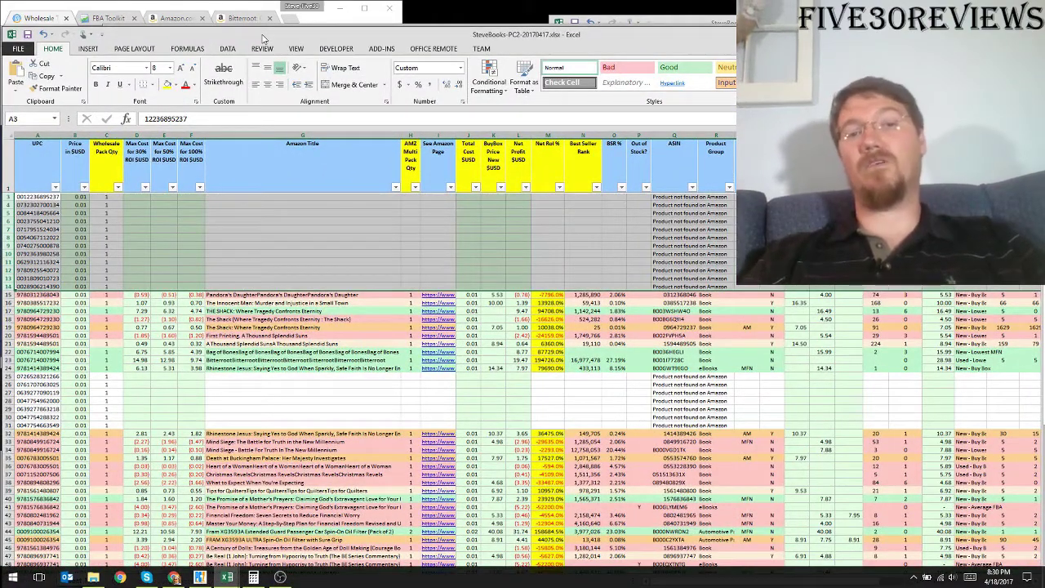
left_click(154, 279)
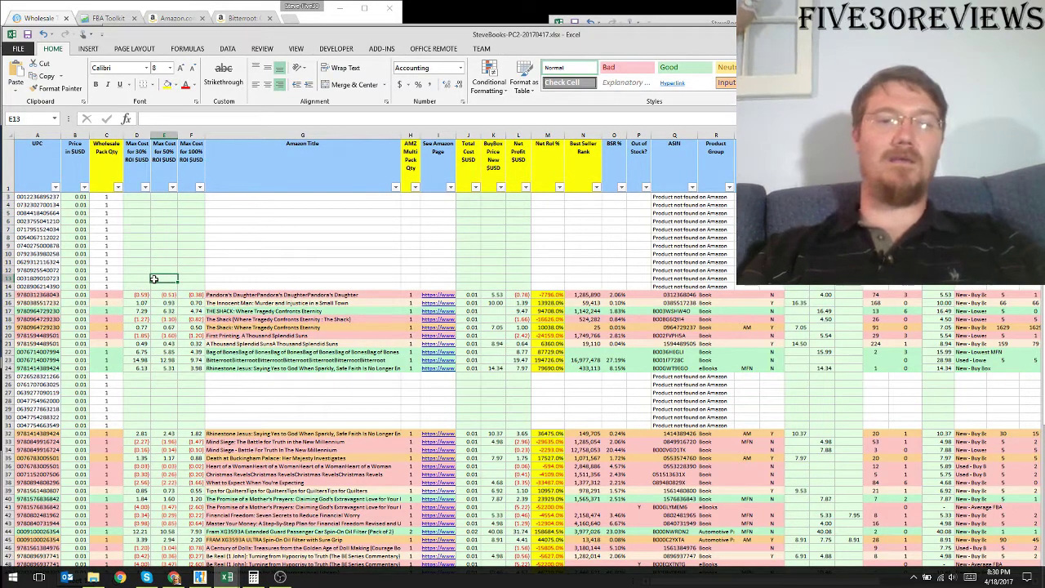
scroll(154, 280, "down", 1)
scroll(153, 279, "right", 1)
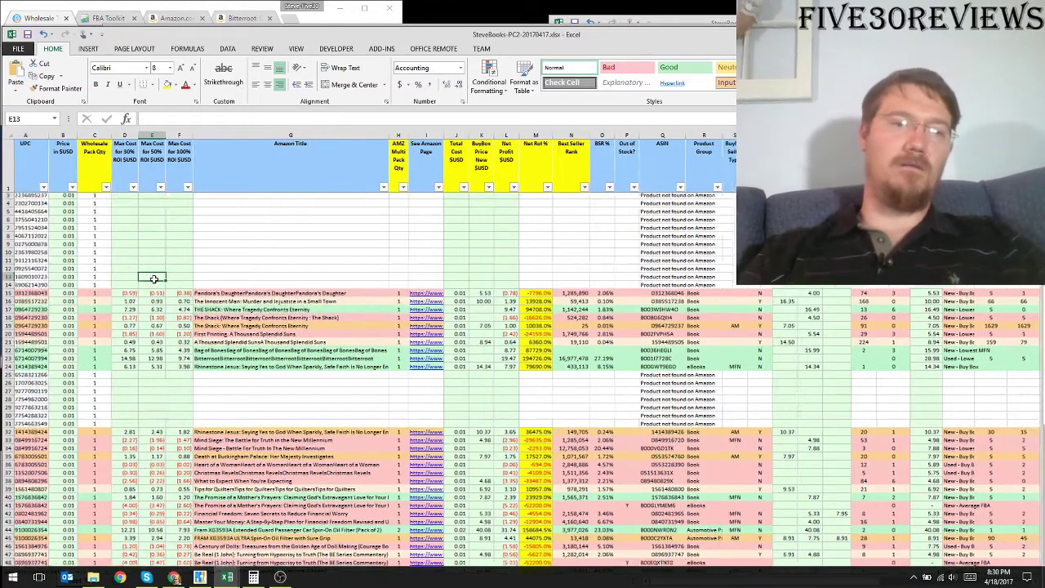
scroll(153, 280, "up", 1)
scroll(154, 279, "left", 1)
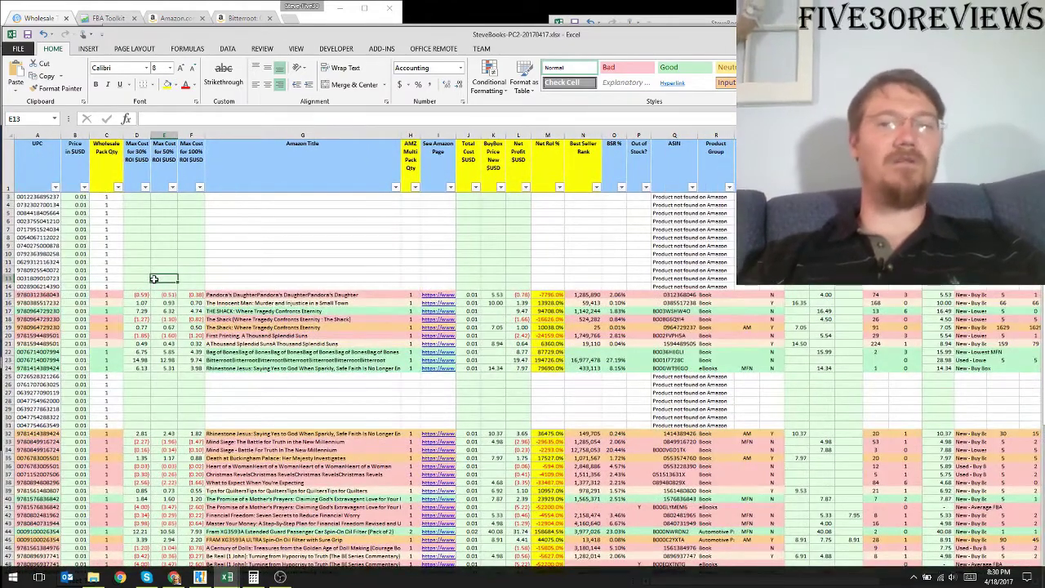